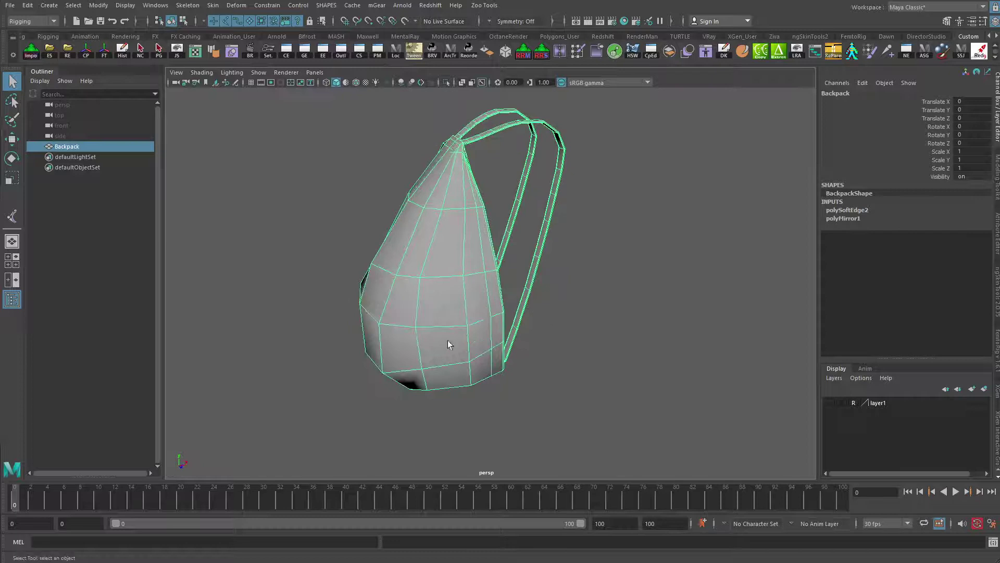
# Examine the backpack mesh from the upper strap attachments down to the lower strap ends
pyautogui.keyDown('alt'); pyautogui.moveTo(478, 217); pyautogui.dragTo(402, 208); pyautogui.keyUp('alt')
pyautogui.keyDown('alt'); pyautogui.moveTo(402, 208); pyautogui.dragTo(511, 148, button='right'); pyautogui.keyUp('alt')
pyautogui.keyDown('alt'); pyautogui.moveTo(360, 167); pyautogui.dragTo(337, 308, button='middle'); pyautogui.keyUp('alt')
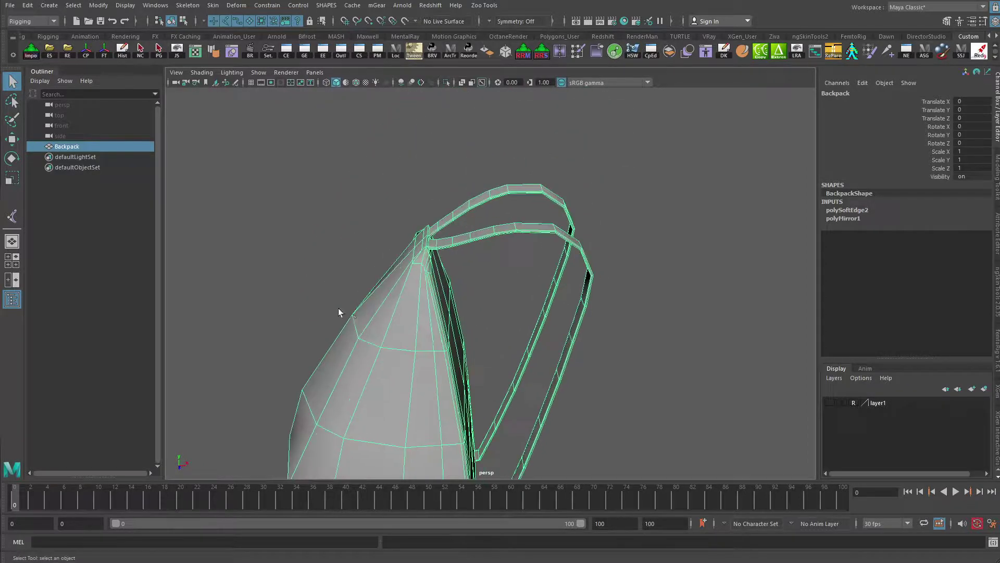
pyautogui.keyDown('alt'); pyautogui.moveTo(337, 308); pyautogui.dragTo(464, 248, button='right'); pyautogui.keyUp('alt')
pyautogui.keyDown('alt'); pyautogui.moveTo(330, 239); pyautogui.dragTo(329, 318); pyautogui.keyUp('alt')
pyautogui.keyDown('alt'); pyautogui.moveTo(328, 318); pyautogui.dragTo(325, 243, button='middle'); pyautogui.keyUp('alt')
pyautogui.keyDown('alt'); pyautogui.moveTo(354, 150); pyautogui.dragTo(475, 172); pyautogui.keyUp('alt')
pyautogui.keyDown('alt'); pyautogui.moveTo(506, 371); pyautogui.dragTo(484, 297, button='middle'); pyautogui.keyUp('alt')
pyautogui.keyDown('alt'); pyautogui.moveTo(455, 385); pyautogui.dragTo(445, 249, button='middle'); pyautogui.keyUp('alt')
pyautogui.keyDown('alt'); pyautogui.moveTo(445, 249); pyautogui.dragTo(519, 326); pyautogui.keyUp('alt')
pyautogui.keyDown('alt'); pyautogui.moveTo(519, 325); pyautogui.dragTo(445, 344, button='right'); pyautogui.keyUp('alt')
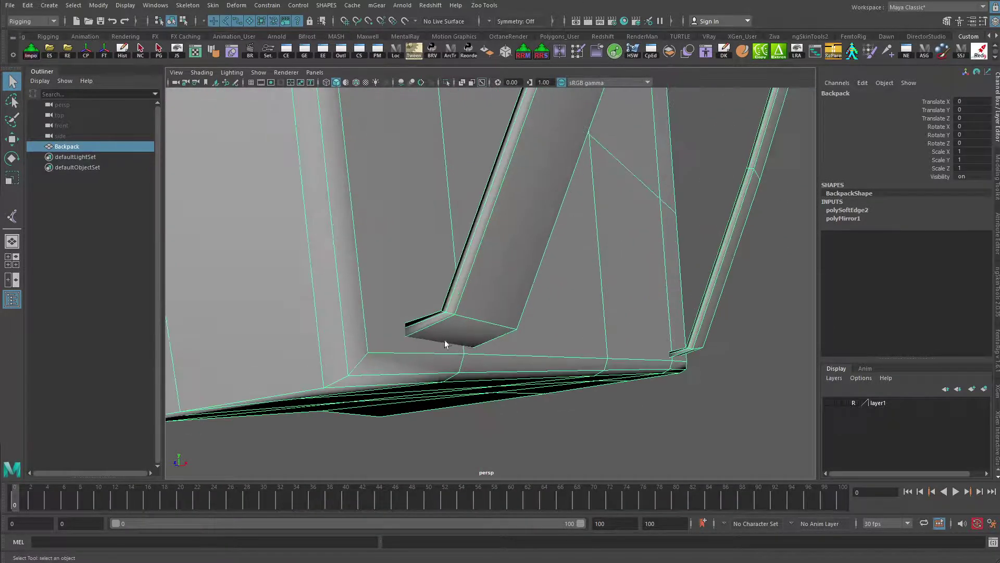
# Inspect the lower strap ends and the bag's underside in wireframe and shaded display, and frame the whole backpack
pyautogui.press('4')
pyautogui.moveTo(408, 334)
pyautogui.keyDown('alt'); pyautogui.mouseDown()
pyautogui.moveTo(430, 276)
pyautogui.moveTo(458, 354)
pyautogui.moveTo(517, 307)
pyautogui.mouseUp(); pyautogui.keyUp('alt')
pyautogui.keyDown('alt'); pyautogui.moveTo(587, 350); pyautogui.dragTo(467, 277); pyautogui.keyUp('alt')
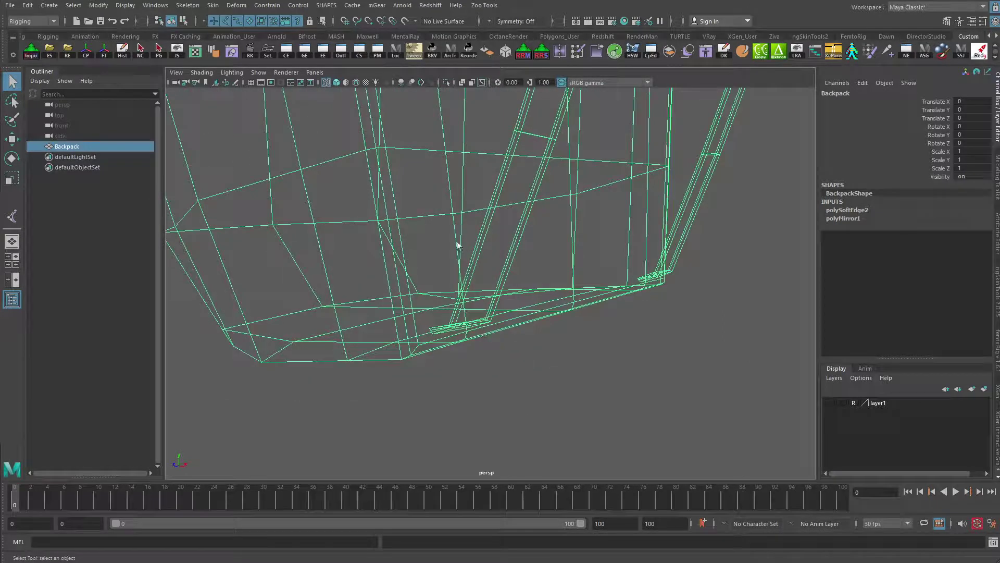
pyautogui.press('5')
pyautogui.moveTo(406, 277)
pyautogui.keyDown('alt'); pyautogui.mouseDown()
pyautogui.moveTo(440, 328)
pyautogui.moveTo(480, 281)
pyautogui.moveTo(484, 306)
pyautogui.moveTo(537, 204)
pyautogui.moveTo(507, 411)
pyautogui.mouseUp(); pyautogui.keyUp('alt')
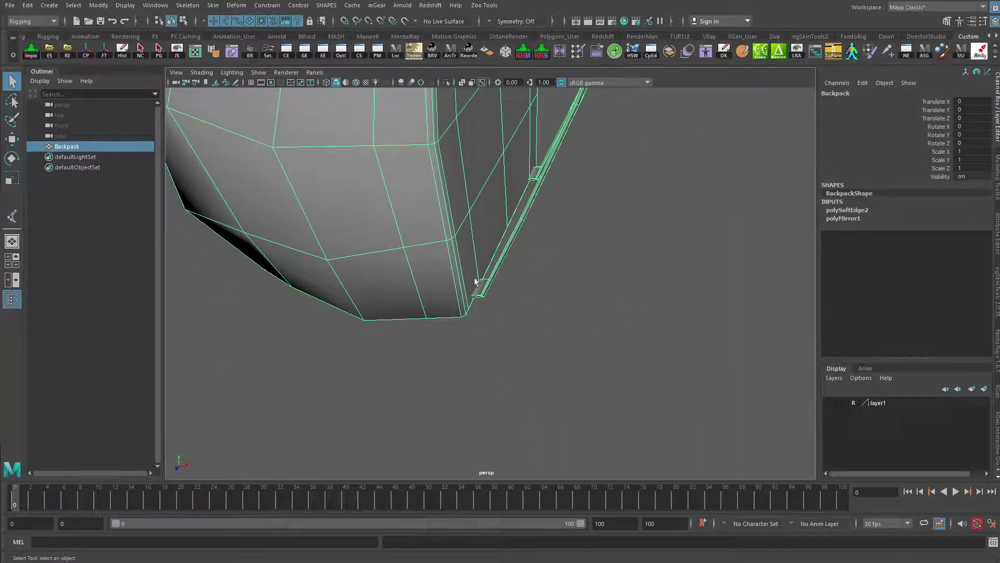
pyautogui.keyDown('alt'); pyautogui.moveTo(597, 305); pyautogui.dragTo(552, 378); pyautogui.keyUp('alt')
pyautogui.keyDown('alt'); pyautogui.moveTo(518, 340); pyautogui.dragTo(392, 363); pyautogui.keyUp('alt')
pyautogui.press('f')
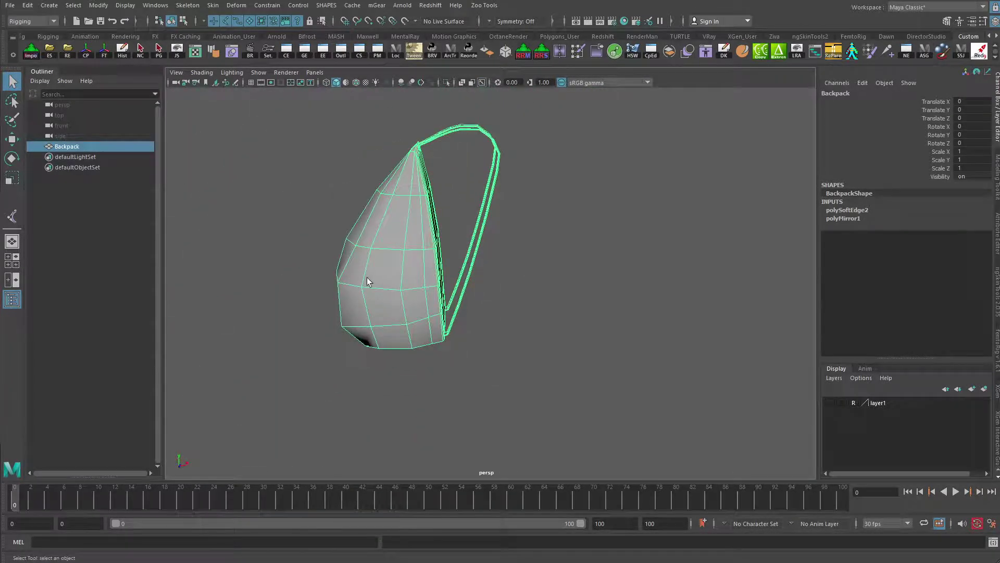
# Examine the backpack's back panel and both straps in the orthographic side view
pyautogui.press('space')
pyautogui.press('space')
pyautogui.keyDown('alt'); pyautogui.moveTo(400, 264); pyautogui.dragTo(732, 259, button='right'); pyautogui.keyUp('alt')
pyautogui.keyDown('alt'); pyautogui.moveTo(451, 184); pyautogui.dragTo(507, 279, button='middle'); pyautogui.keyUp('alt')
pyautogui.keyDown('alt'); pyautogui.moveTo(536, 321); pyautogui.dragTo(516, 197, button='middle'); pyautogui.keyUp('alt')
pyautogui.keyDown('alt'); pyautogui.moveTo(516, 197); pyautogui.dragTo(257, 351, button='right'); pyautogui.keyUp('alt')
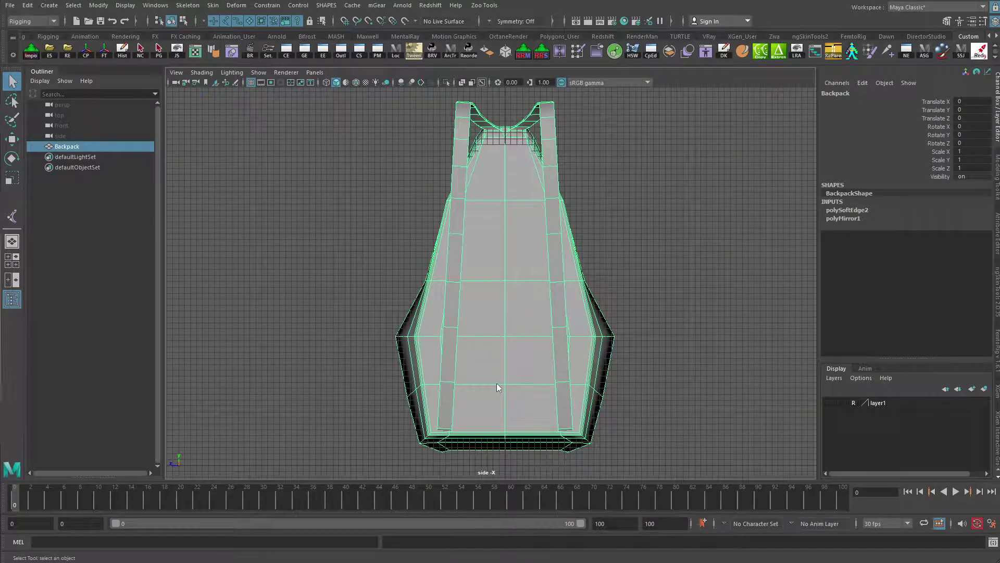
# Show the backpack enlarged in the orthographic front view and hide the grid
pyautogui.press('space')
pyautogui.press('space')
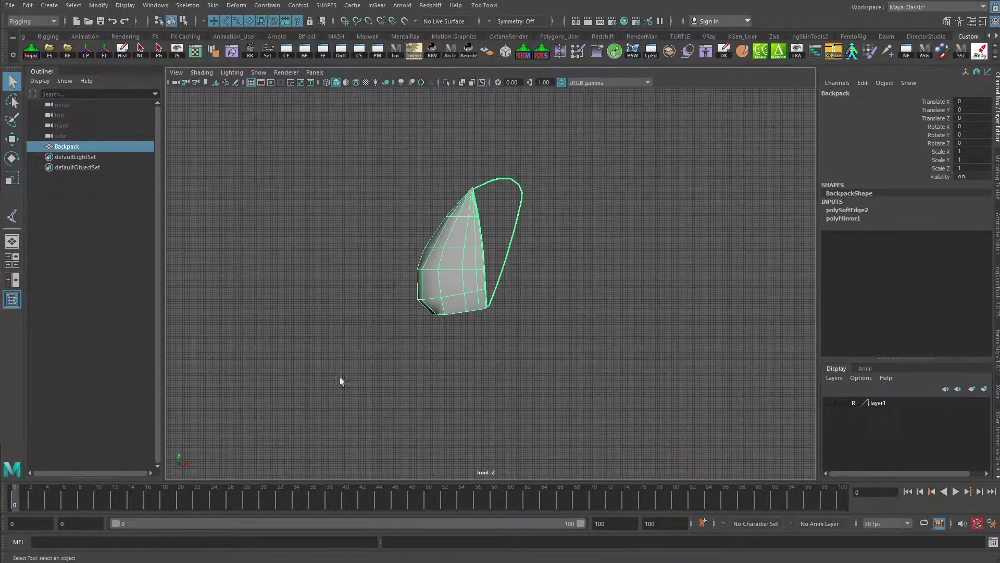
pyautogui.keyDown('alt'); pyautogui.moveTo(356, 321); pyautogui.dragTo(447, 230, button='right'); pyautogui.keyUp('alt')
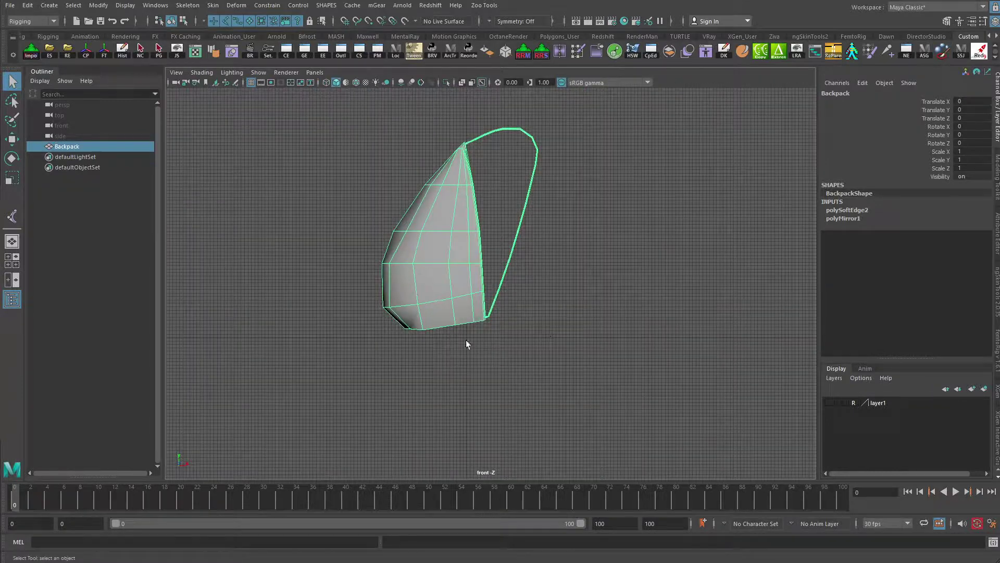
pyautogui.keyDown('alt'); pyautogui.moveTo(388, 307); pyautogui.dragTo(455, 324, button='right'); pyautogui.keyUp('alt')
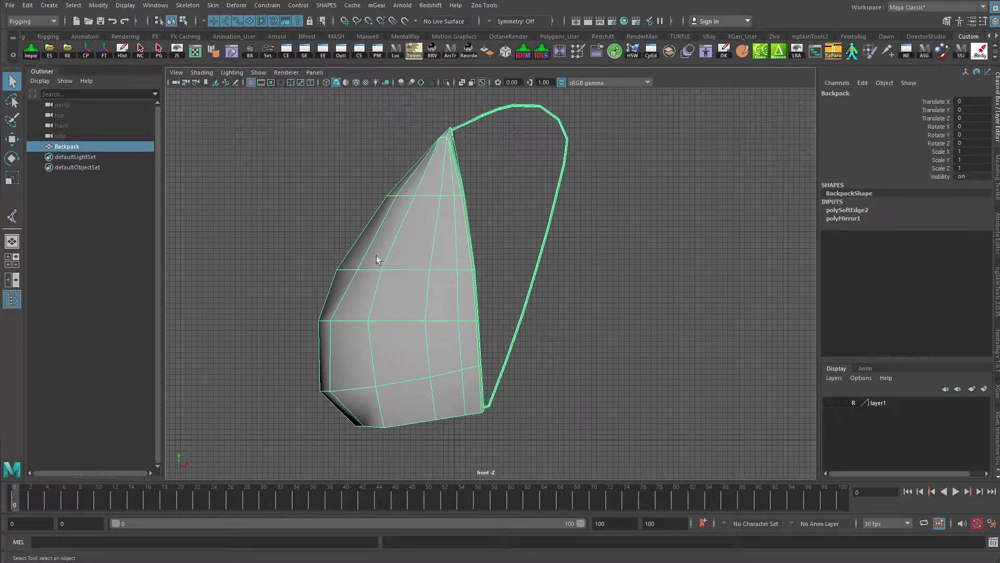
pyautogui.click(250, 84)
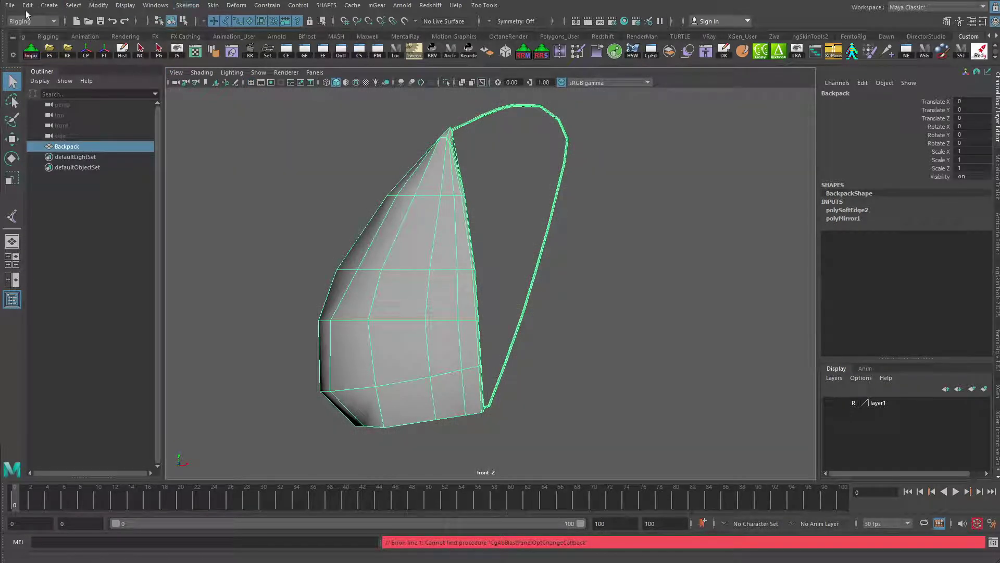
# Start the Create Joints tool and review its joint, orientation and bone radius settings
pyautogui.click(188, 5)
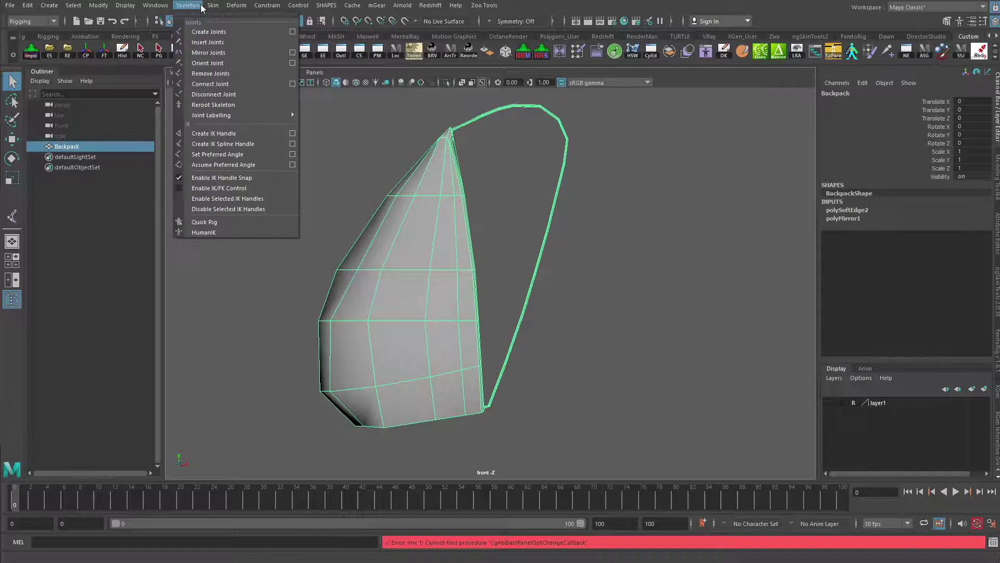
pyautogui.click(283, 29)
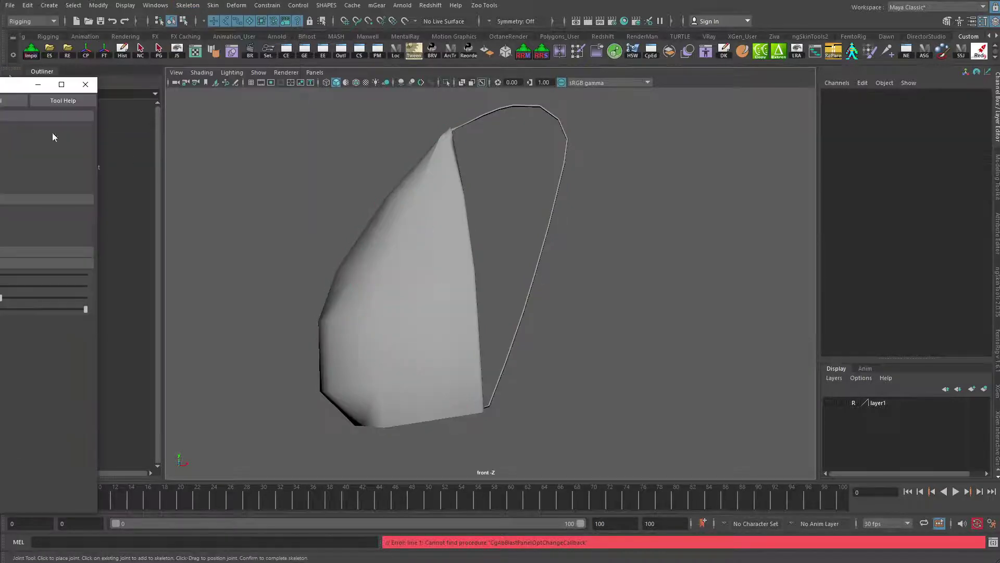
pyautogui.moveTo(1, 86); pyautogui.dragTo(345, 98)
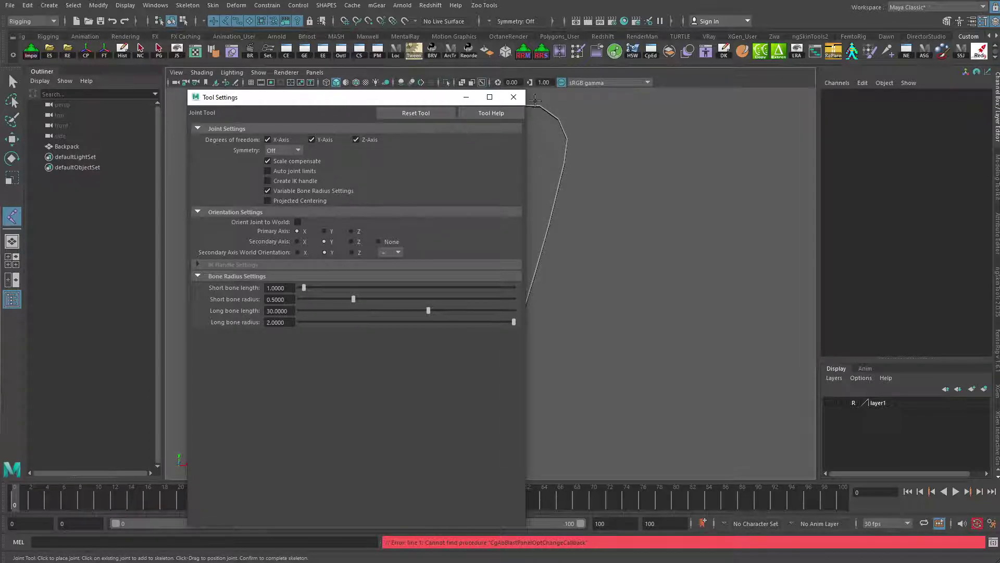
pyautogui.click(513, 98)
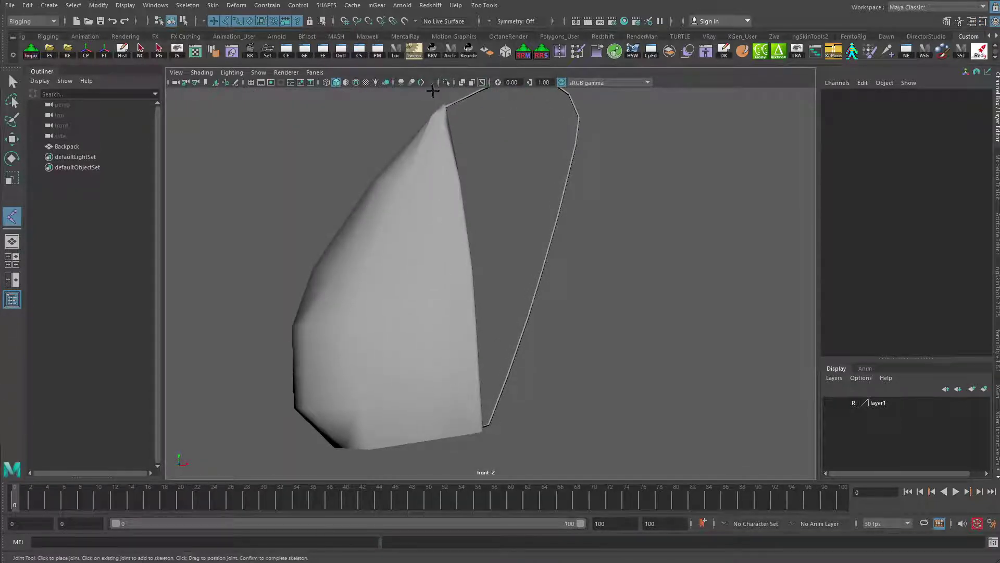
# Check the X-Ray Joints shading option and the joint display option of the front view
pyautogui.click(199, 73)
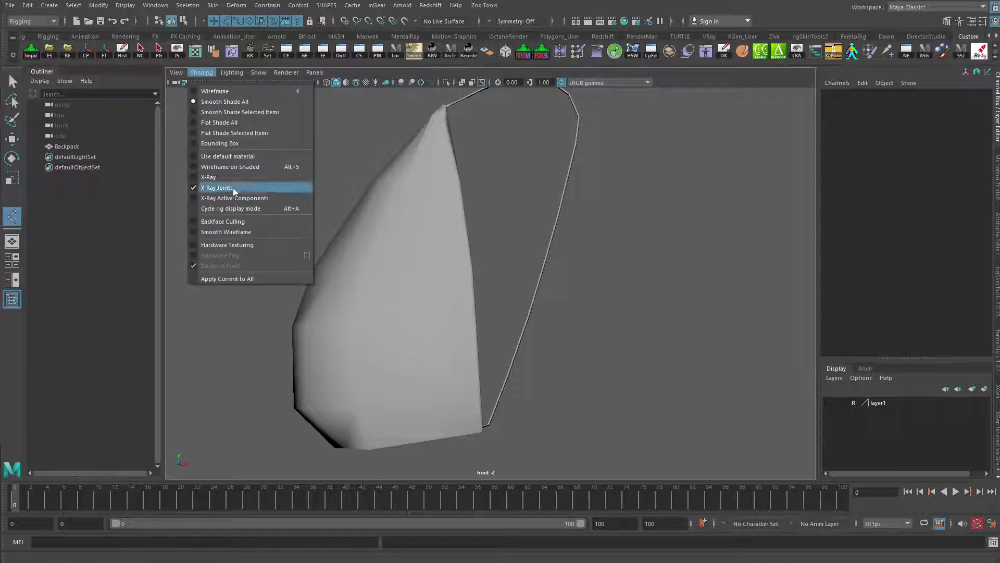
pyautogui.moveTo(258, 74)
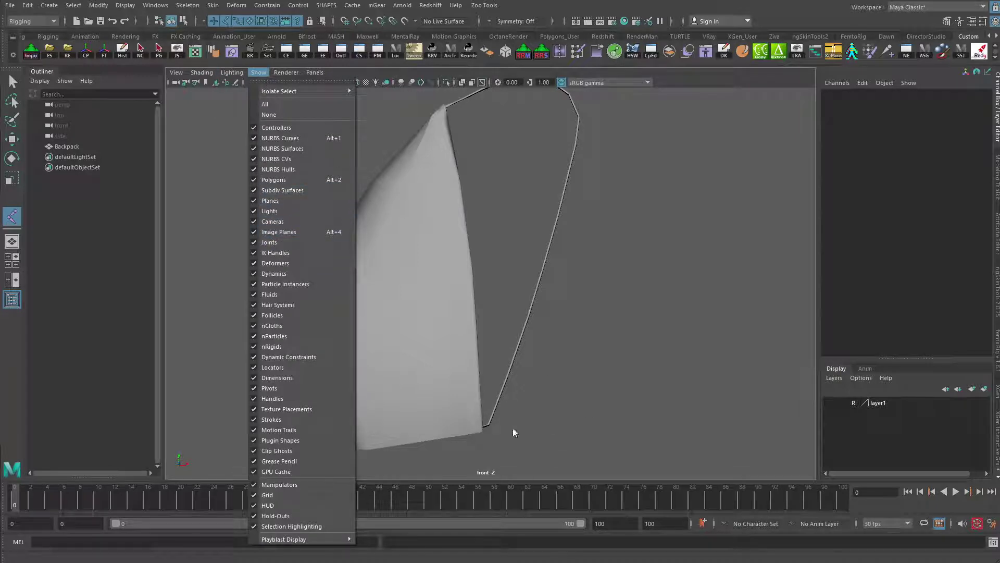
pyautogui.click(577, 405)
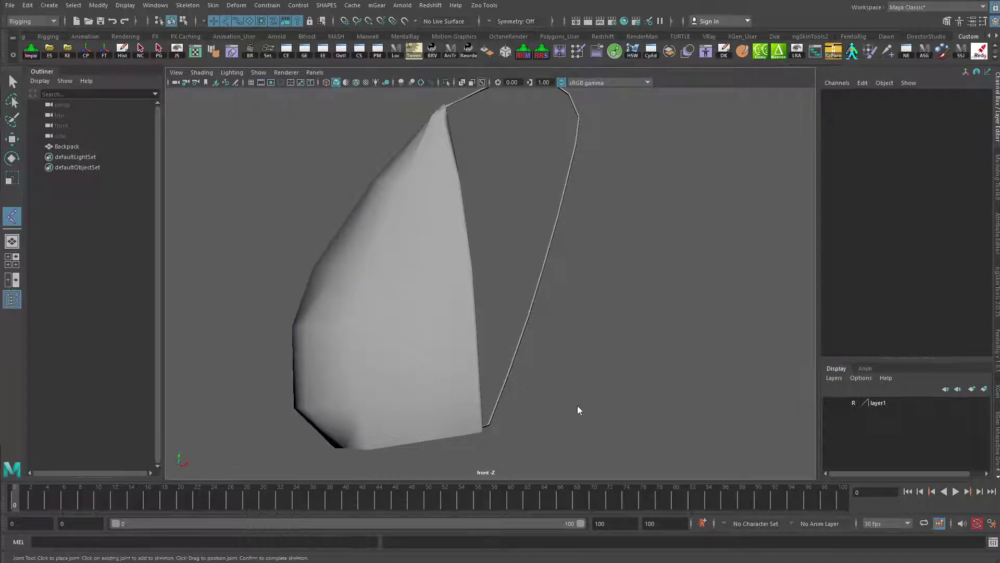
pyautogui.click(458, 419)
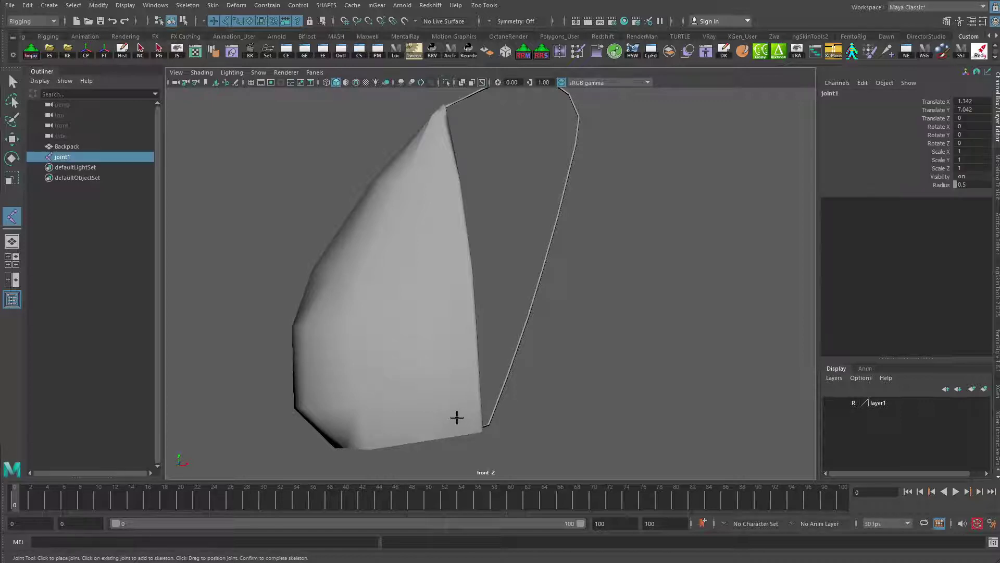
pyautogui.click(457, 286)
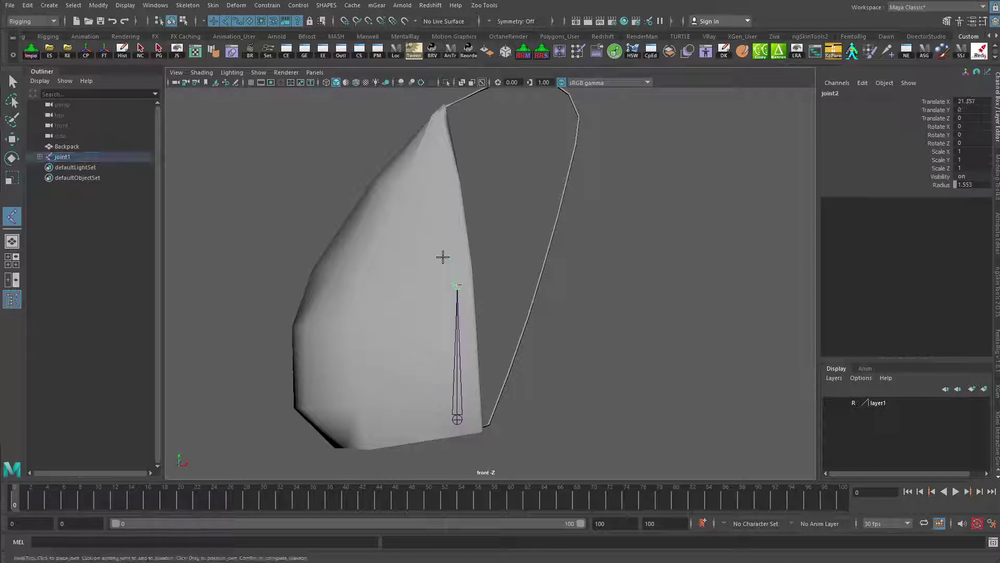
pyautogui.hotkey('ctrl', 'z')
pyautogui.hotkey('ctrl', 'z')
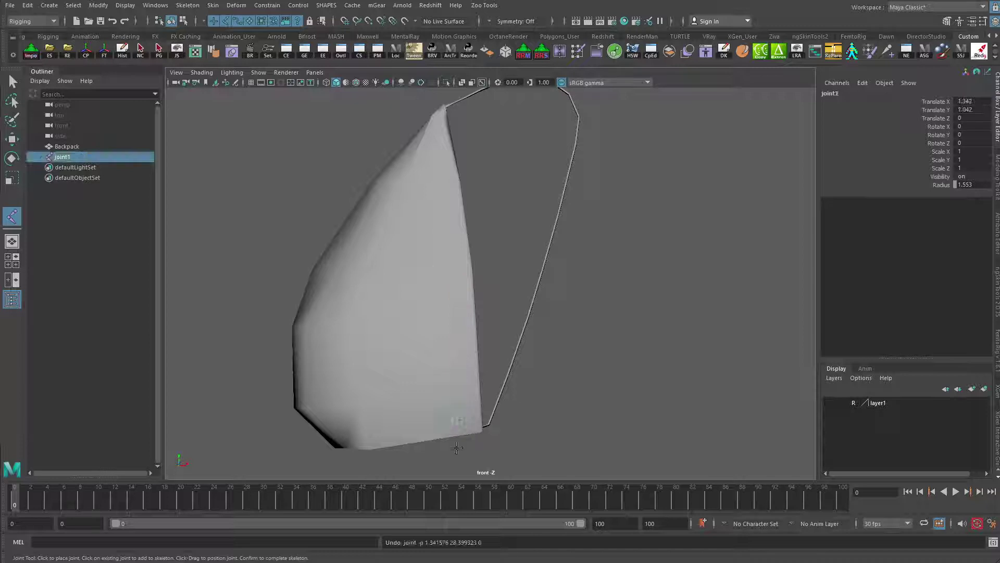
# Draw a straight vertical chain of three joints through the bag body, from its base through the middle to just below the tip
pyautogui.click(433, 422)
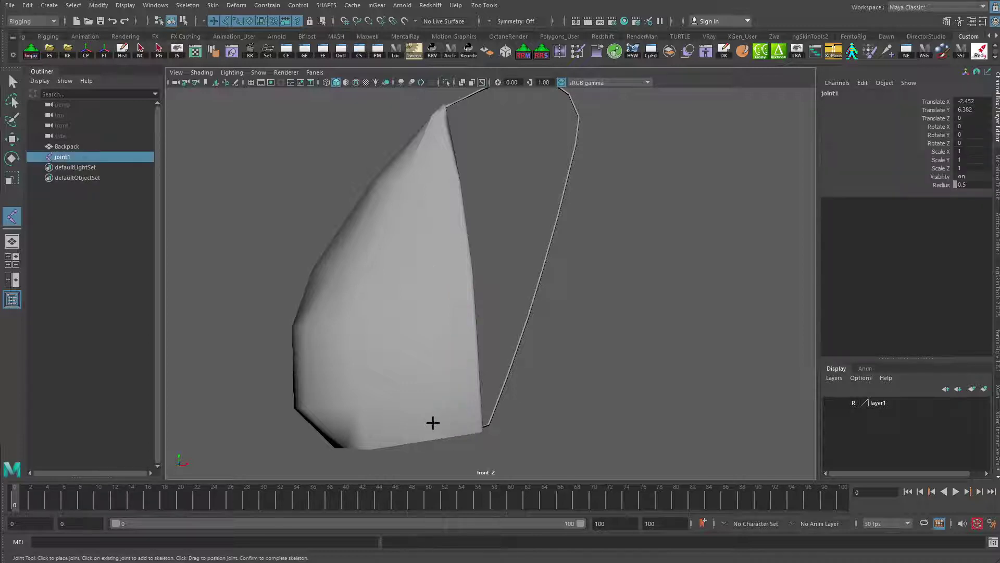
pyautogui.click(433, 286)
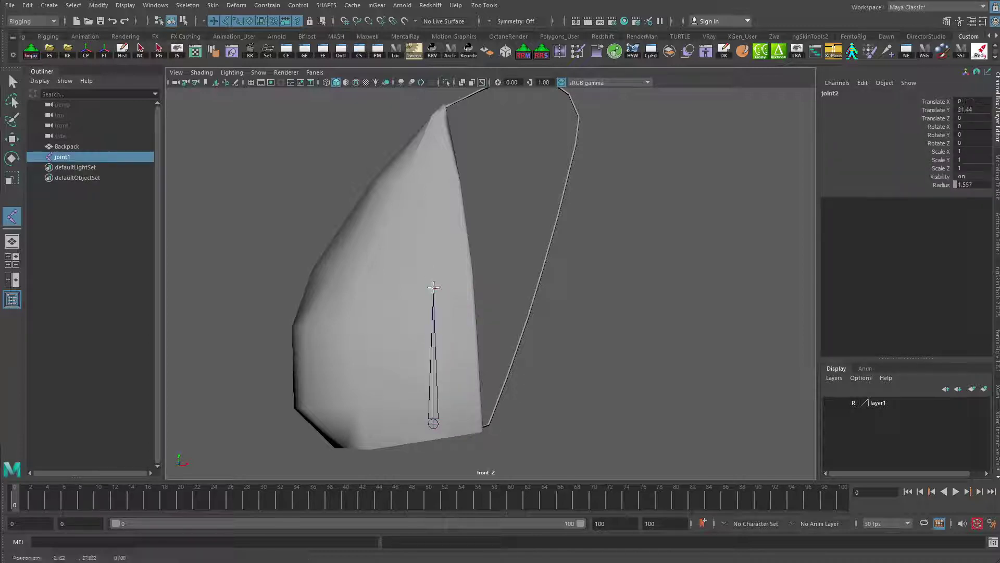
pyautogui.click(435, 120)
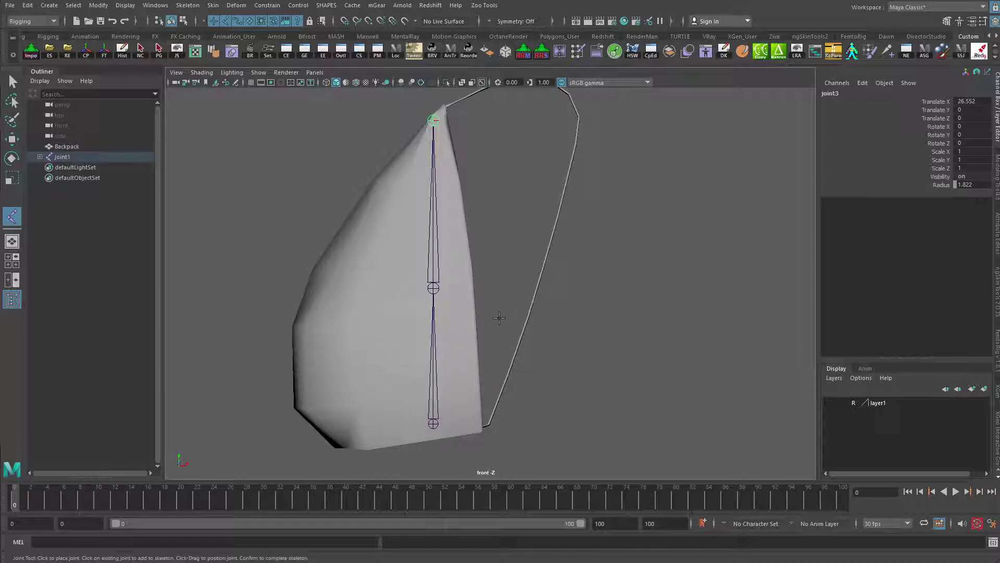
pyautogui.press('q')
# Start a separate joint chain at the strap's upper attachment and place five joints along the strap's top arc
pyautogui.keyDown('alt'); pyautogui.moveTo(569, 171); pyautogui.dragTo(547, 265, button='middle'); pyautogui.keyUp('alt')
pyautogui.keyDown('alt'); pyautogui.moveTo(236, 255); pyautogui.dragTo(398, 305, button='right'); pyautogui.keyUp('alt')
pyautogui.keyDown('alt'); pyautogui.moveTo(428, 249); pyautogui.dragTo(448, 198, button='middle'); pyautogui.keyUp('alt')
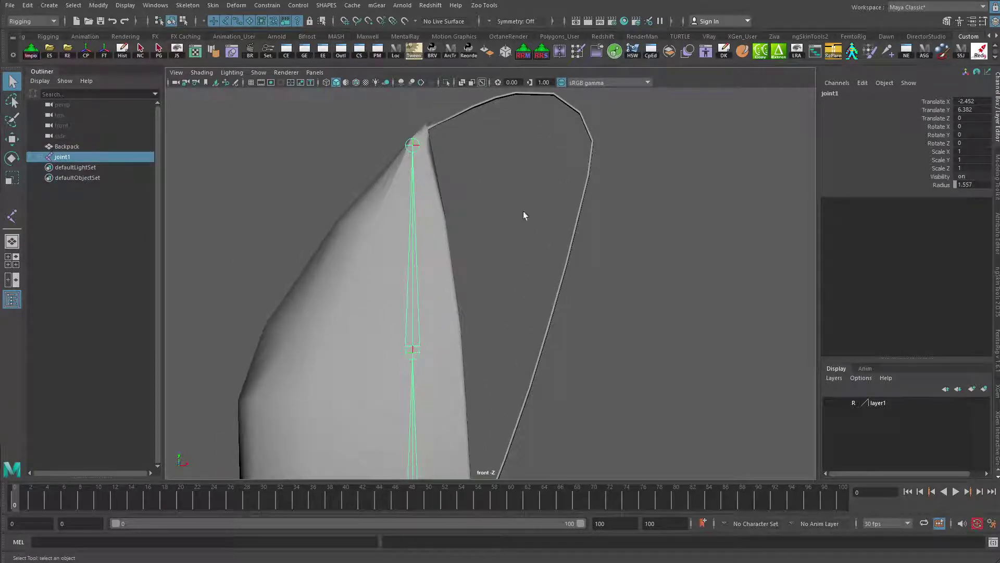
pyautogui.press('y')
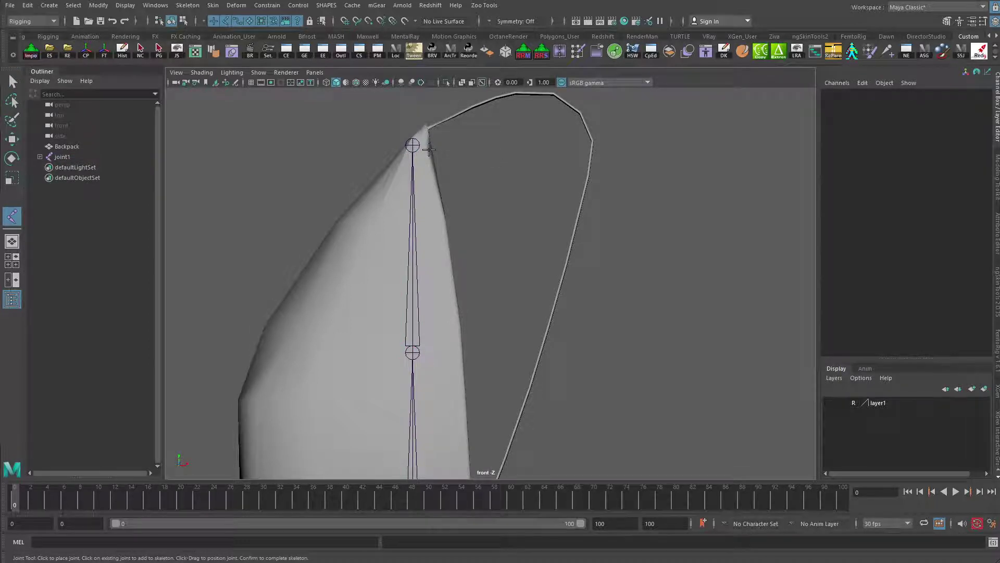
pyautogui.keyDown('alt'); pyautogui.moveTo(447, 161); pyautogui.dragTo(451, 246, button='middle'); pyautogui.keyUp('alt')
pyautogui.scroll(2, 452, 246)
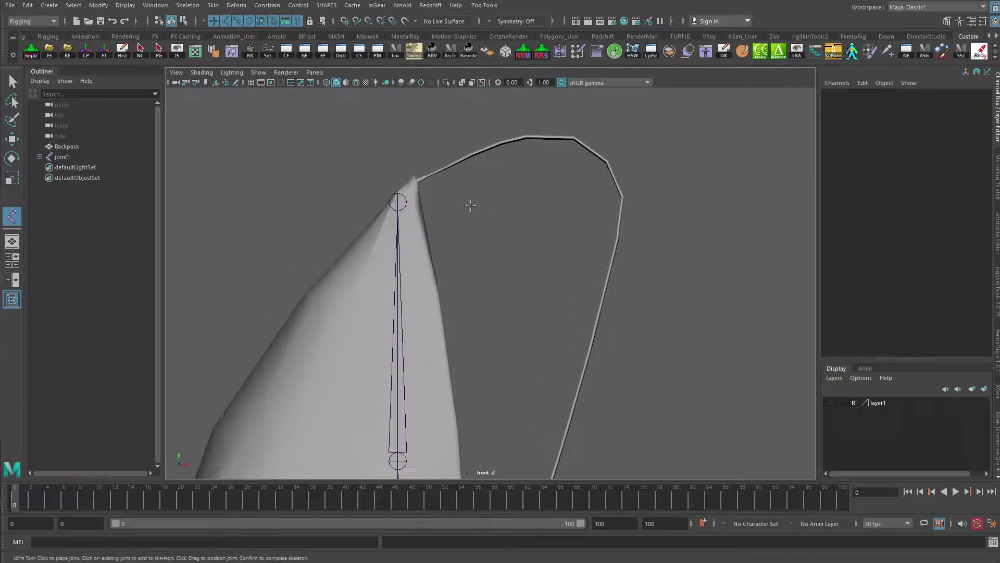
pyautogui.click(418, 180)
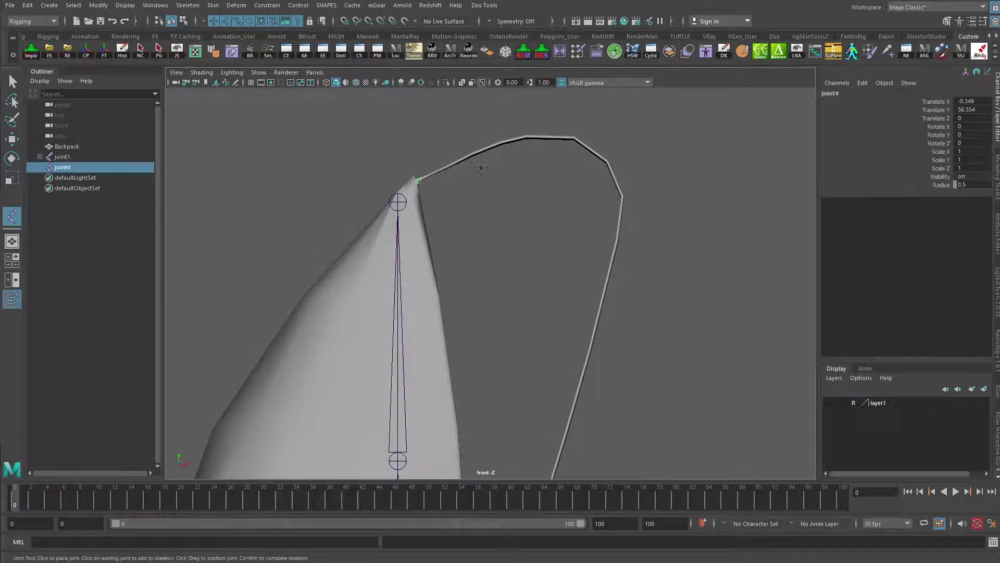
pyautogui.click(446, 166)
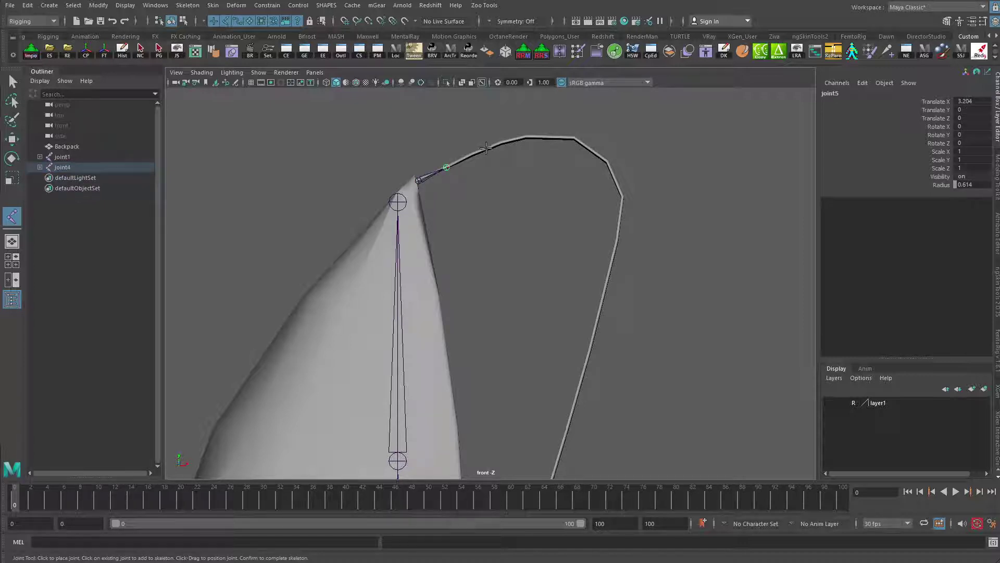
pyautogui.click(482, 151)
pyautogui.click(529, 139)
pyautogui.click(588, 149)
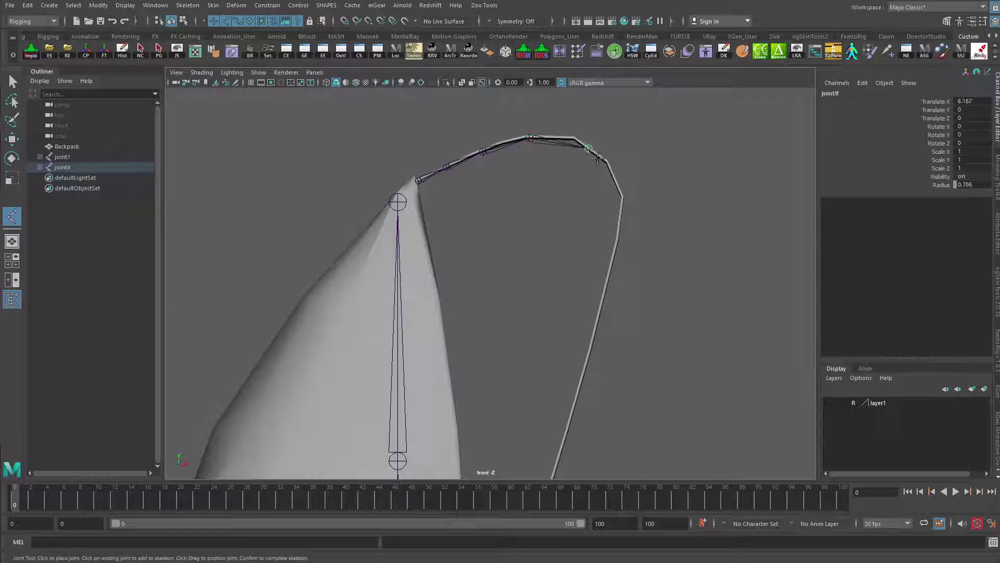
# Continue the strap's joint chain with three joints, from its outermost bend down the upper part of the straight section
pyautogui.click(623, 197)
pyautogui.keyDown('alt'); pyautogui.moveTo(587, 272); pyautogui.dragTo(607, 211, button='middle'); pyautogui.keyUp('alt')
pyautogui.click(621, 204)
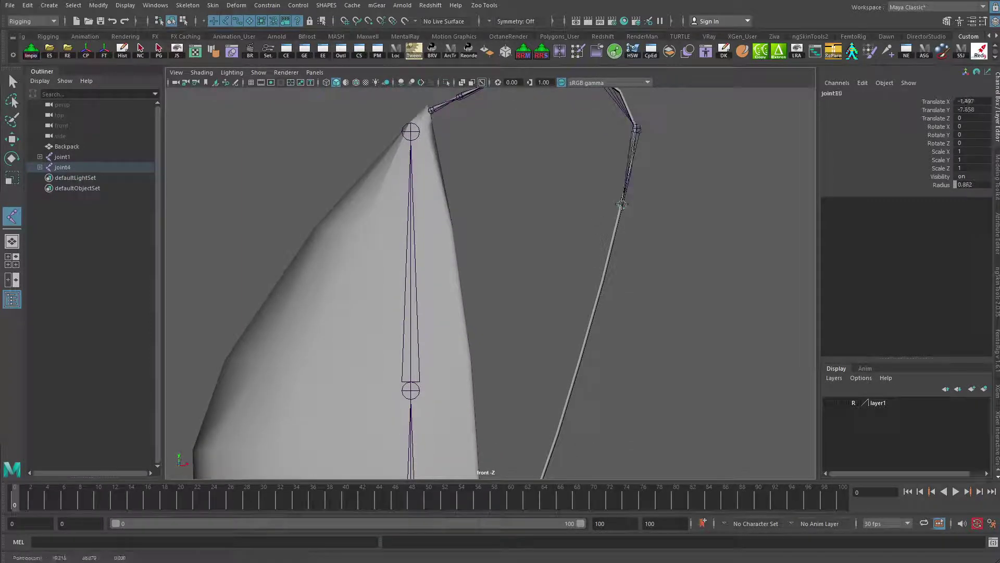
pyautogui.keyDown('alt'); pyautogui.moveTo(575, 191); pyautogui.dragTo(562, 243, button='middle'); pyautogui.keyUp('alt')
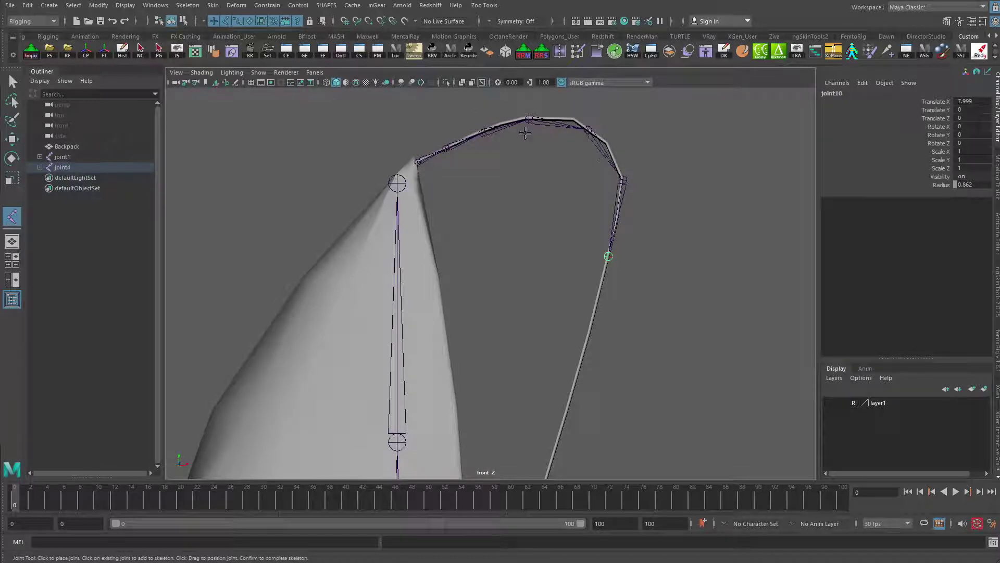
pyautogui.keyDown('alt'); pyautogui.moveTo(584, 279); pyautogui.dragTo(619, 167, button='middle'); pyautogui.keyUp('alt')
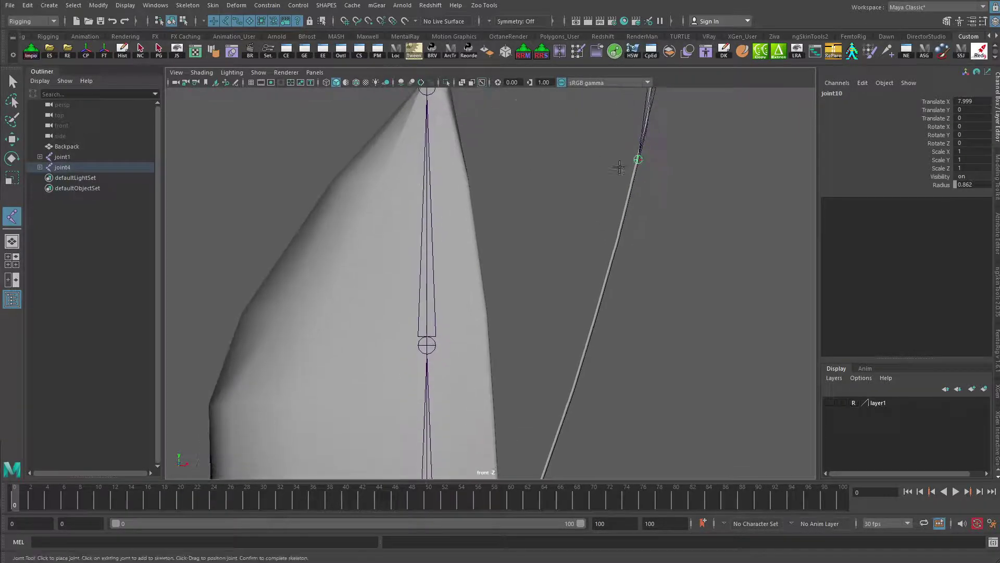
pyautogui.click(614, 248)
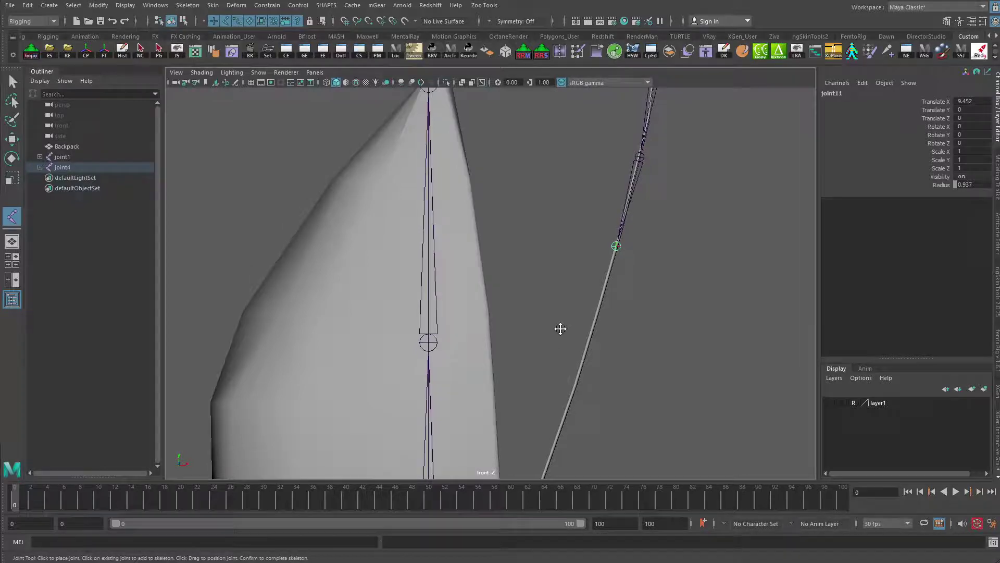
# Place four more joints down the strap: two on the lower straight section, one at the bottom corner and one at the bag attachment
pyautogui.keyDown('alt'); pyautogui.moveTo(551, 348); pyautogui.dragTo(623, 250, button='middle'); pyautogui.keyUp('alt')
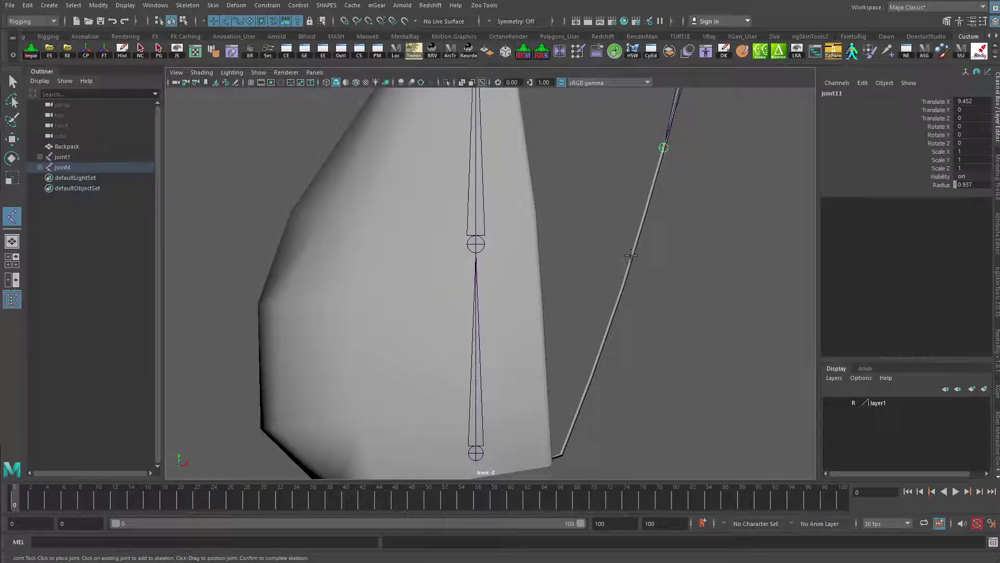
pyautogui.click(631, 256)
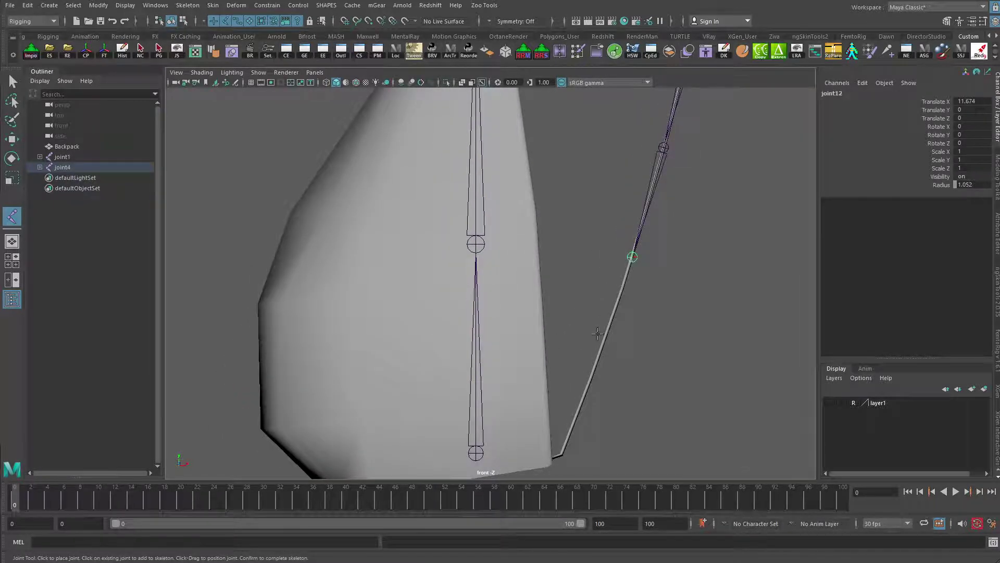
pyautogui.click(601, 352)
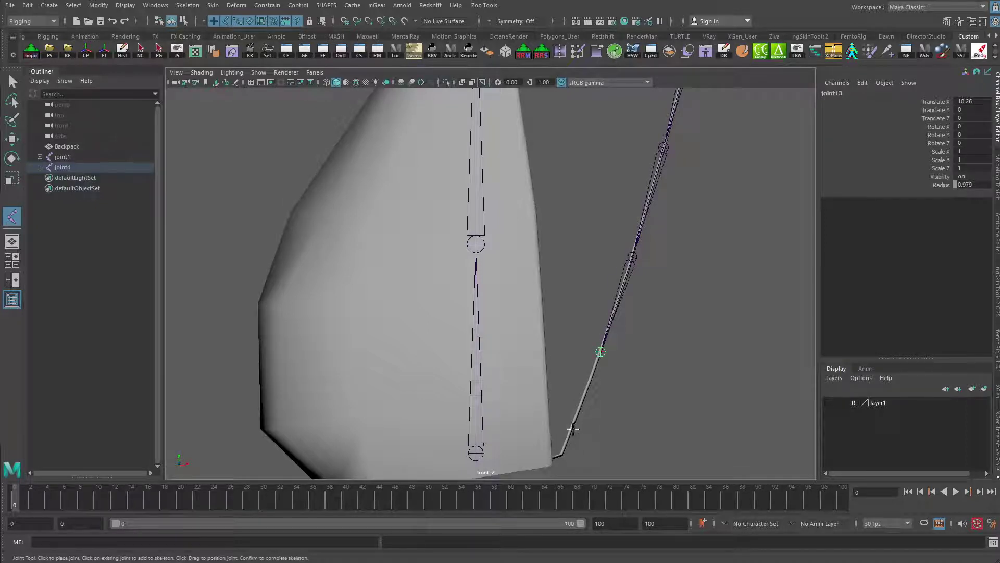
pyautogui.click(563, 450)
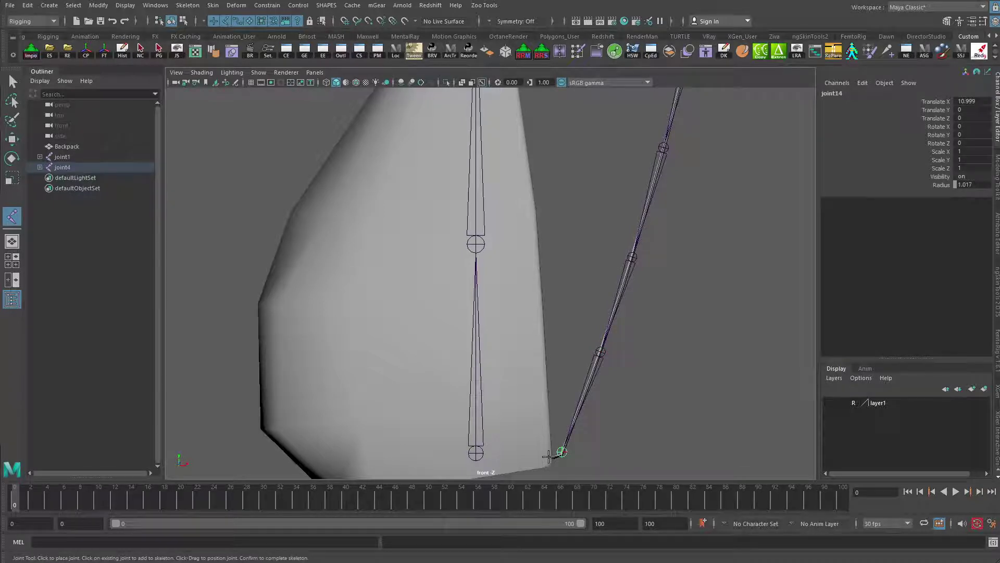
pyautogui.click(549, 456)
# Turn on joint display in the perspective view
pyautogui.keyDown('alt'); pyautogui.moveTo(632, 330); pyautogui.dragTo(468, 257, button='right'); pyautogui.keyUp('alt')
pyautogui.keyDown('alt'); pyautogui.moveTo(468, 257); pyautogui.dragTo(417, 352, button='middle'); pyautogui.keyUp('alt')
pyautogui.keyDown('alt'); pyautogui.moveTo(489, 280); pyautogui.dragTo(525, 221, button='middle'); pyautogui.keyUp('alt')
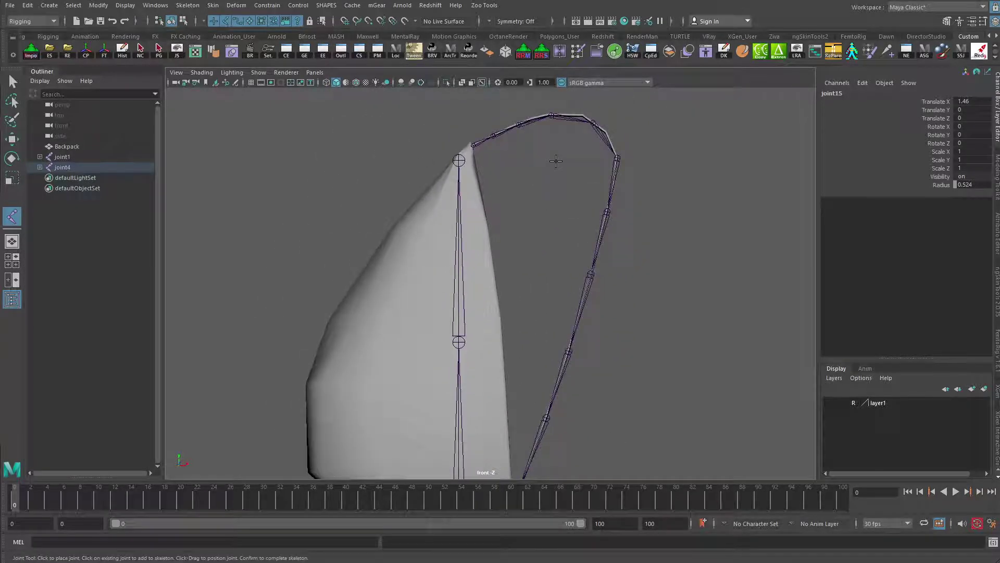
pyautogui.press('space')
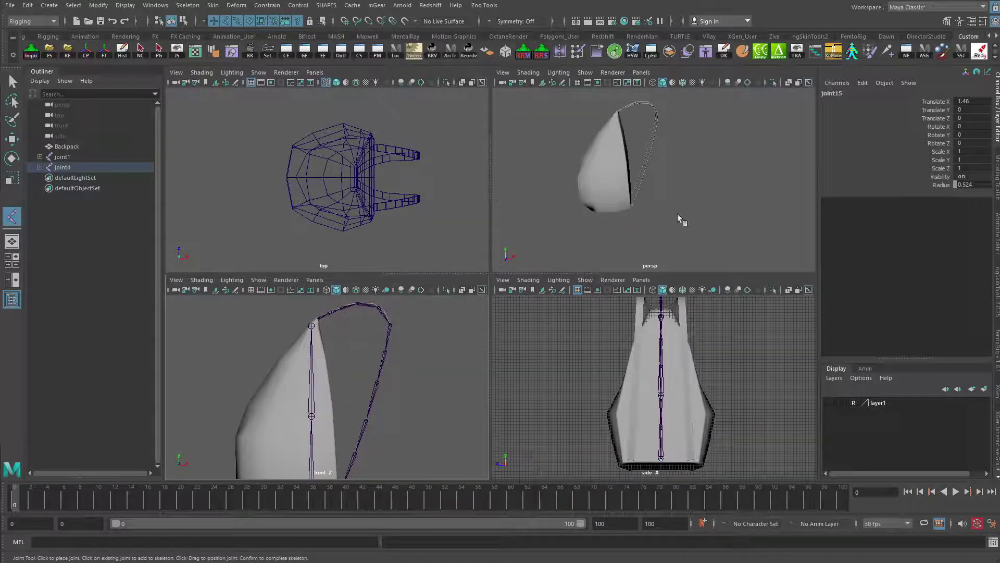
pyautogui.press('space')
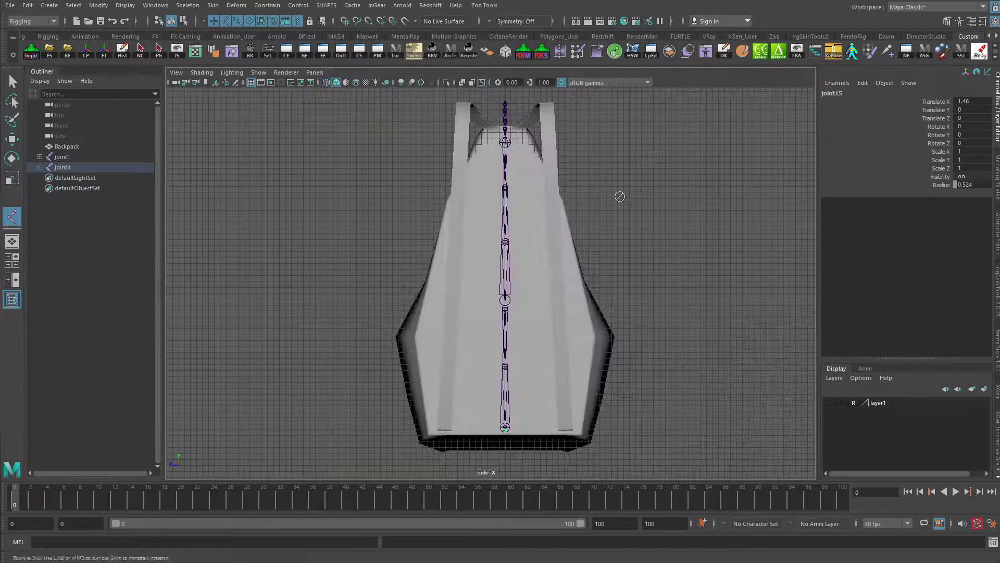
pyautogui.press('space')
pyautogui.press('space')
pyautogui.keyDown('alt'); pyautogui.moveTo(589, 208); pyautogui.dragTo(537, 202); pyautogui.keyUp('alt')
pyautogui.click(259, 73)
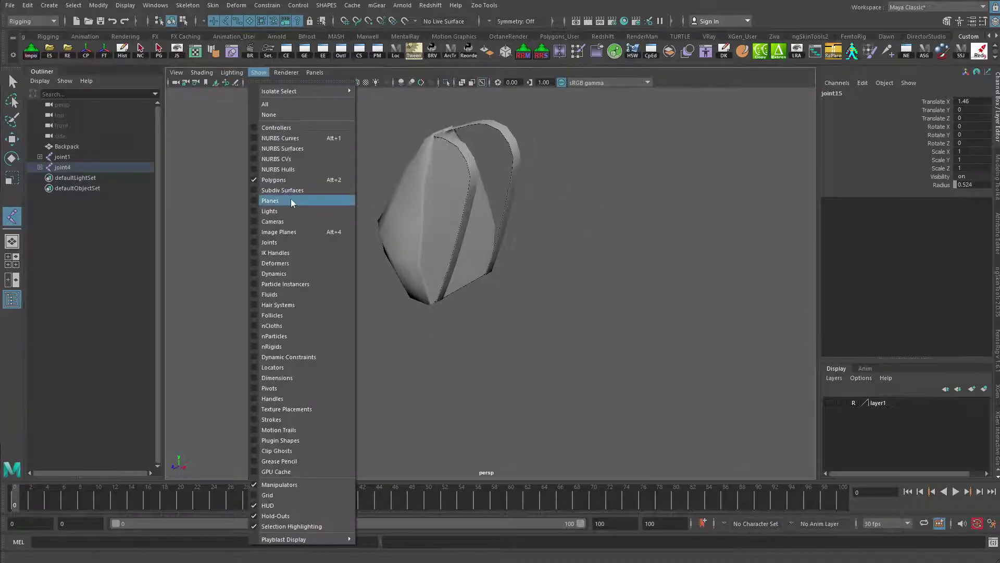
pyautogui.click(284, 243)
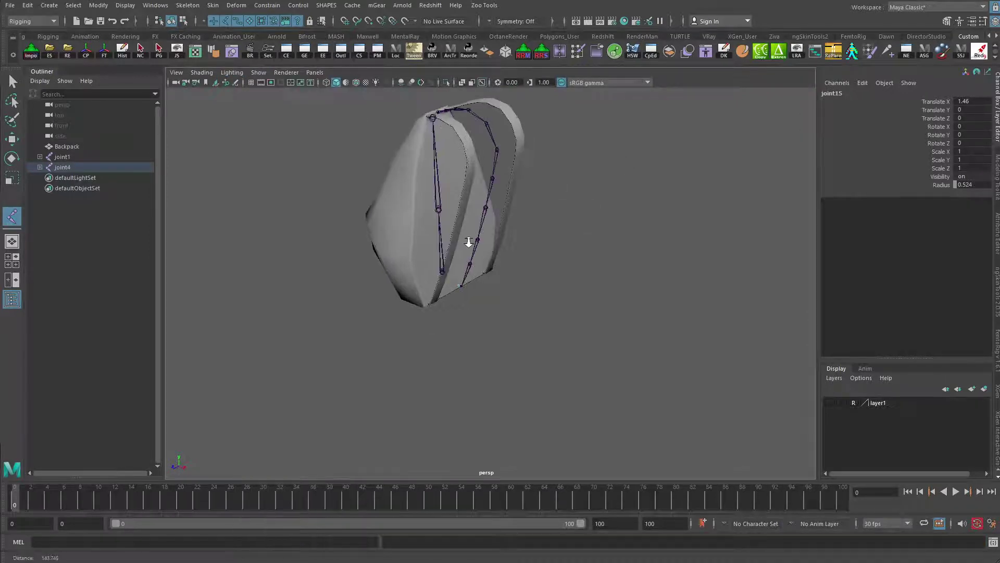
# Finish the strap chain and move its root joint sideways toward one strap's upper attachment, to Translate Z -2.118
pyautogui.keyDown('alt'); pyautogui.moveTo(469, 242); pyautogui.dragTo(580, 326, button='right'); pyautogui.keyUp('alt')
pyautogui.keyDown('alt'); pyautogui.moveTo(581, 326); pyautogui.dragTo(527, 348); pyautogui.keyUp('alt')
pyautogui.keyDown('alt'); pyautogui.moveTo(526, 349); pyautogui.dragTo(526, 413, button='middle'); pyautogui.keyUp('alt')
pyautogui.keyDown('alt'); pyautogui.moveTo(527, 413); pyautogui.dragTo(423, 284, button='right'); pyautogui.keyUp('alt')
pyautogui.press('w')
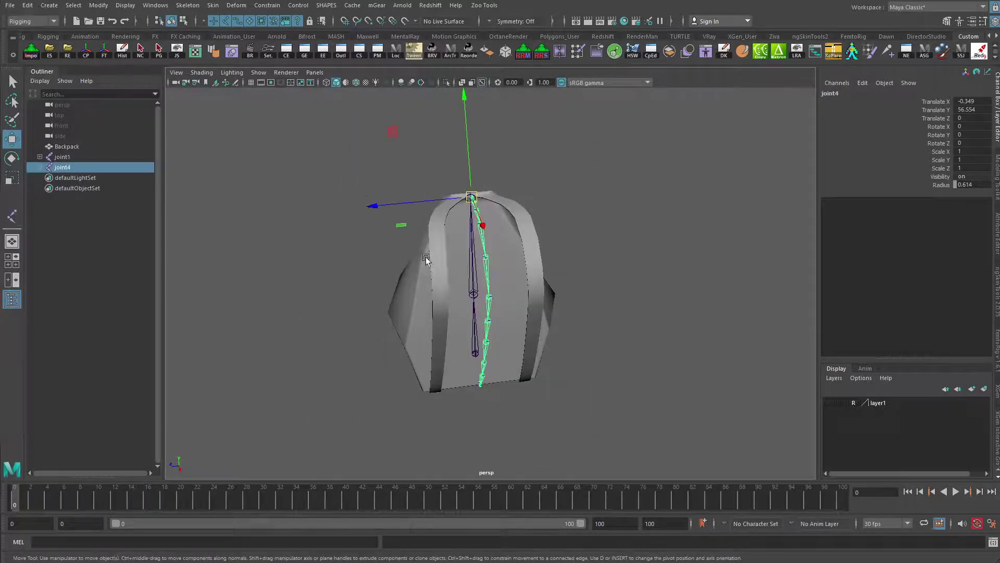
pyautogui.keyDown('alt'); pyautogui.moveTo(426, 257); pyautogui.dragTo(426, 313); pyautogui.keyUp('alt')
pyautogui.keyDown('alt'); pyautogui.moveTo(369, 243); pyautogui.dragTo(462, 127, button='right'); pyautogui.keyUp('alt')
pyautogui.keyDown('alt'); pyautogui.moveTo(462, 127); pyautogui.dragTo(521, 376, button='middle'); pyautogui.keyUp('alt')
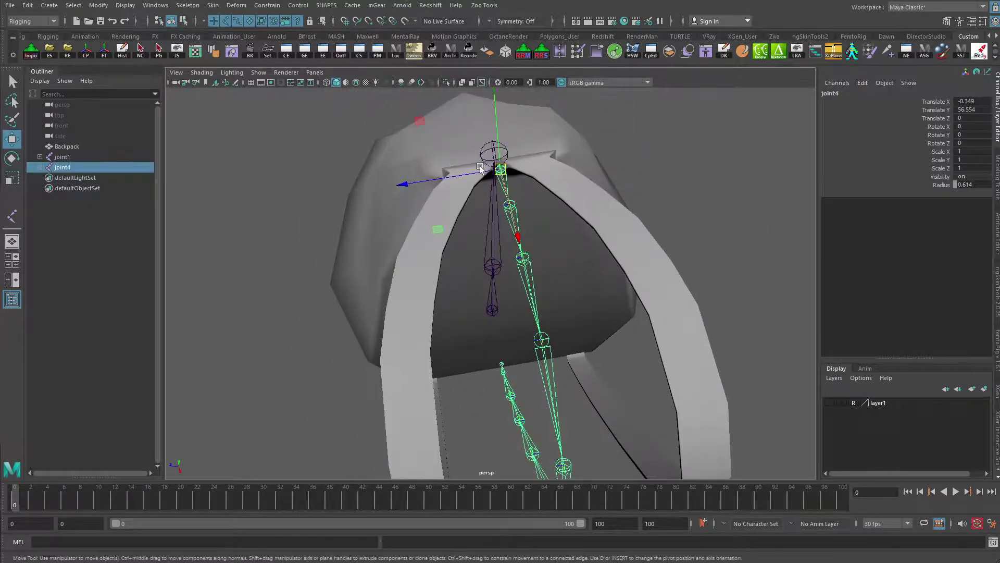
pyautogui.moveTo(480, 168); pyautogui.dragTo(524, 165)
# Rotate the strap chain's root joint outward toward the strap, to Rotate Y 33.222
pyautogui.keyDown('alt'); pyautogui.moveTo(646, 192); pyautogui.dragTo(542, 162); pyautogui.keyUp('alt')
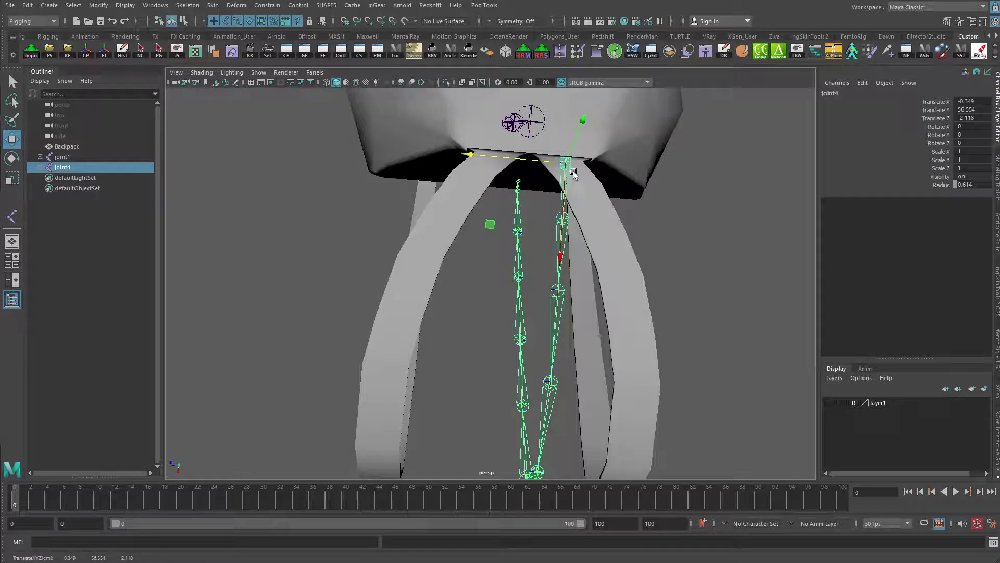
pyautogui.press('e')
pyautogui.moveTo(525, 252); pyautogui.dragTo(659, 230)
pyautogui.keyDown('alt'); pyautogui.moveTo(655, 176); pyautogui.dragTo(552, 206); pyautogui.keyUp('alt')
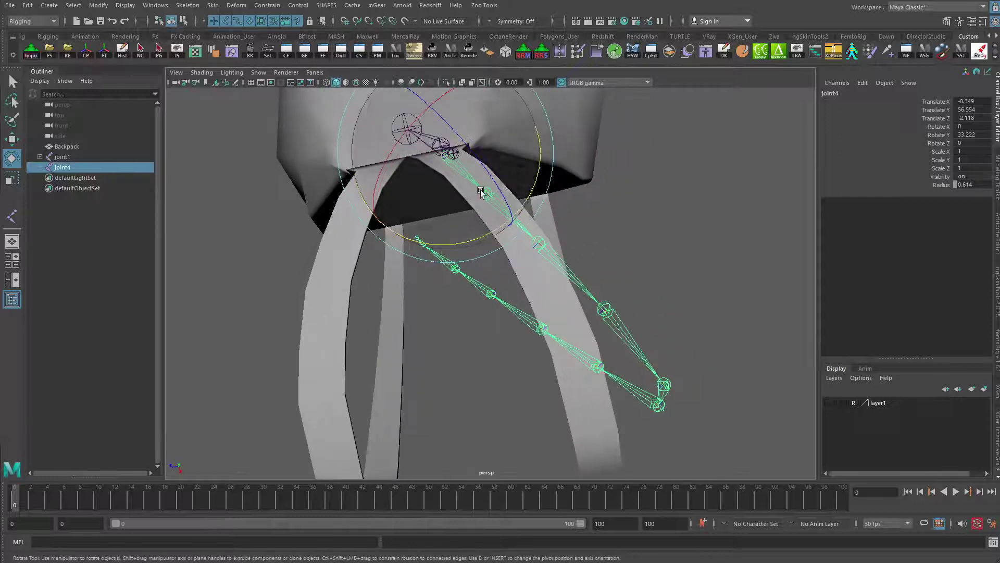
# Rotate the strap chain's second joint back along the strap, to about -10.434 in Rotate Y
pyautogui.press('Down')
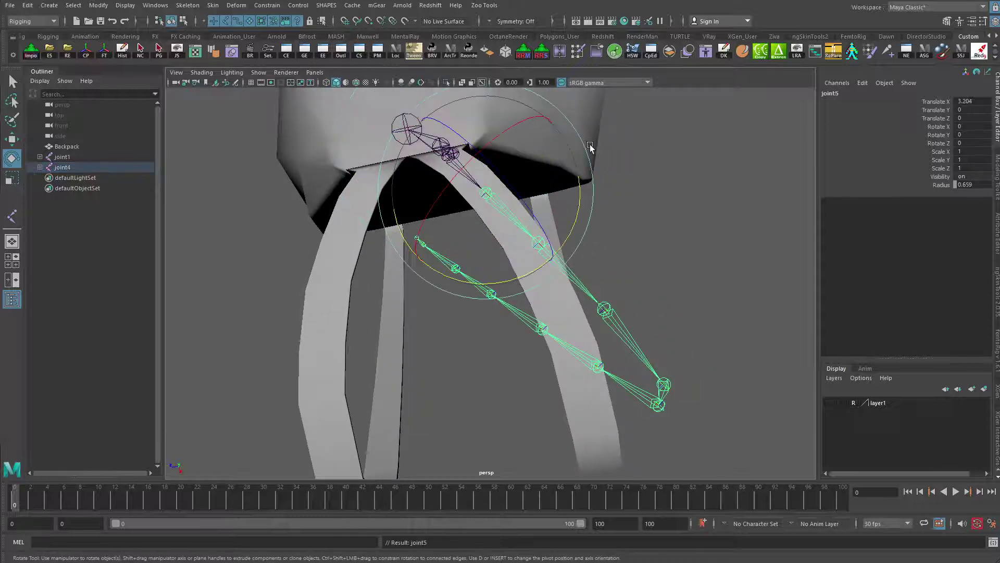
pyautogui.scroll(2, 590, 147)
pyautogui.moveTo(509, 261); pyautogui.dragTo(491, 263)
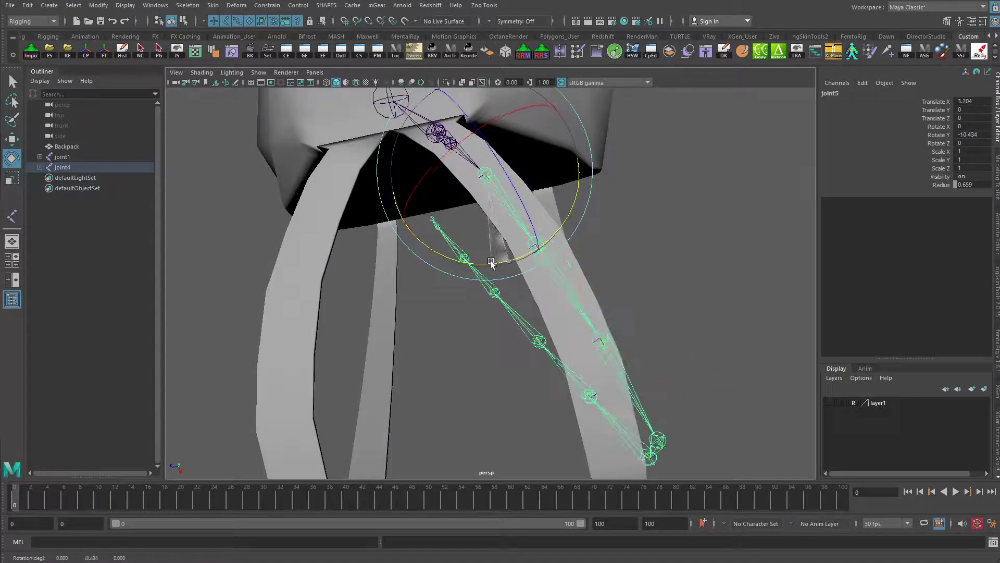
# Rotate the strap chain's third joint to follow the strap, and the fourth joint to Rotate Y -4.552
pyautogui.press('Down')
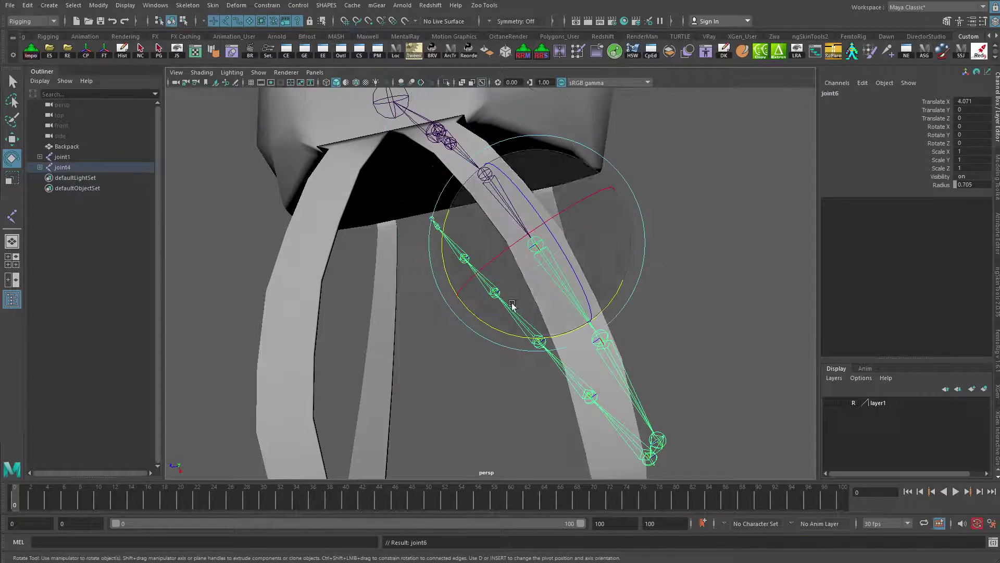
pyautogui.moveTo(563, 339); pyautogui.dragTo(608, 207)
pyautogui.press('Down')
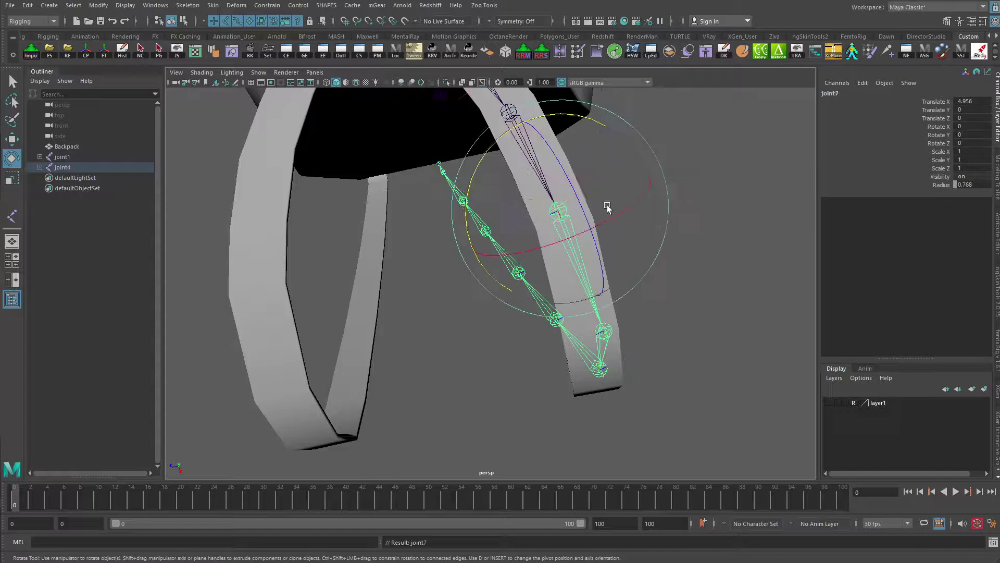
pyautogui.moveTo(486, 270)
pyautogui.mouseDown()
pyautogui.moveTo(480, 263)
pyautogui.moveTo(487, 283)
pyautogui.moveTo(500, 257)
pyautogui.mouseUp()
# Rotate the strap chain's fifth joint to align the downward section with the strap, to Rotate X 12.183 and Rotate Y 6.052
pyautogui.keyDown('alt'); pyautogui.moveTo(500, 256); pyautogui.dragTo(583, 252, button='right'); pyautogui.keyUp('alt')
pyautogui.keyDown('alt'); pyautogui.moveTo(583, 252); pyautogui.dragTo(446, 257); pyautogui.keyUp('alt')
pyautogui.keyDown('alt'); pyautogui.moveTo(447, 257); pyautogui.dragTo(458, 230, button='right'); pyautogui.keyUp('alt')
pyautogui.keyDown('alt'); pyautogui.moveTo(438, 265); pyautogui.dragTo(460, 295); pyautogui.keyUp('alt')
pyautogui.keyDown('alt'); pyautogui.moveTo(463, 301); pyautogui.dragTo(493, 294); pyautogui.keyUp('alt')
pyautogui.press('Down')
pyautogui.moveTo(395, 355); pyautogui.dragTo(473, 230)
pyautogui.moveTo(471, 286); pyautogui.dragTo(471, 306)
# Raise the chain at the strap's top by rotating its fourth joint (joint7) to X -0.832, Y -4.476 and Z 10.546
pyautogui.keyDown('alt'); pyautogui.moveTo(508, 342); pyautogui.dragTo(523, 261, button='middle'); pyautogui.keyUp('alt')
pyautogui.keyDown('alt'); pyautogui.moveTo(523, 260); pyautogui.dragTo(662, 232, button='right'); pyautogui.keyUp('alt')
pyautogui.keyDown('alt'); pyautogui.moveTo(542, 209); pyautogui.dragTo(561, 230, button='middle'); pyautogui.keyUp('alt')
pyautogui.keyDown('alt'); pyautogui.moveTo(560, 230); pyautogui.dragTo(530, 199); pyautogui.keyUp('alt')
pyautogui.scroll(-8, 460, 180)
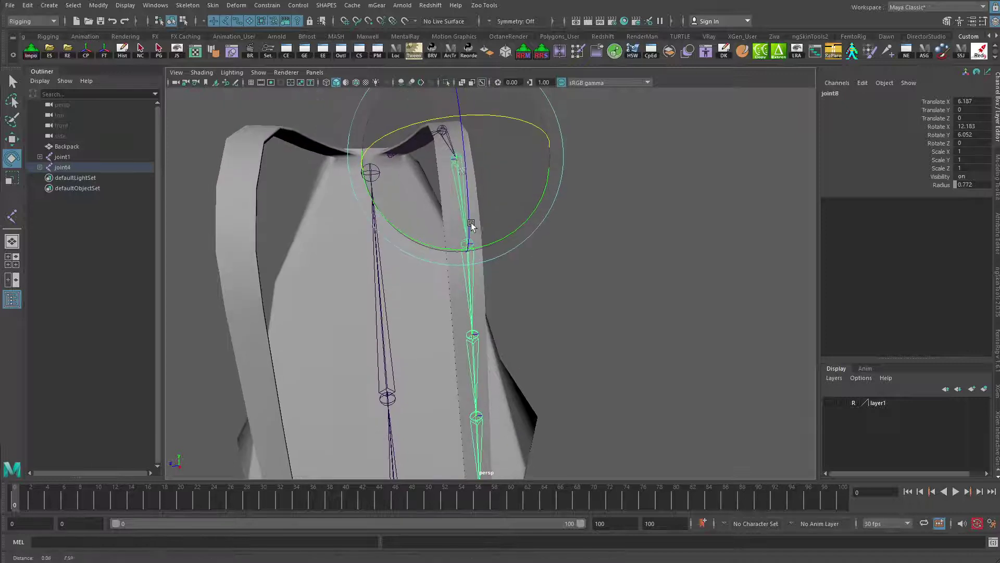
pyautogui.press('q')
pyautogui.click(457, 167)
pyautogui.press('e')
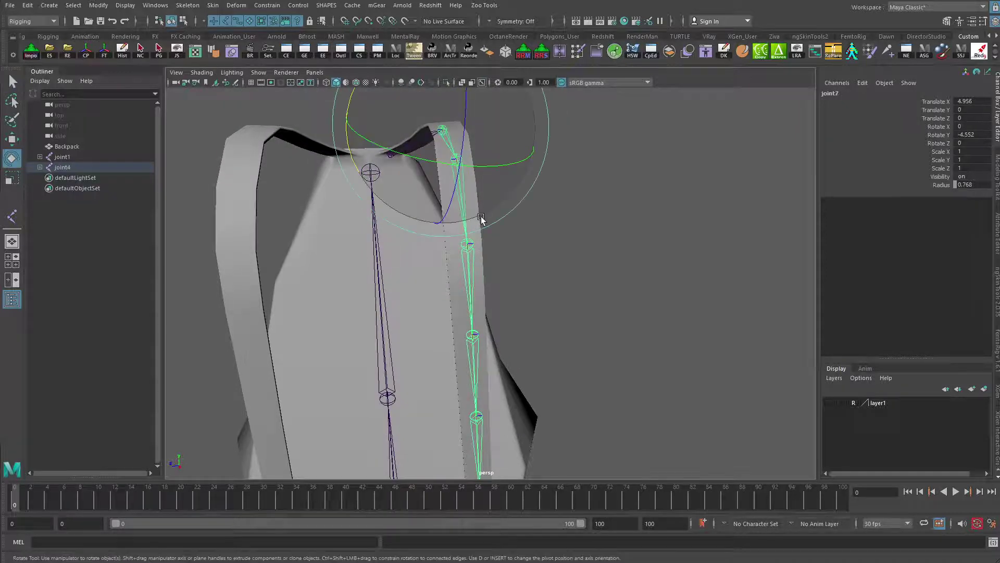
pyautogui.scroll(6, 551, 174)
pyautogui.keyDown('alt'); pyautogui.moveTo(528, 226); pyautogui.dragTo(444, 308); pyautogui.keyUp('alt')
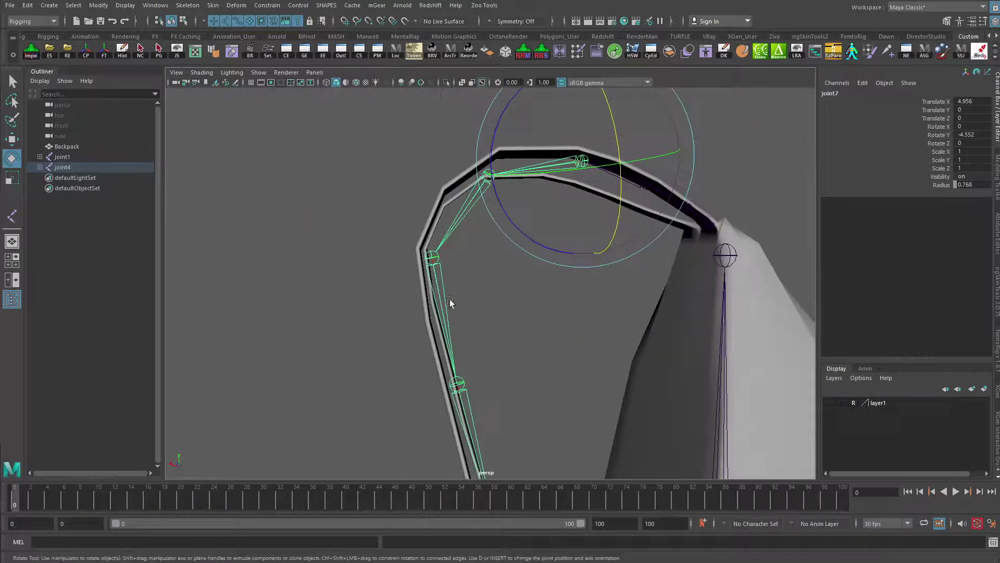
pyautogui.press('w')
pyautogui.press('e')
pyautogui.moveTo(523, 234); pyautogui.dragTo(518, 217)
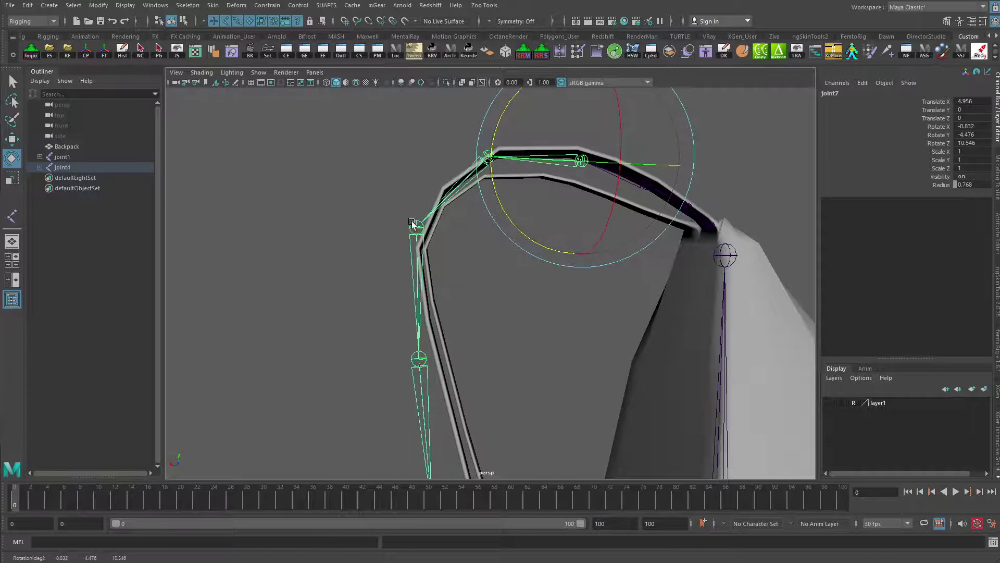
# Rotate the joint at the strap's outermost bend (joint9) inward to follow the strap, ending at Rotate Z 8.843
pyautogui.click(432, 313)
pyautogui.moveTo(433, 314); pyautogui.dragTo(453, 316)
pyautogui.keyDown('alt'); pyautogui.moveTo(521, 342); pyautogui.dragTo(504, 136, button='middle'); pyautogui.keyUp('alt')
pyautogui.press('space')
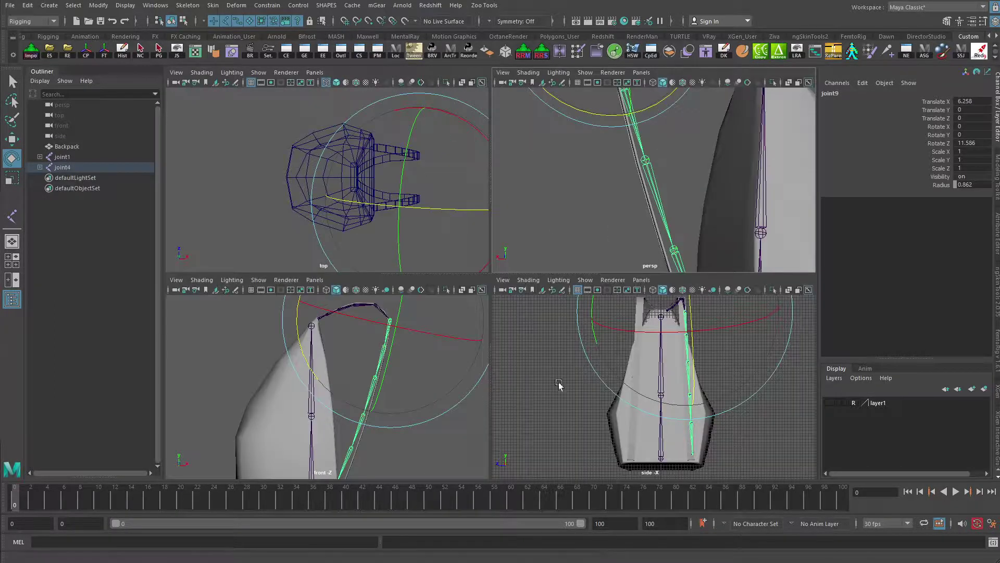
pyautogui.press('space')
pyautogui.keyDown('alt'); pyautogui.moveTo(328, 341); pyautogui.dragTo(448, 333, button='right'); pyautogui.keyUp('alt')
pyautogui.keyDown('alt'); pyautogui.moveTo(595, 286); pyautogui.dragTo(373, 371, button='middle'); pyautogui.keyUp('alt')
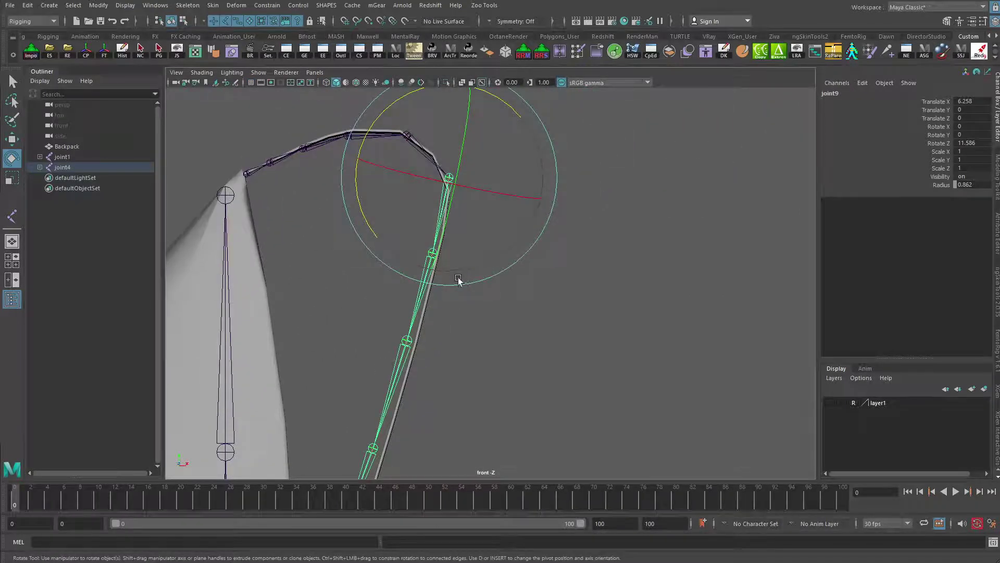
pyautogui.moveTo(382, 229); pyautogui.dragTo(370, 233)
# Rotate the joint on the strap's lower straight section (joint12) to Rotate Z 1.482 in the front view
pyautogui.keyDown('alt'); pyautogui.moveTo(406, 338); pyautogui.dragTo(419, 333, button='right'); pyautogui.keyUp('alt')
pyautogui.keyDown('alt'); pyautogui.moveTo(419, 333); pyautogui.dragTo(540, 21, button='middle'); pyautogui.keyUp('alt')
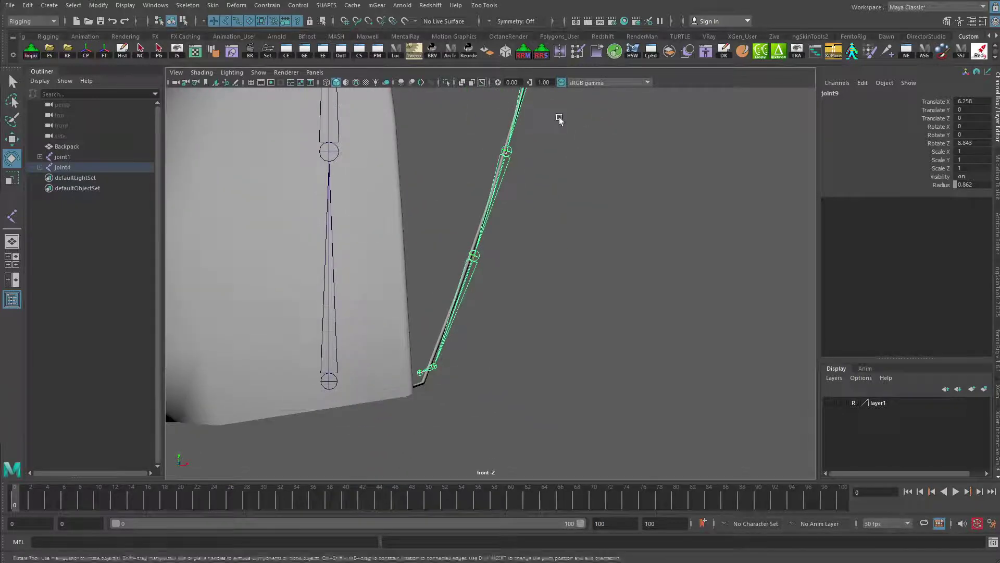
pyautogui.keyDown('alt'); pyautogui.moveTo(528, 211); pyautogui.dragTo(511, 264, button='middle'); pyautogui.keyUp('alt')
pyautogui.click(489, 219)
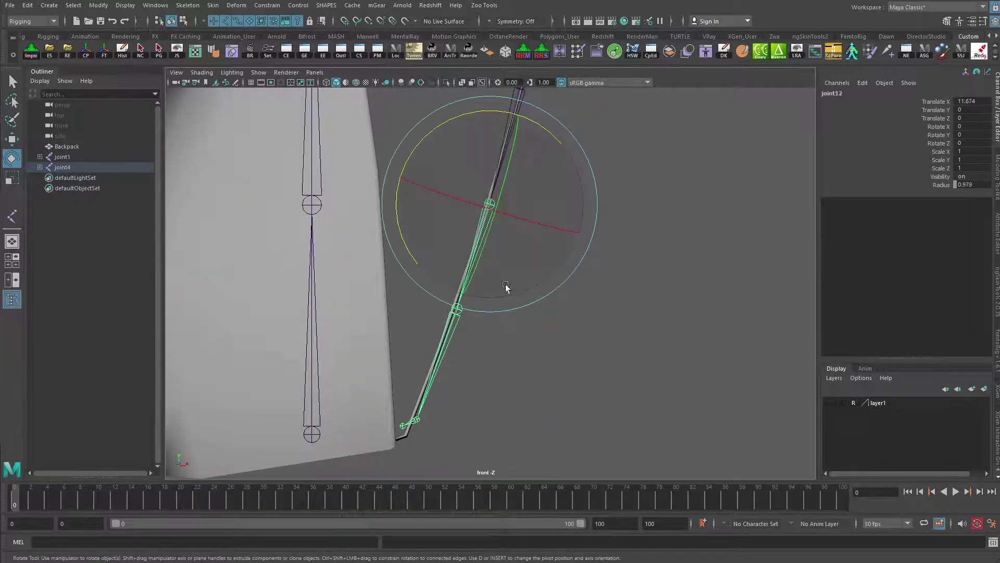
pyautogui.moveTo(413, 261); pyautogui.dragTo(410, 255)
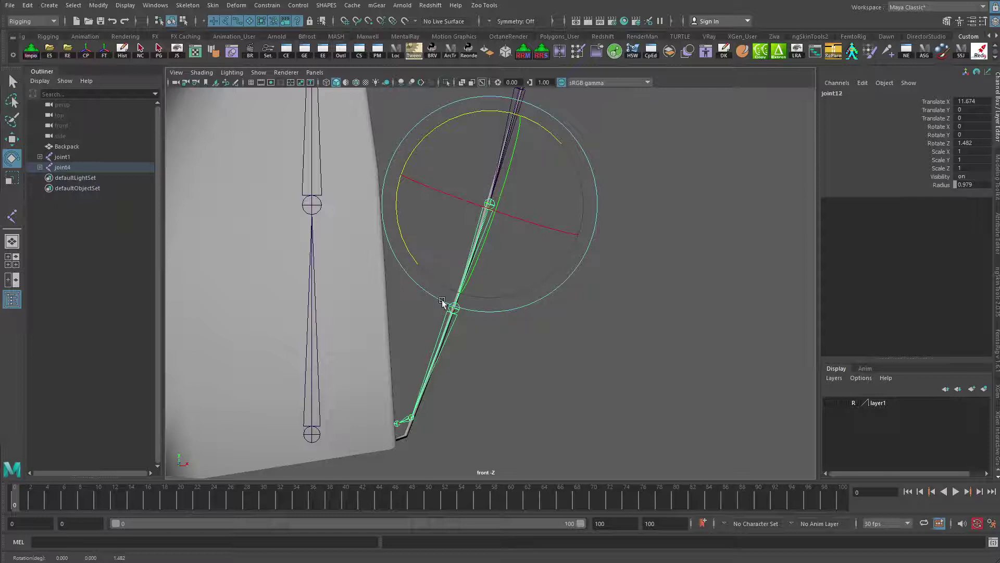
# Rotate the joint before the strap's outermost bend (joint8) to Rotate Z -4.402
pyautogui.keyDown('alt'); pyautogui.moveTo(535, 311); pyautogui.dragTo(472, 314, button='right'); pyautogui.keyUp('alt')
pyautogui.keyDown('alt'); pyautogui.moveTo(469, 296); pyautogui.dragTo(409, 507, button='middle'); pyautogui.keyUp('alt')
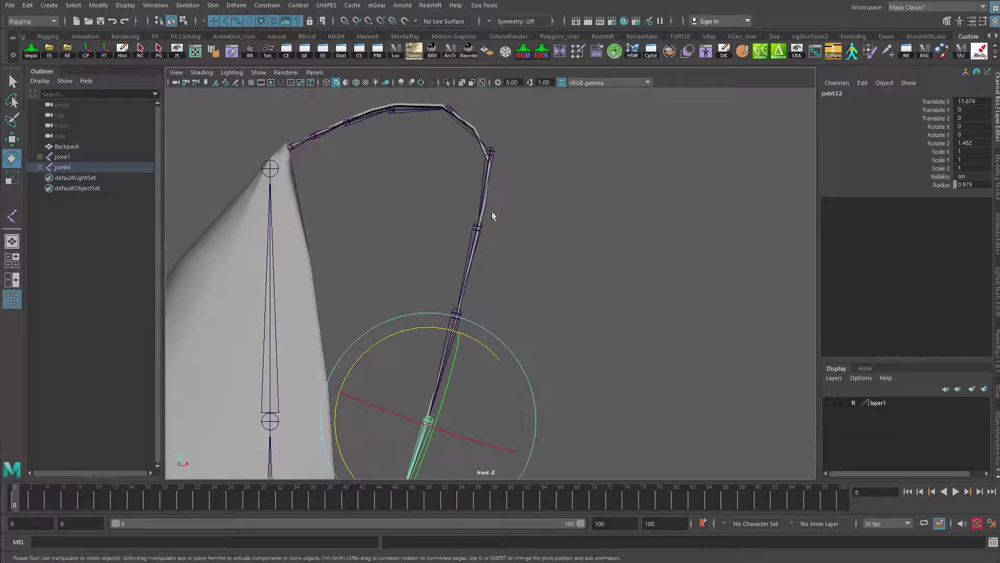
pyautogui.click(485, 152)
pyautogui.press('w')
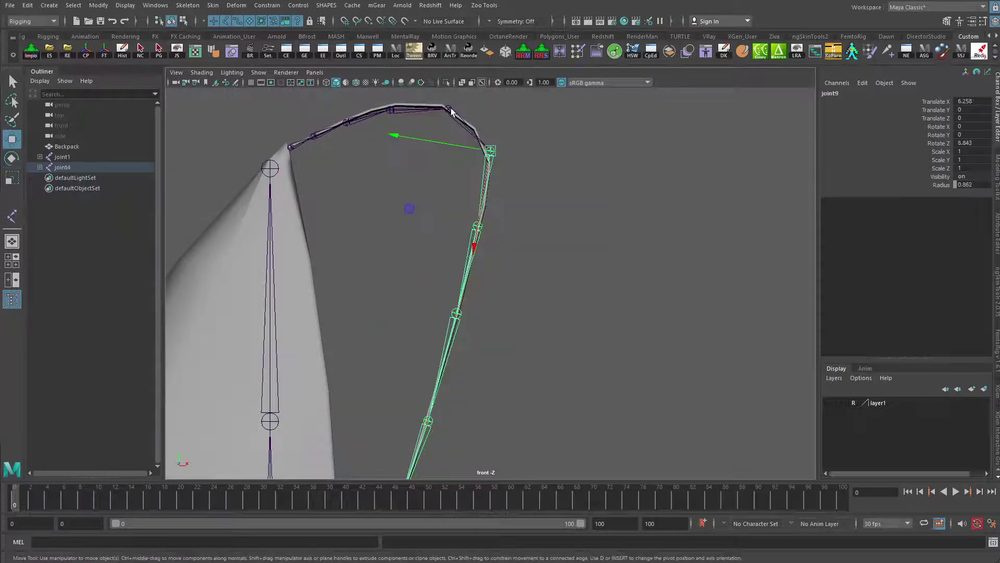
pyautogui.click(450, 109)
pyautogui.press('e')
pyautogui.moveTo(368, 157); pyautogui.dragTo(348, 161)
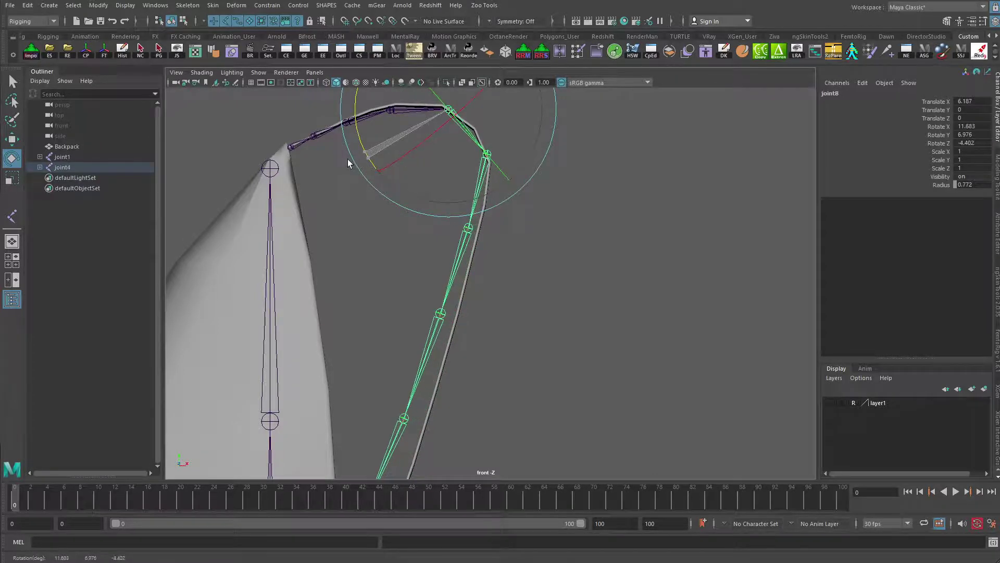
# Realign the chain below the outermost bend with the strap by rotating joint9 to Rotate Z 3.106
pyautogui.press('w')
pyautogui.click(478, 187)
pyautogui.press('e')
pyautogui.moveTo(414, 212); pyautogui.dragTo(418, 216)
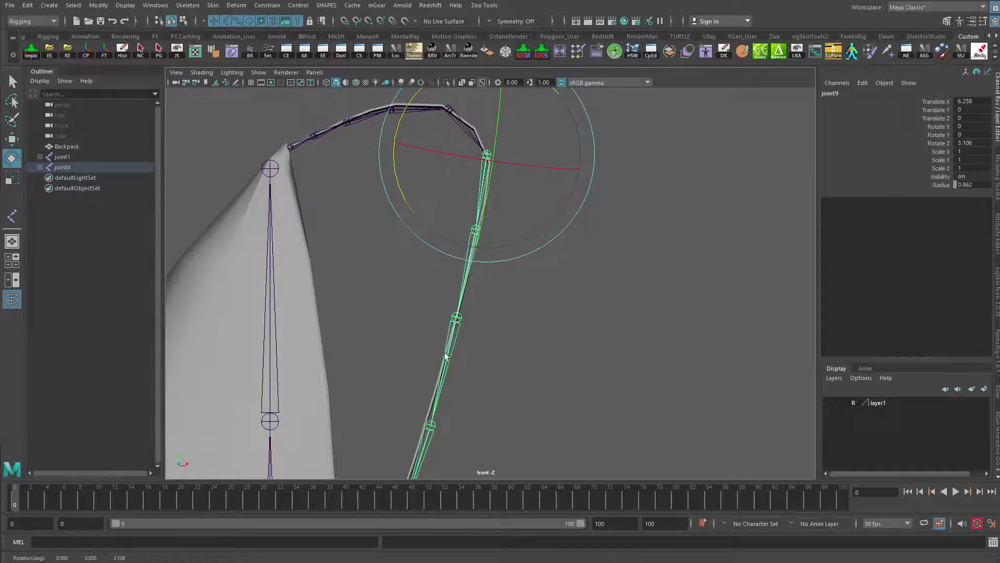
# Rotate the joint midway down the strap (joint11) to Rotate Z 2.49, following the strap's lower section
pyautogui.keyDown('alt'); pyautogui.moveTo(434, 366); pyautogui.dragTo(495, 354, button='middle'); pyautogui.keyUp('alt')
pyautogui.click(503, 322)
pyautogui.moveTo(445, 296); pyautogui.dragTo(447, 290)
pyautogui.keyDown('alt'); pyautogui.moveTo(446, 290); pyautogui.dragTo(497, 152, button='middle'); pyautogui.keyUp('alt')
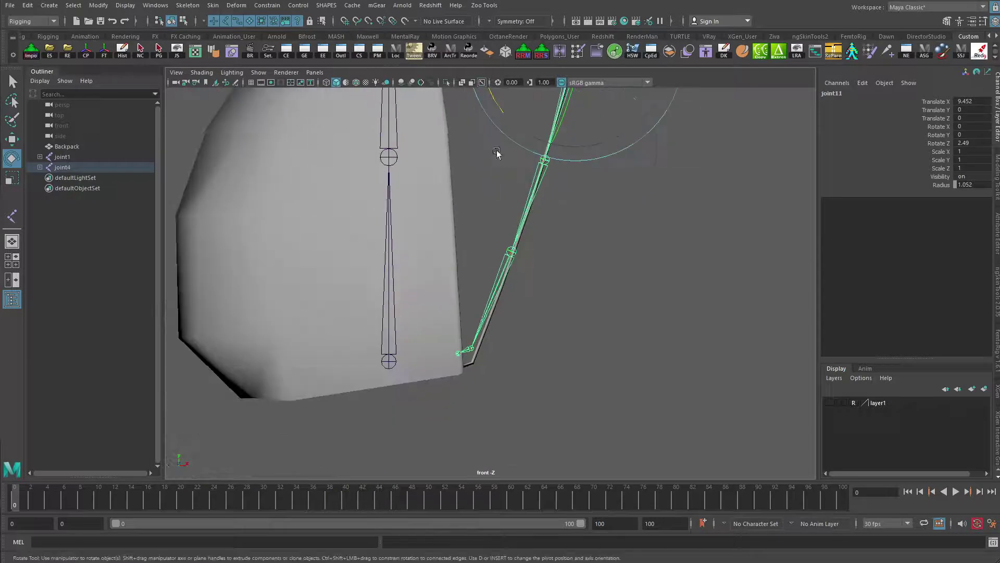
# Rotate the joint above the strap's bottom bend (joint13) to Rotate Z -2.785
pyautogui.click(480, 313)
pyautogui.moveTo(430, 286)
pyautogui.mouseDown()
pyautogui.moveTo(433, 307)
pyautogui.moveTo(430, 299)
pyautogui.mouseUp()
pyautogui.press('q')
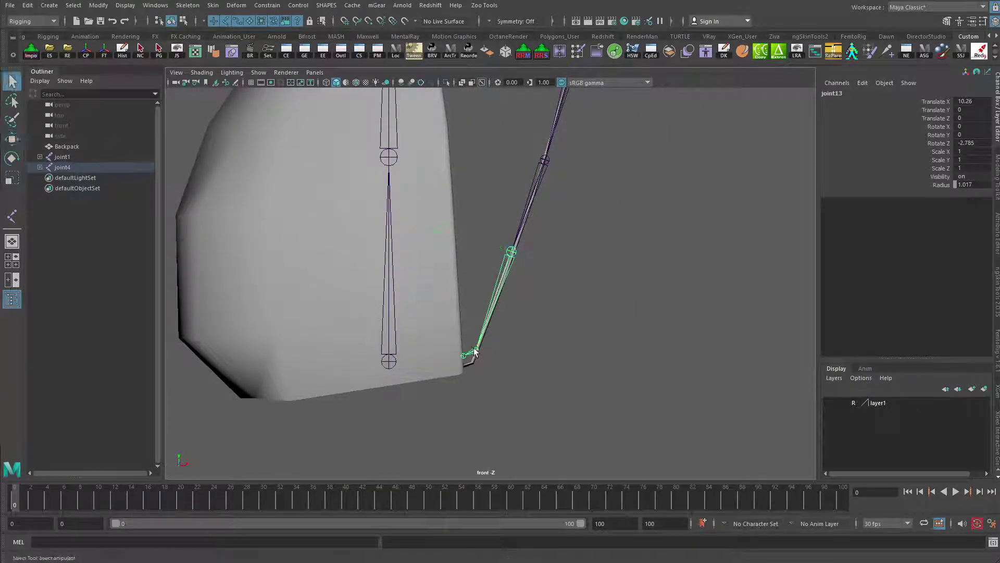
# Move joint14 onto the strap's bottom bend at Translate 12.222, -0.145, -0.072 and return to the perspective view
pyautogui.click(465, 355)
pyautogui.press('w')
pyautogui.moveTo(475, 350); pyautogui.dragTo(472, 362)
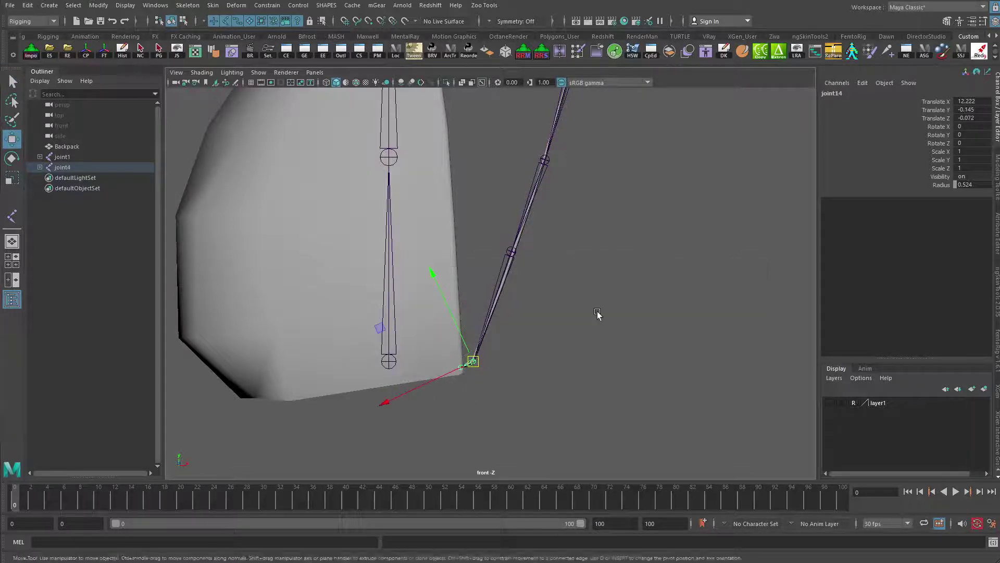
pyautogui.press('space')
pyautogui.press('space')
pyautogui.keyDown('alt'); pyautogui.moveTo(688, 156); pyautogui.dragTo(492, 297); pyautogui.keyUp('alt')
pyautogui.keyDown('alt'); pyautogui.moveTo(492, 297); pyautogui.dragTo(751, 265, button='right'); pyautogui.keyUp('alt')
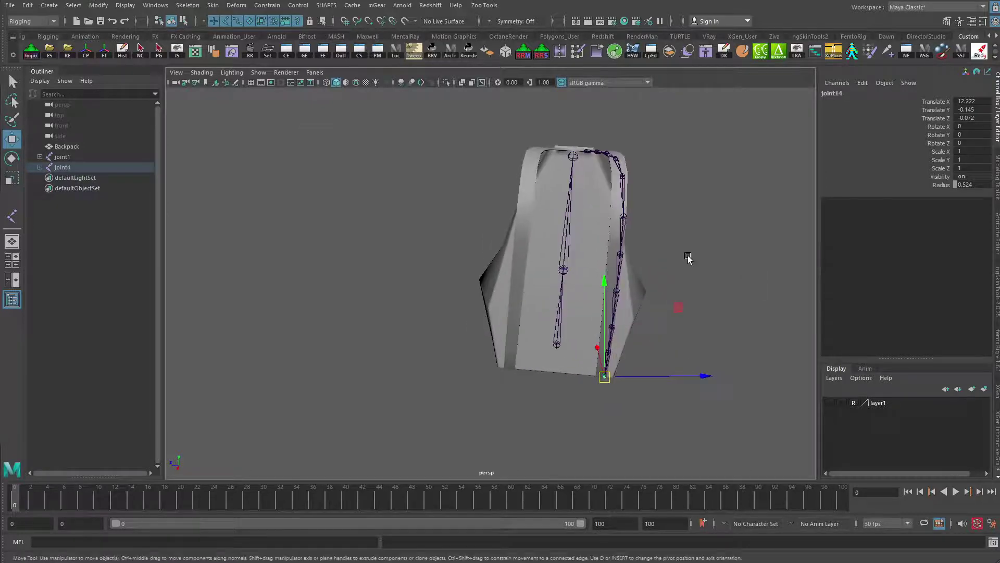
# Try to shift the joint at the strap's outermost bend (joint9) sideways across the strap
pyautogui.keyDown('alt'); pyautogui.moveTo(690, 259); pyautogui.dragTo(681, 241); pyautogui.keyUp('alt')
pyautogui.click(625, 192)
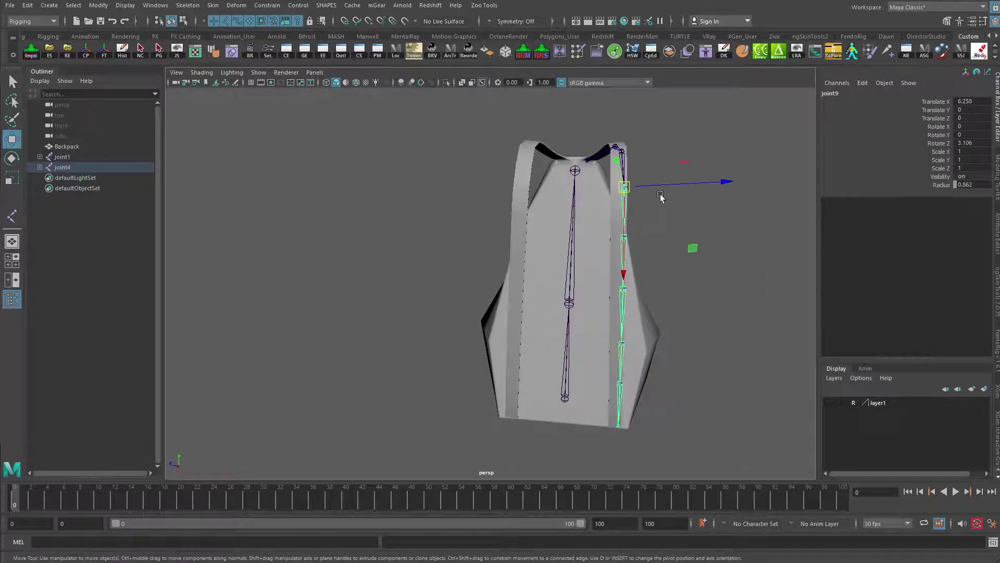
pyautogui.keyDown('alt'); pyautogui.moveTo(634, 217); pyautogui.dragTo(603, 231); pyautogui.keyUp('alt')
pyautogui.press('w')
pyautogui.moveTo(567, 181); pyautogui.dragTo(560, 180)
pyautogui.keyDown('alt'); pyautogui.moveTo(670, 235); pyautogui.dragTo(622, 261); pyautogui.keyUp('alt')
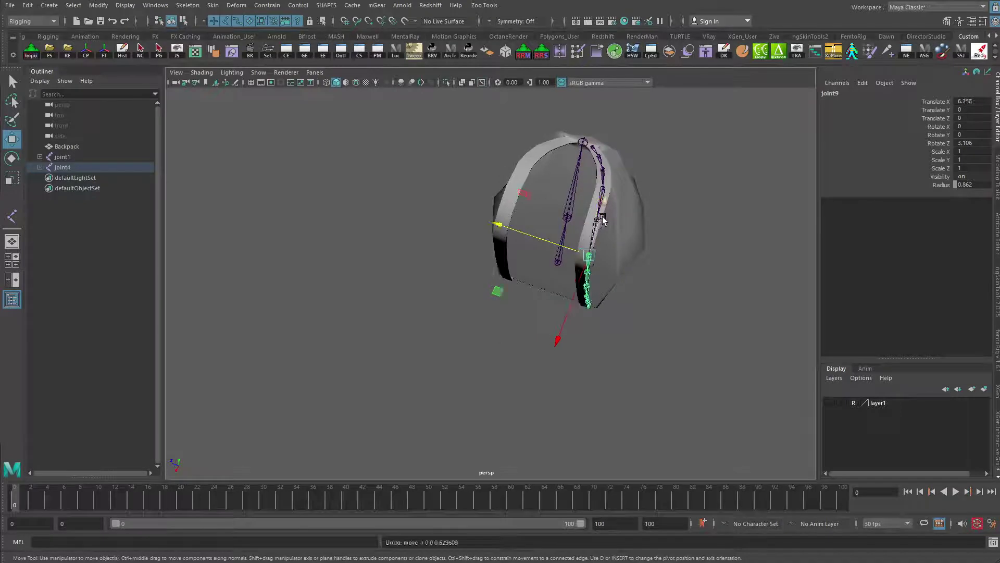
# Shift the outermost bend joint (joint9) sideways towards the strap's centre, to Translate 6.225, 0.001, 0.337
pyautogui.click(599, 221)
pyautogui.moveTo(577, 213); pyautogui.dragTo(613, 248)
pyautogui.press('q')
pyautogui.click(610, 239)
pyautogui.press('w')
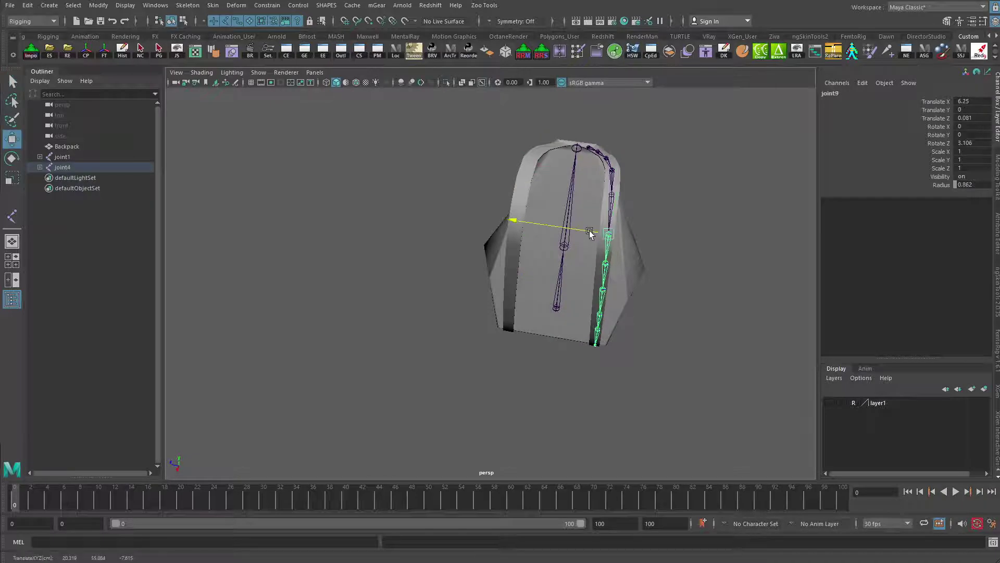
pyautogui.keyDown('alt'); pyautogui.moveTo(588, 238); pyautogui.dragTo(657, 218); pyautogui.keyUp('alt')
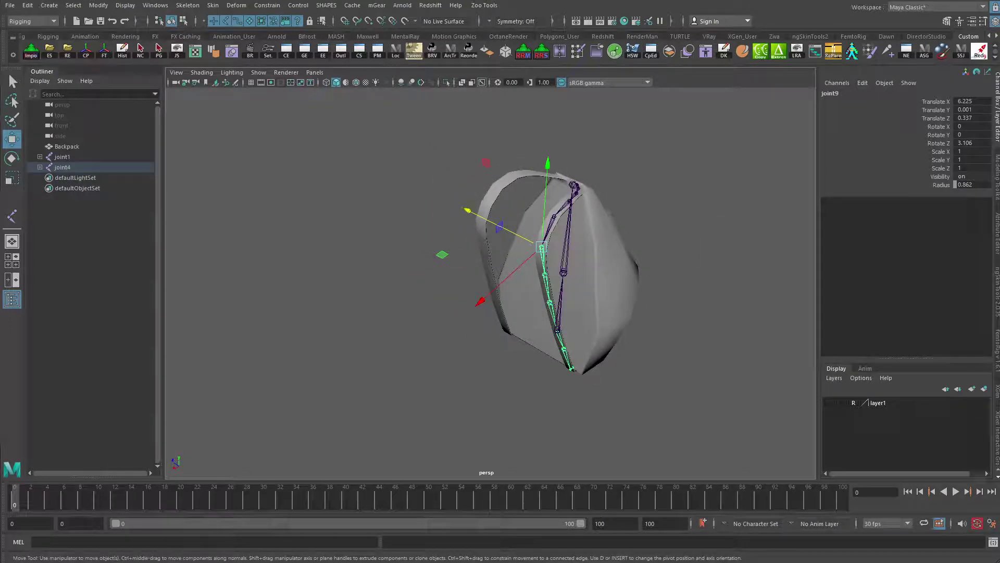
pyautogui.hotkey('ctrl', 'z')
# Freeze the transformations of the strap chain from its root joint (joint4)
pyautogui.keyDown('alt'); pyautogui.moveTo(307, 164); pyautogui.dragTo(632, 207, button='right'); pyautogui.keyUp('alt')
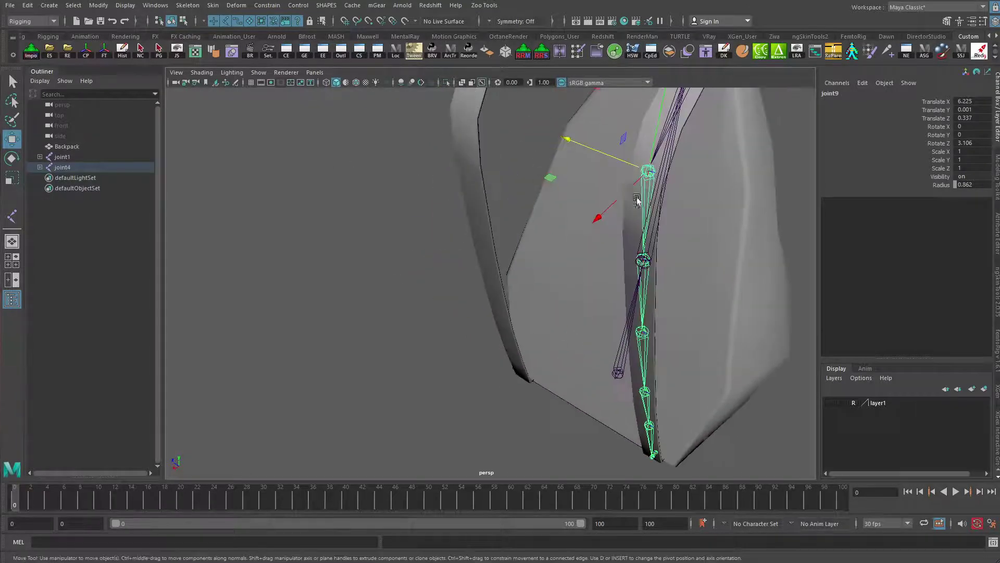
pyautogui.keyDown('alt'); pyautogui.moveTo(632, 207); pyautogui.dragTo(438, 335, button='middle'); pyautogui.keyUp('alt')
pyautogui.keyDown('alt'); pyautogui.moveTo(482, 253); pyautogui.dragTo(499, 263); pyautogui.keyUp('alt')
pyautogui.keyDown('alt'); pyautogui.moveTo(572, 173); pyautogui.dragTo(557, 166); pyautogui.keyUp('alt')
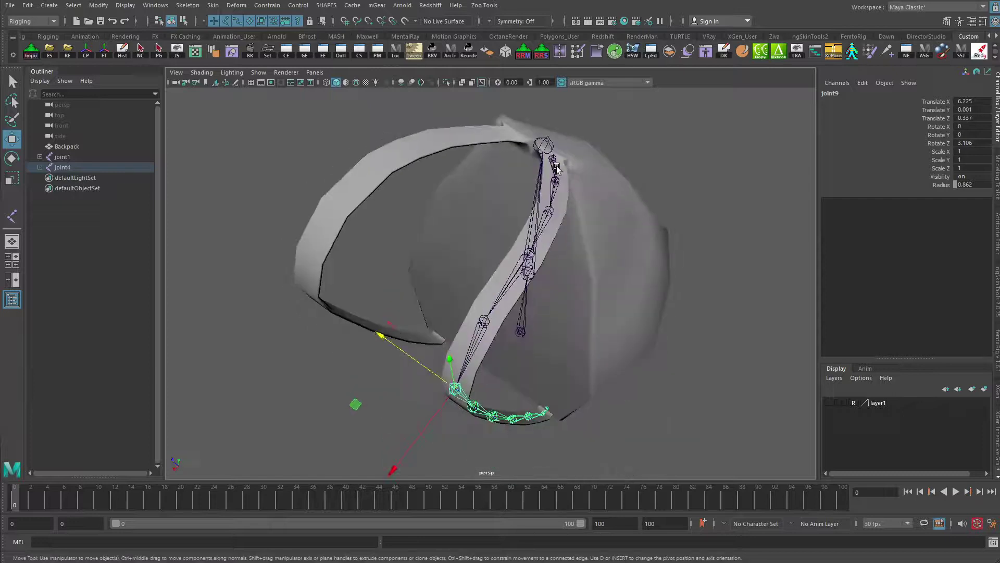
pyautogui.click(556, 166)
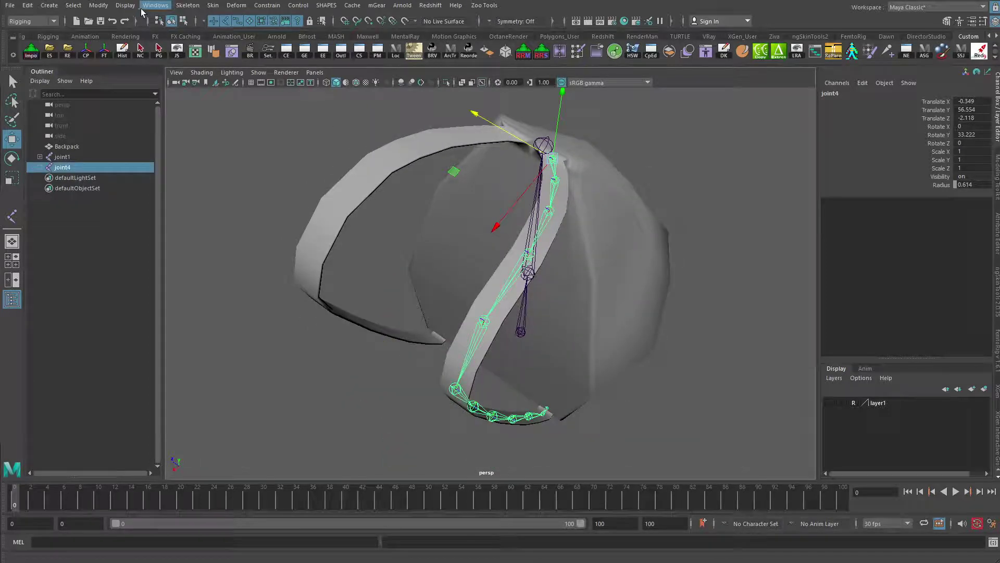
pyautogui.click(105, 7)
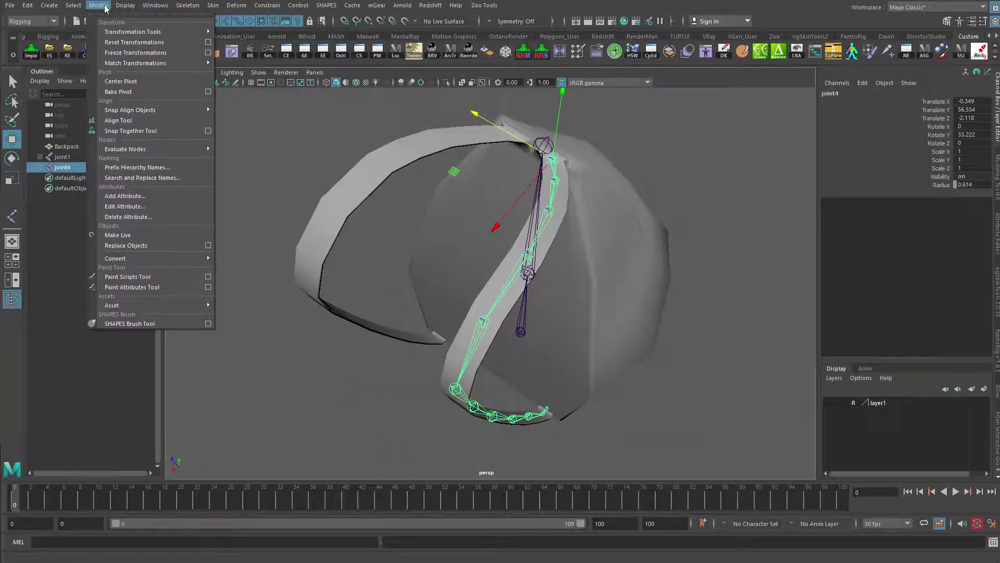
pyautogui.click(135, 50)
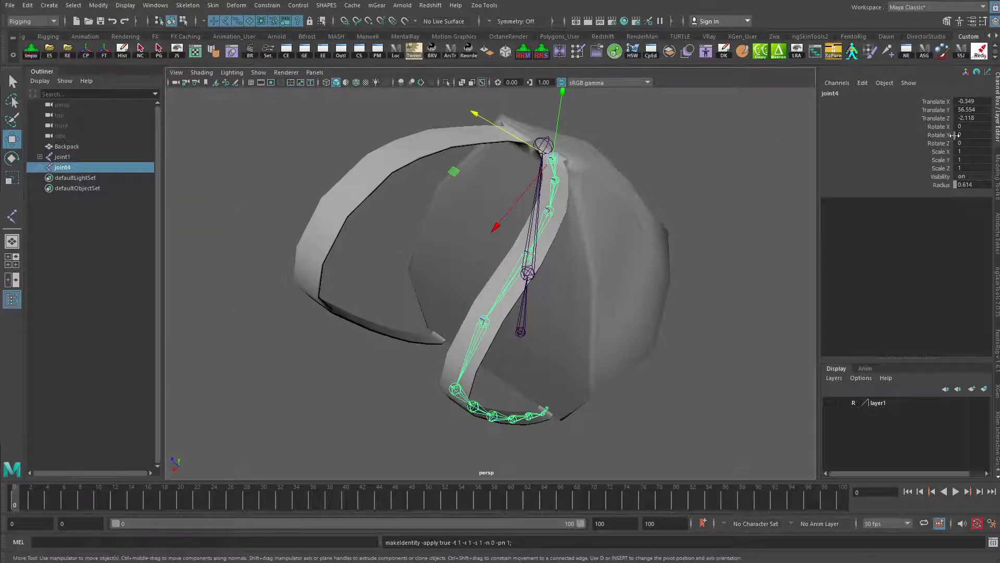
# Review the Freeze Transformations options for translate, rotate, scale and joint orient, leaving them unchanged
pyautogui.click(99, 5)
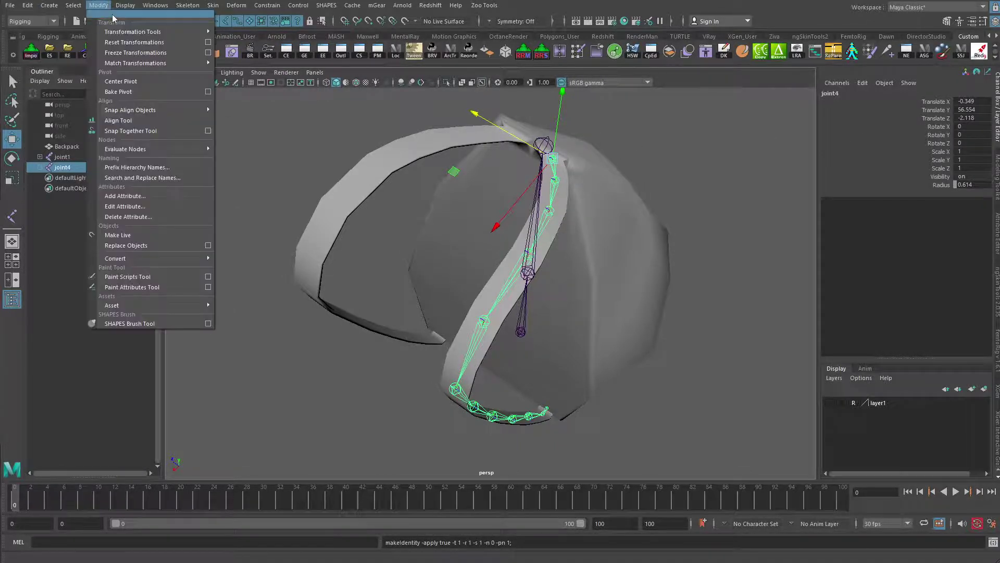
pyautogui.click(207, 52)
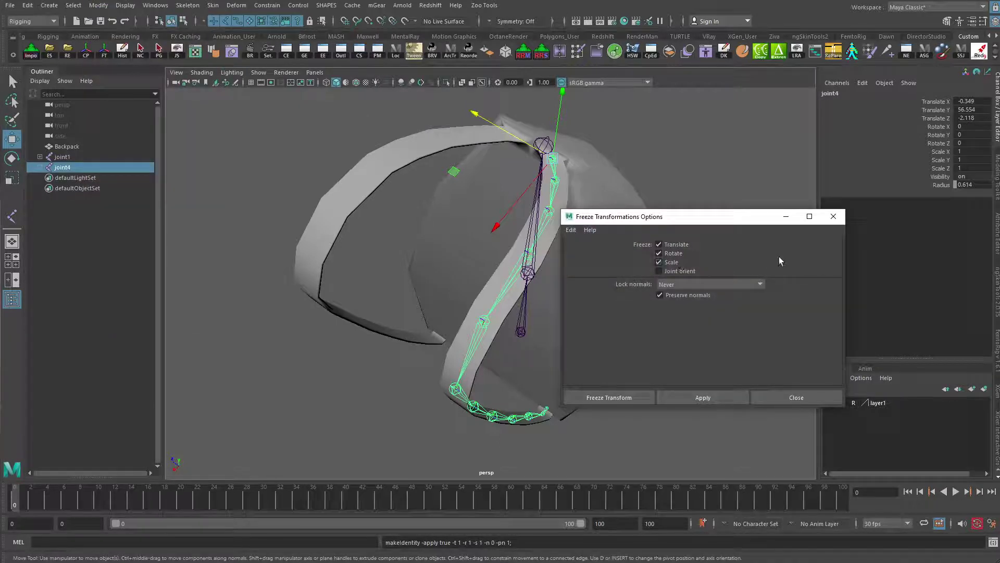
pyautogui.click(834, 216)
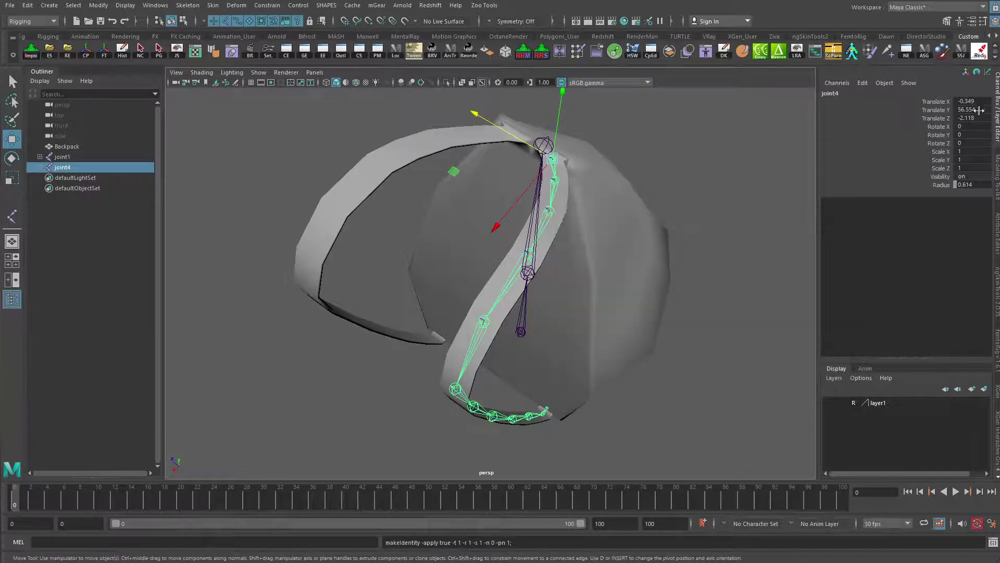
# Examine the translate and rotate values of each strap joint in turn, from joint5 down to the end joint (joint15)
pyautogui.click(555, 182)
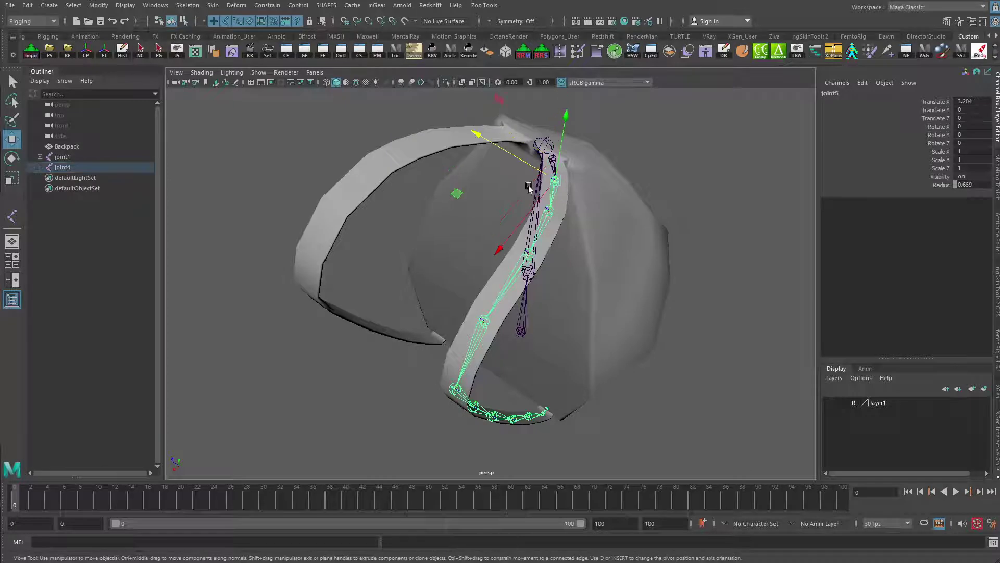
pyautogui.click(104, 54)
pyautogui.click(547, 221)
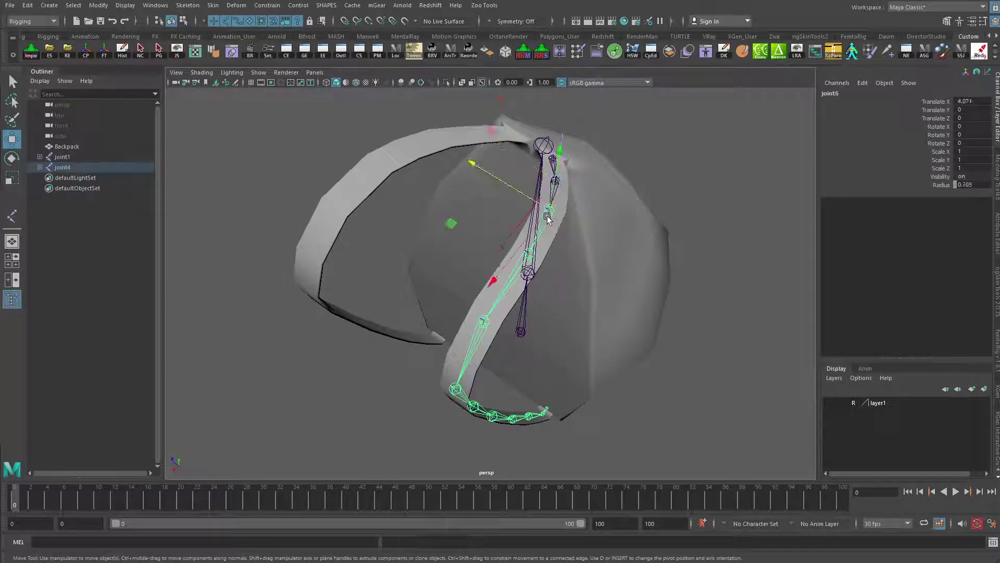
pyautogui.click(528, 253)
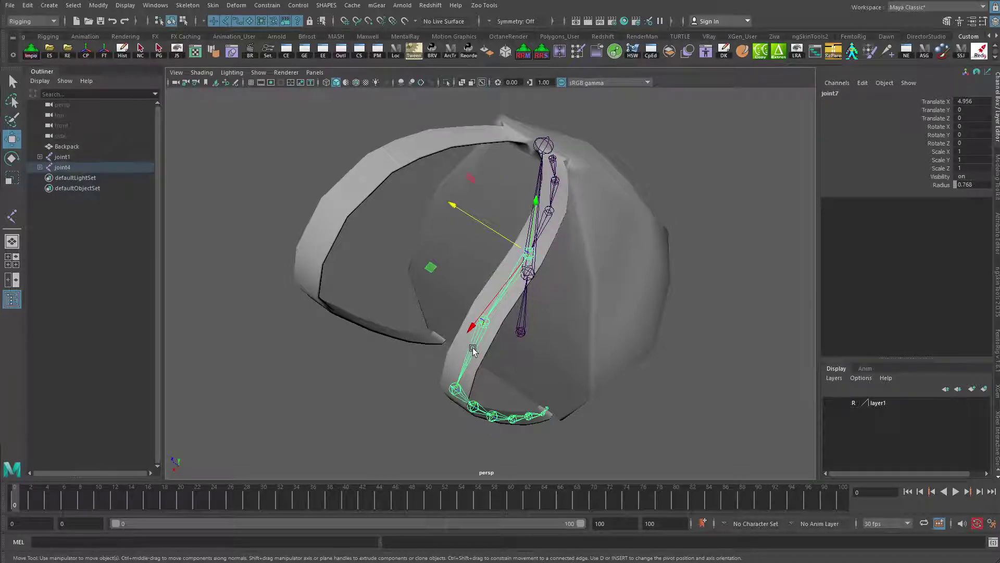
pyautogui.click(483, 321)
pyautogui.click(455, 388)
pyautogui.click(479, 413)
pyautogui.click(501, 418)
pyautogui.click(527, 417)
pyautogui.click(545, 412)
pyautogui.keyDown('alt'); pyautogui.moveTo(526, 397); pyautogui.dragTo(515, 313); pyautogui.keyUp('alt')
pyautogui.keyDown('alt'); pyautogui.moveTo(515, 312); pyautogui.dragTo(558, 94, button='middle'); pyautogui.keyUp('alt')
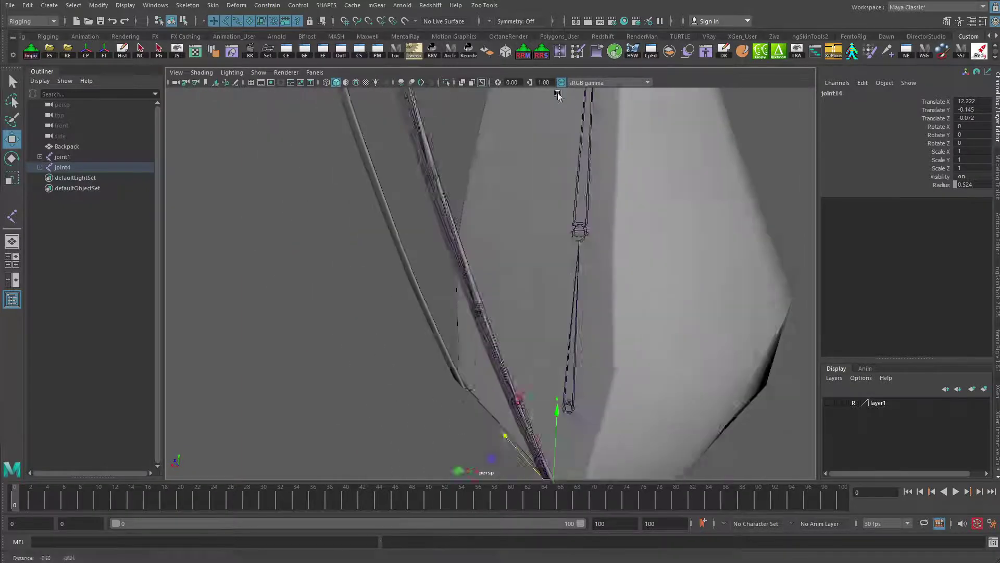
pyautogui.press('q')
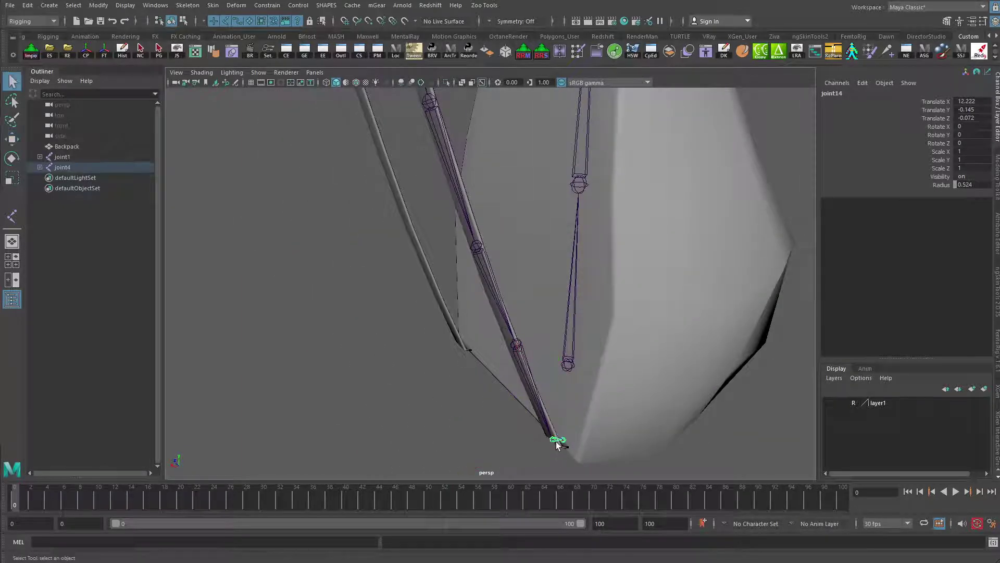
pyautogui.click(562, 441)
# Parent the strap chain's root joint (joint4) to the top joint of the bag body chain
pyautogui.keyDown('alt'); pyautogui.moveTo(695, 307); pyautogui.dragTo(424, 257, button='right'); pyautogui.keyUp('alt')
pyautogui.keyDown('alt'); pyautogui.moveTo(424, 257); pyautogui.dragTo(572, 182); pyautogui.keyUp('alt')
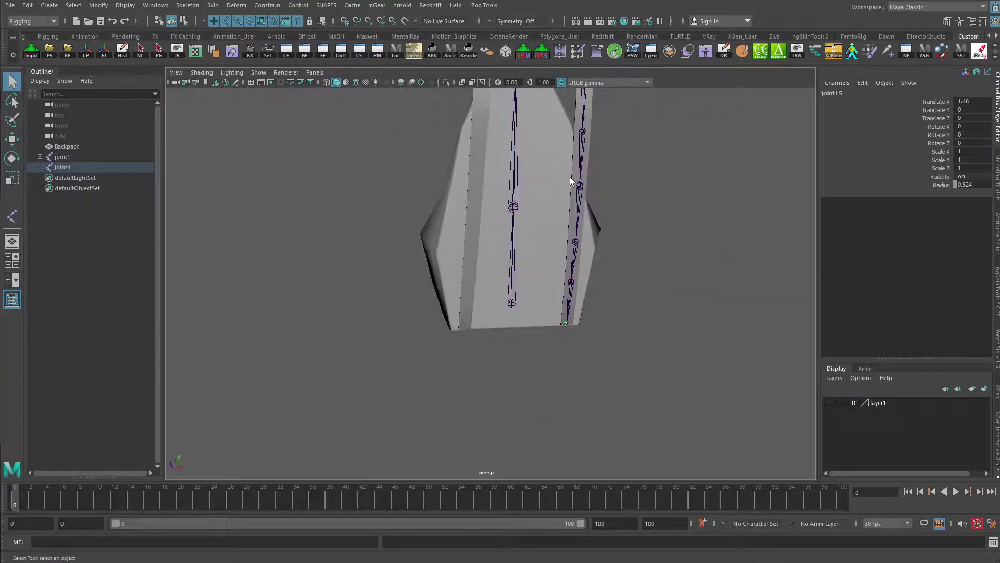
pyautogui.keyDown('alt'); pyautogui.moveTo(571, 182); pyautogui.dragTo(521, 285, button='middle'); pyautogui.keyUp('alt')
pyautogui.keyDown('alt'); pyautogui.moveTo(443, 213); pyautogui.dragTo(431, 292); pyautogui.keyUp('alt')
pyautogui.keyDown('alt'); pyautogui.moveTo(431, 209); pyautogui.dragTo(614, 152, button='right'); pyautogui.keyUp('alt')
pyautogui.keyDown('alt'); pyautogui.moveTo(407, 172); pyautogui.dragTo(400, 321); pyautogui.keyUp('alt')
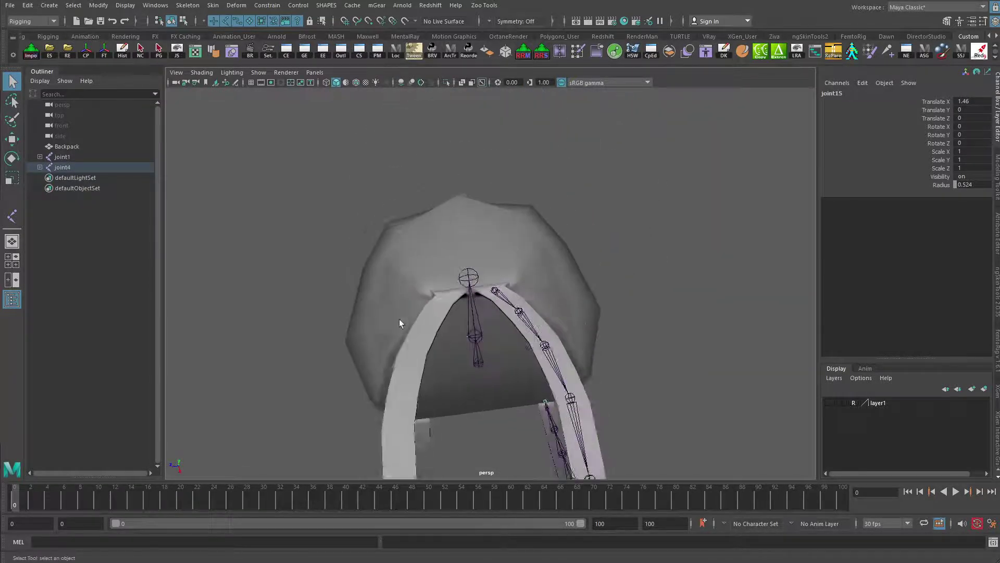
pyautogui.keyDown('alt'); pyautogui.moveTo(399, 322); pyautogui.dragTo(498, 290, button='right'); pyautogui.keyUp('alt')
pyautogui.click(498, 295)
pyautogui.keyDown('shift'); pyautogui.click(454, 279); pyautogui.keyUp('shift')
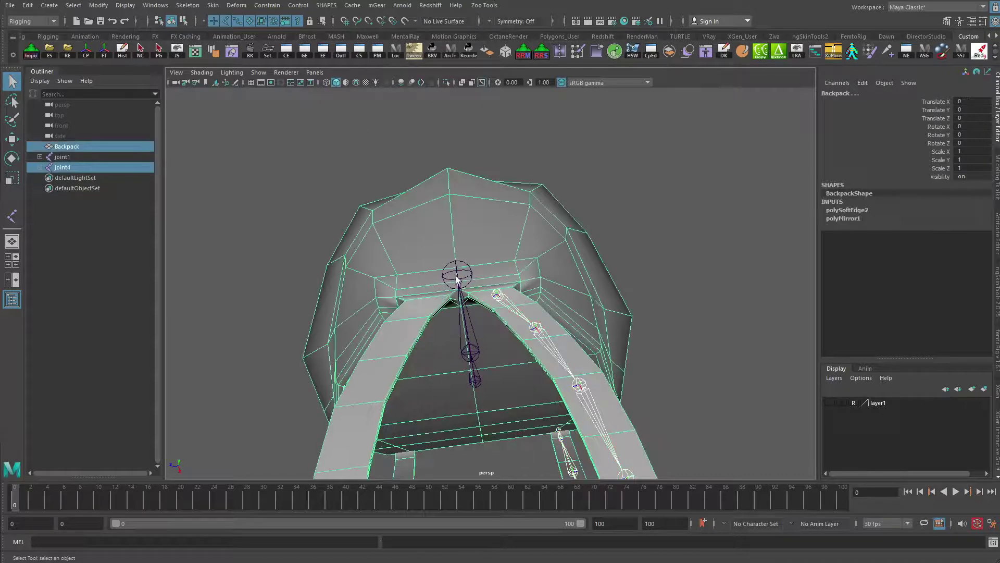
pyautogui.hotkey('ctrl', 'z')
pyautogui.keyDown('shift'); pyautogui.click(454, 275); pyautogui.keyUp('shift')
pyautogui.press('p')
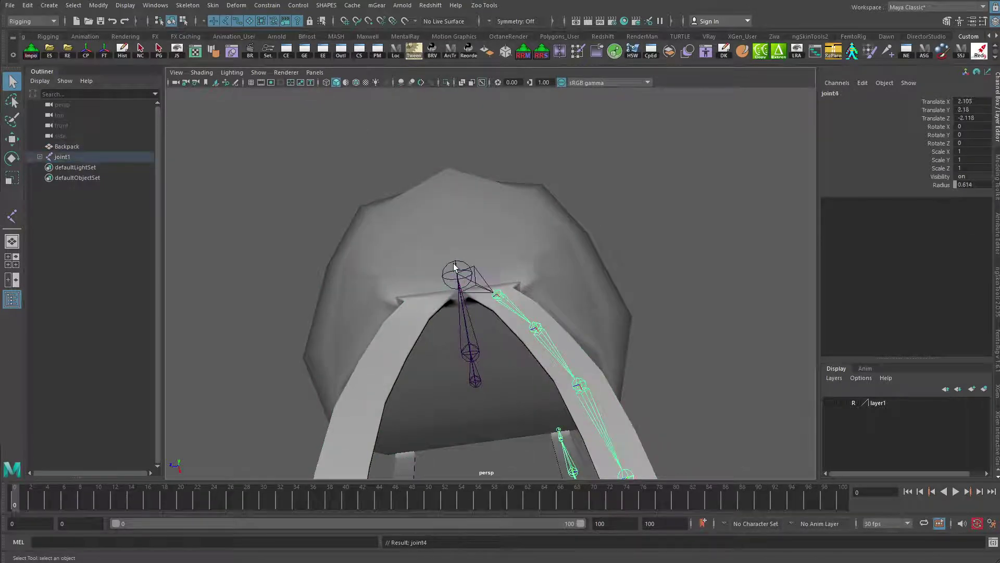
pyautogui.keyDown('alt'); pyautogui.moveTo(452, 276); pyautogui.dragTo(503, 208); pyautogui.keyUp('alt')
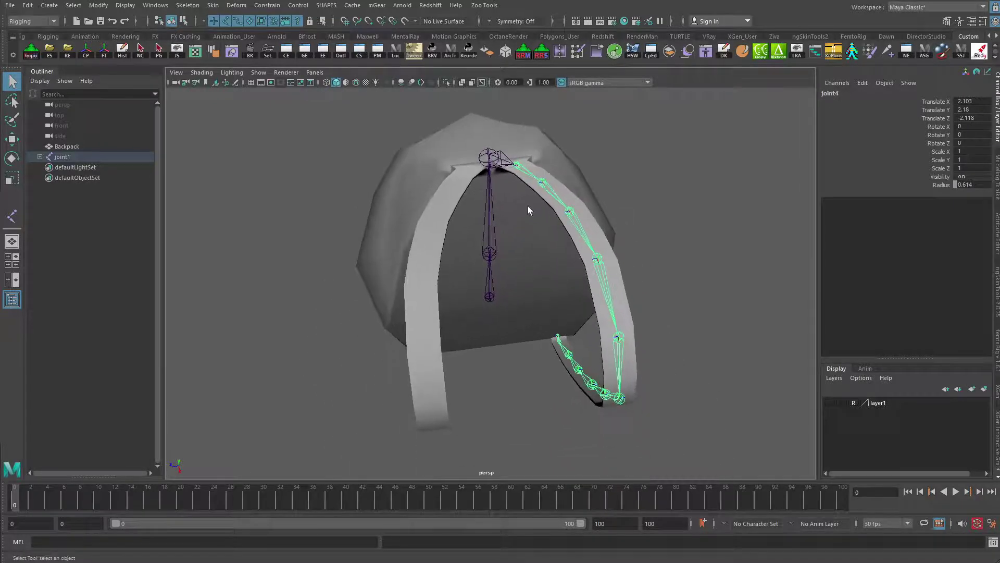
pyautogui.keyDown('alt'); pyautogui.moveTo(475, 165); pyautogui.dragTo(492, 207); pyautogui.keyUp('alt')
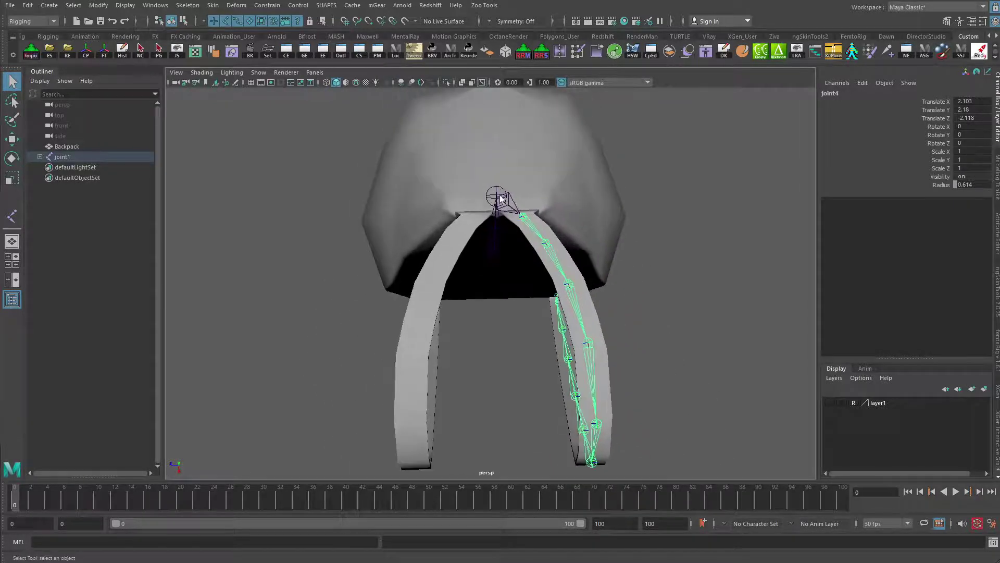
# Rename the bag body's root joint (joint1) as Bag_Bottom_JNT
pyautogui.click(494, 192)
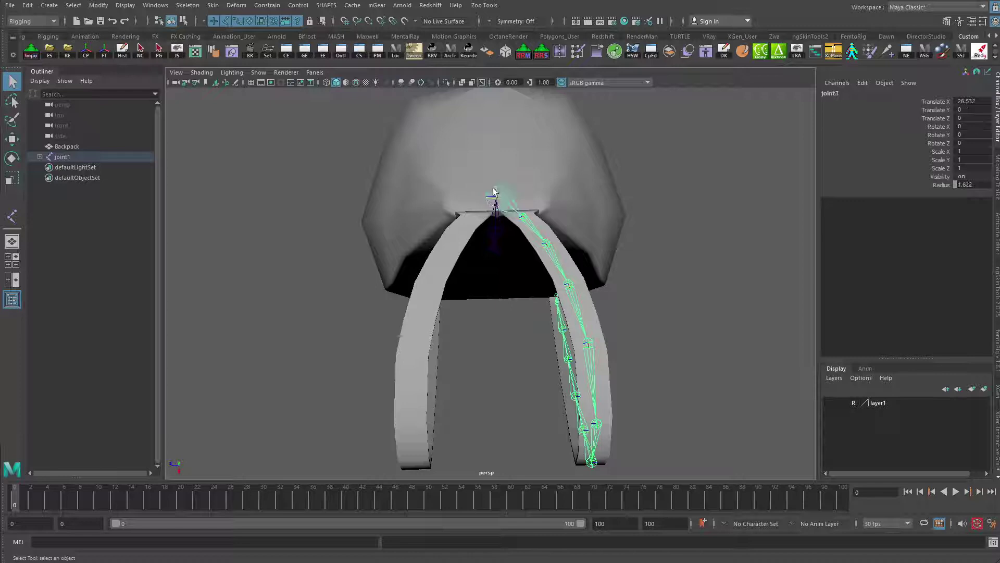
pyautogui.click(495, 255)
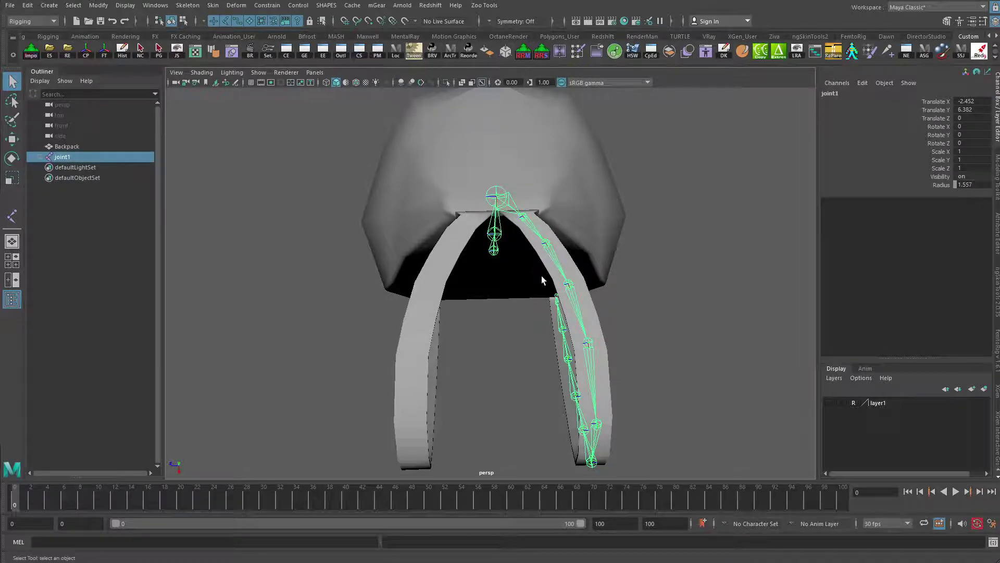
pyautogui.keyDown('alt'); pyautogui.moveTo(510, 251); pyautogui.dragTo(508, 214); pyautogui.keyUp('alt')
pyautogui.keyDown('alt'); pyautogui.moveTo(520, 333); pyautogui.dragTo(502, 214, button='middle'); pyautogui.keyUp('alt')
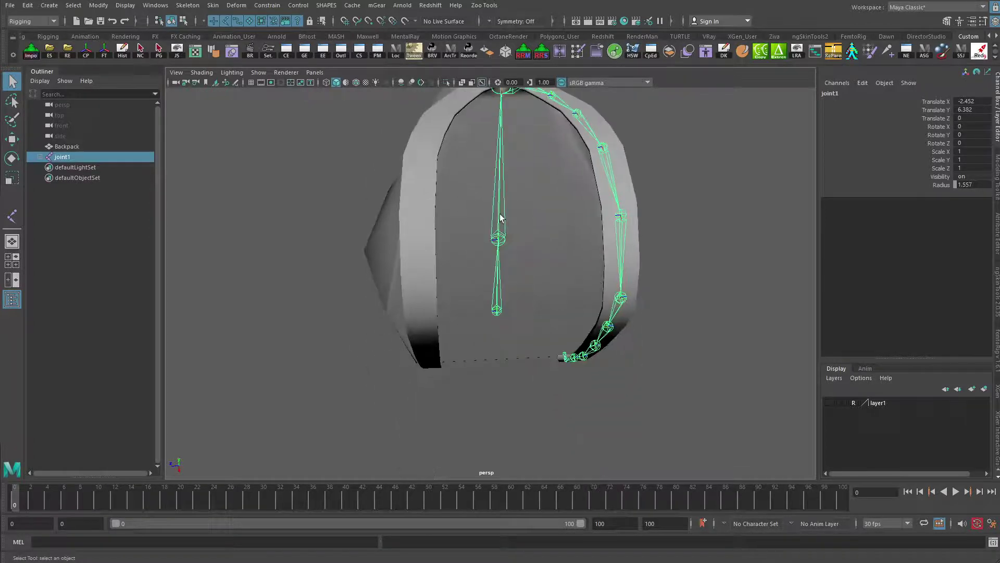
pyautogui.keyDown('alt'); pyautogui.moveTo(493, 318); pyautogui.dragTo(484, 268); pyautogui.keyUp('alt')
pyautogui.doubleClick(66, 162)
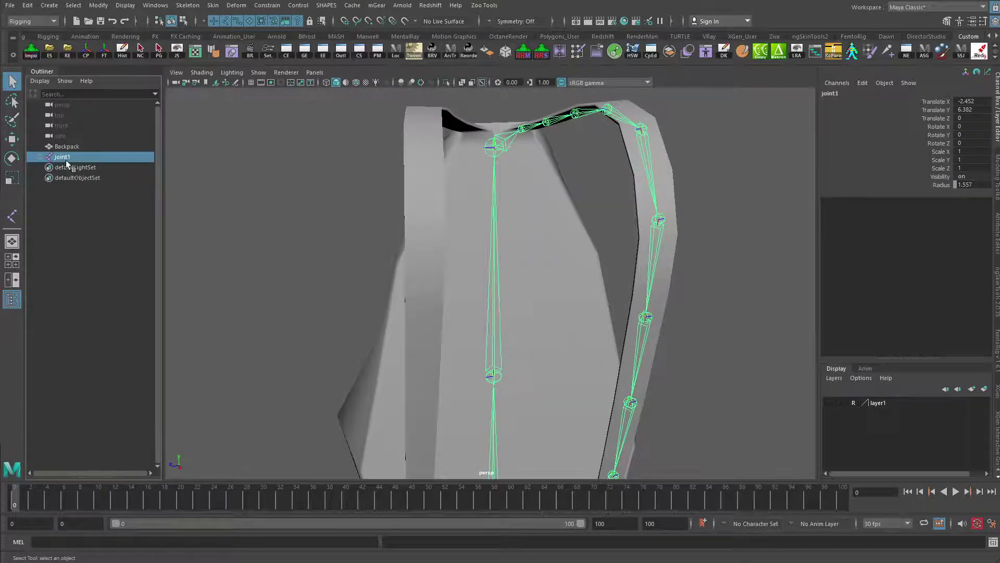
pyautogui.keyDown('alt'); pyautogui.moveTo(531, 323); pyautogui.dragTo(547, 191, button='middle'); pyautogui.keyUp('alt')
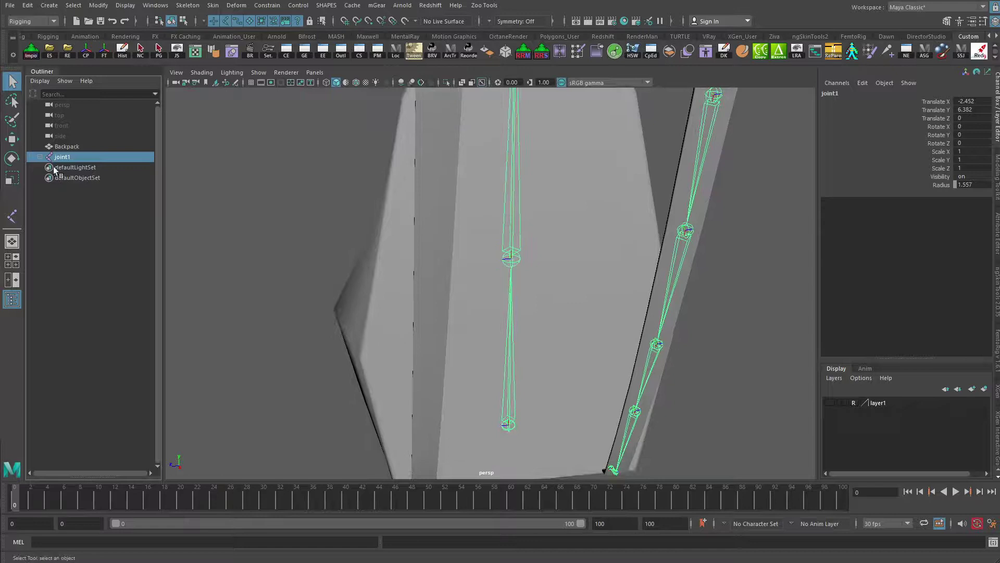
pyautogui.doubleClick(63, 156)
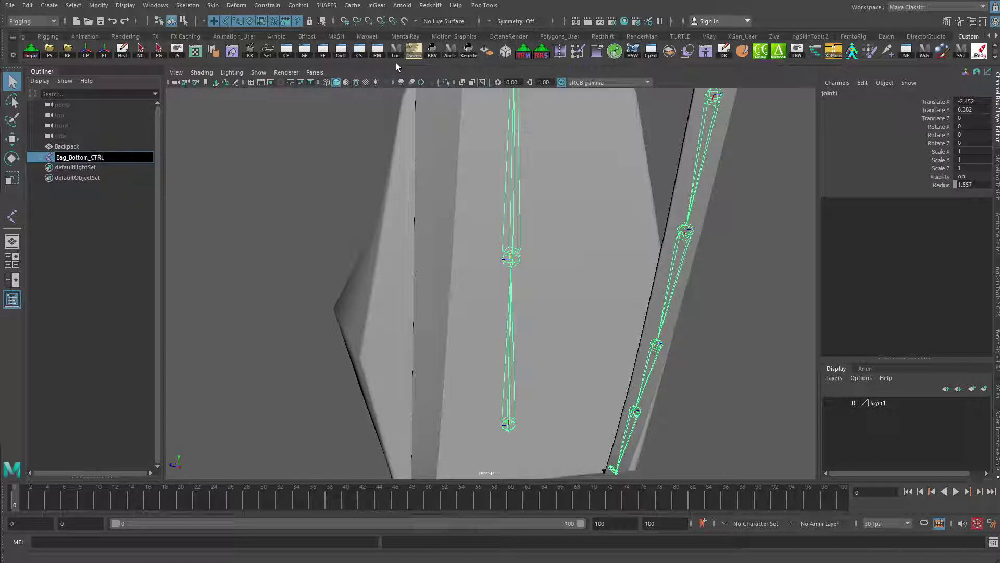
pyautogui.write('NT')
pyautogui.press('Return')
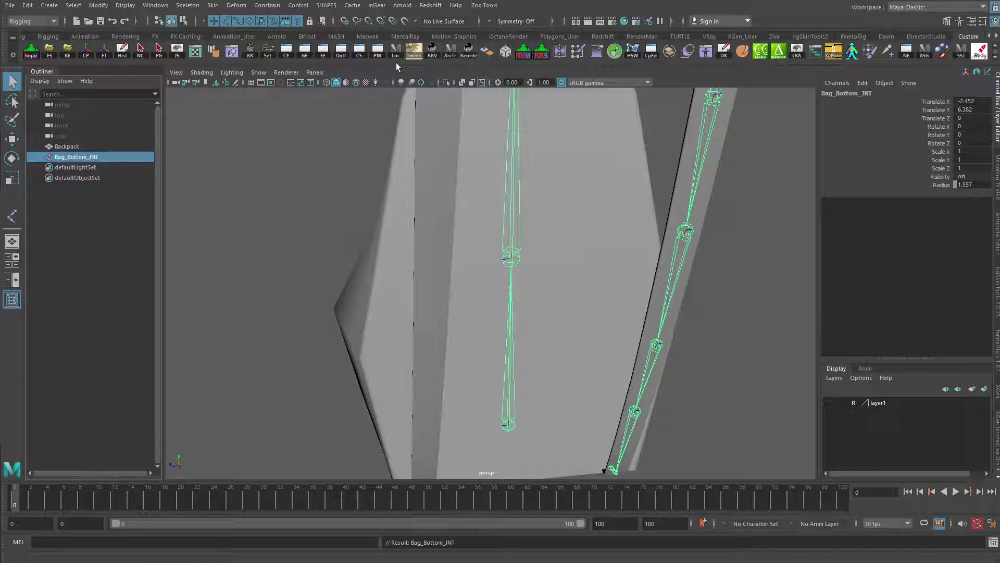
# Expand the Bag_Bottom_JNT hierarchy and rename its child joint2 as Bag_Mid_JNT
pyautogui.click(40, 156)
pyautogui.doubleClick(71, 166)
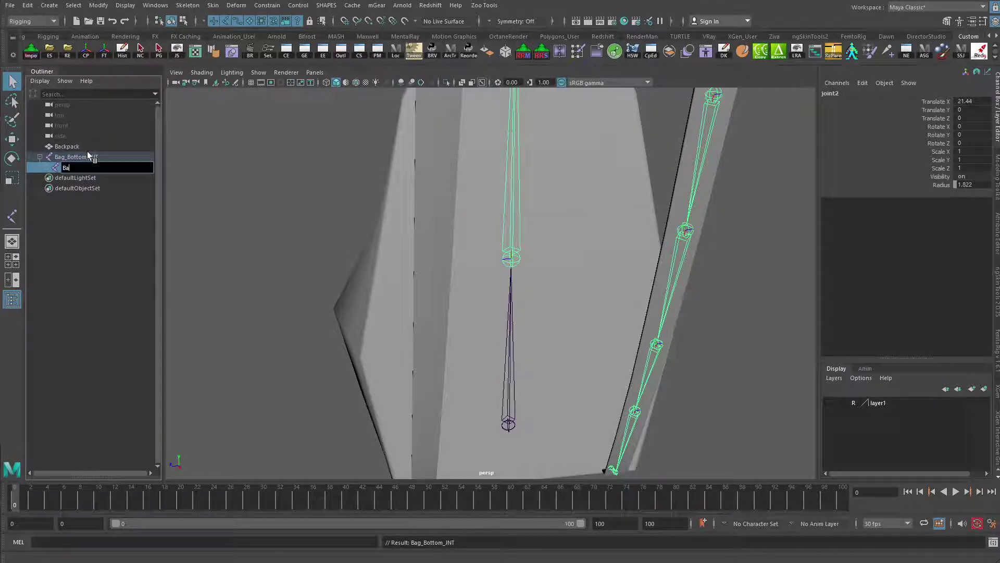
pyautogui.write('Bag_Mid_H')
pyautogui.press('Return')
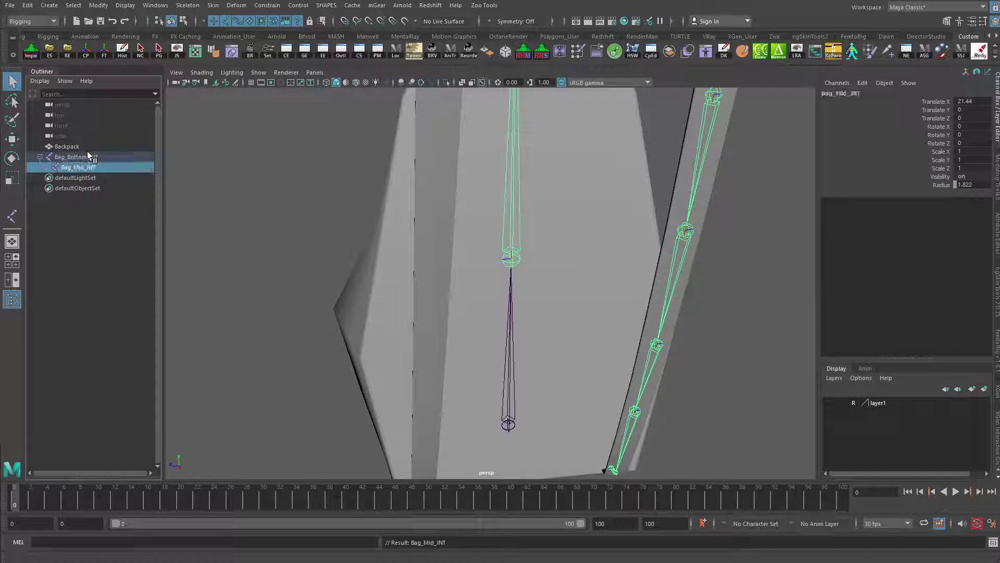
# Expand Bag_Mid_JNT and rename its child joint3 as Bag_Top_JNT
pyautogui.click(47, 167)
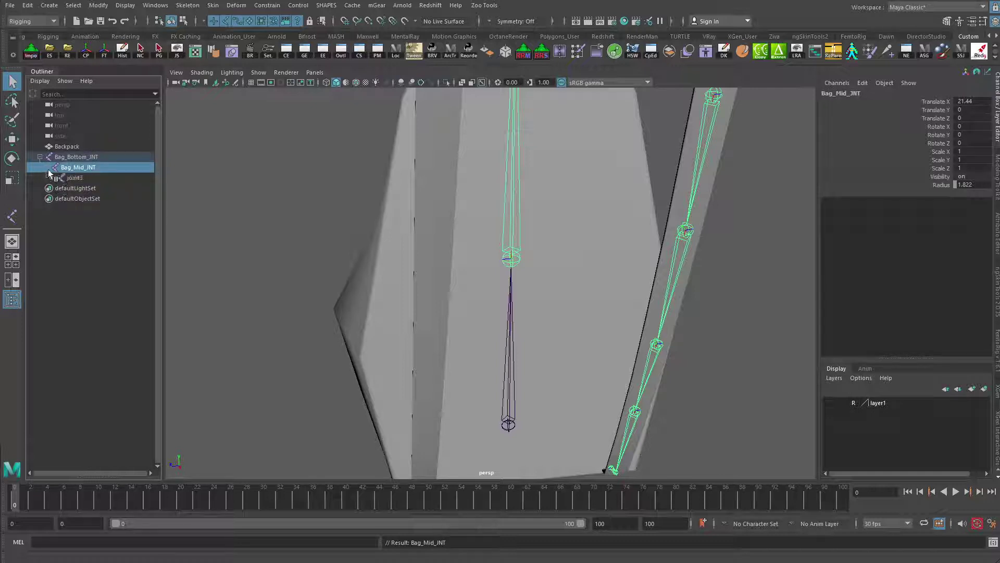
pyautogui.doubleClick(77, 177)
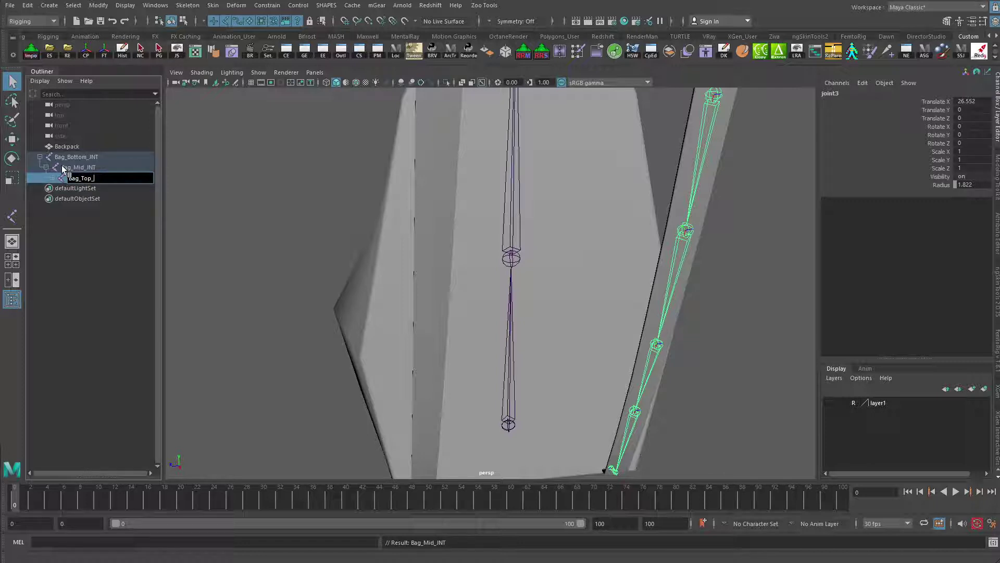
pyautogui.write('Bag_Top_JNT')
pyautogui.press('Return')
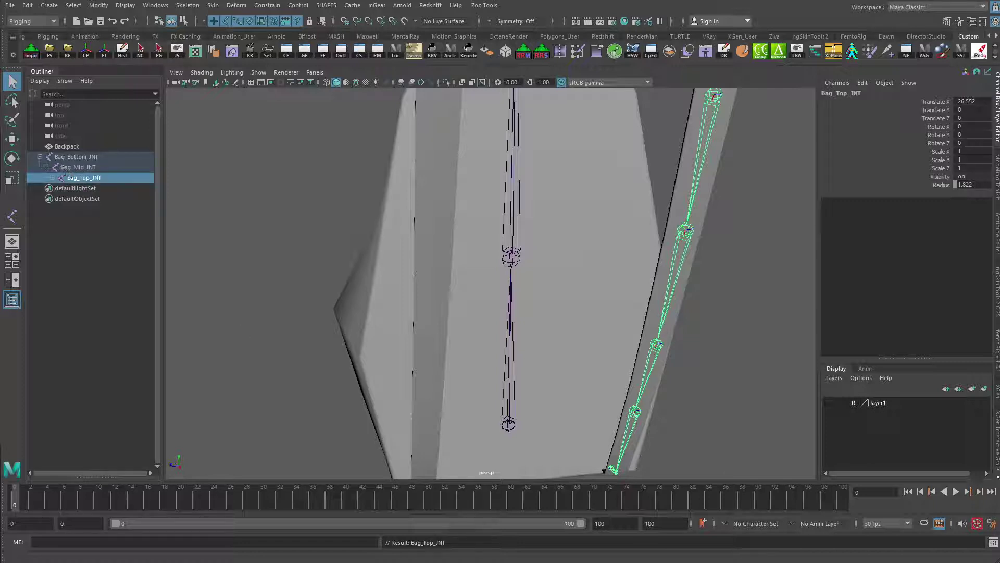
# Expand Bag_Top_JNT and rename the strap chain's root joint (joint4) as Strap_L_01
pyautogui.click(51, 180)
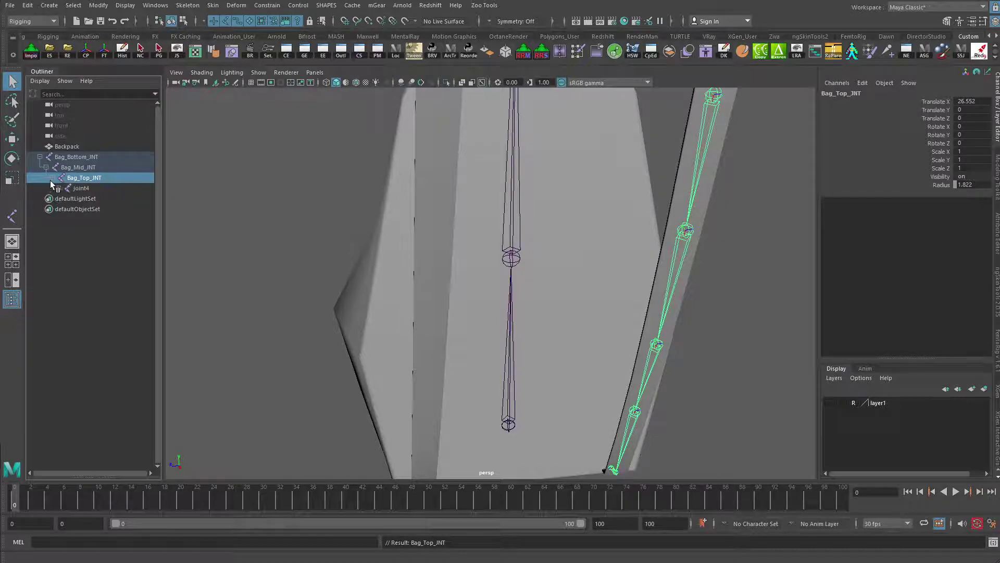
pyautogui.click(82, 188)
pyautogui.press('f')
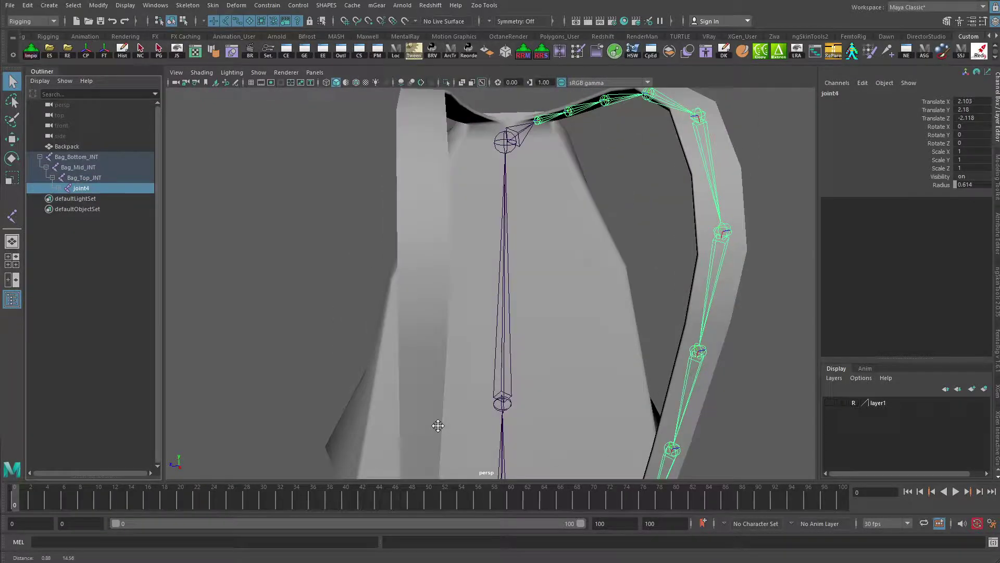
pyautogui.doubleClick(80, 191)
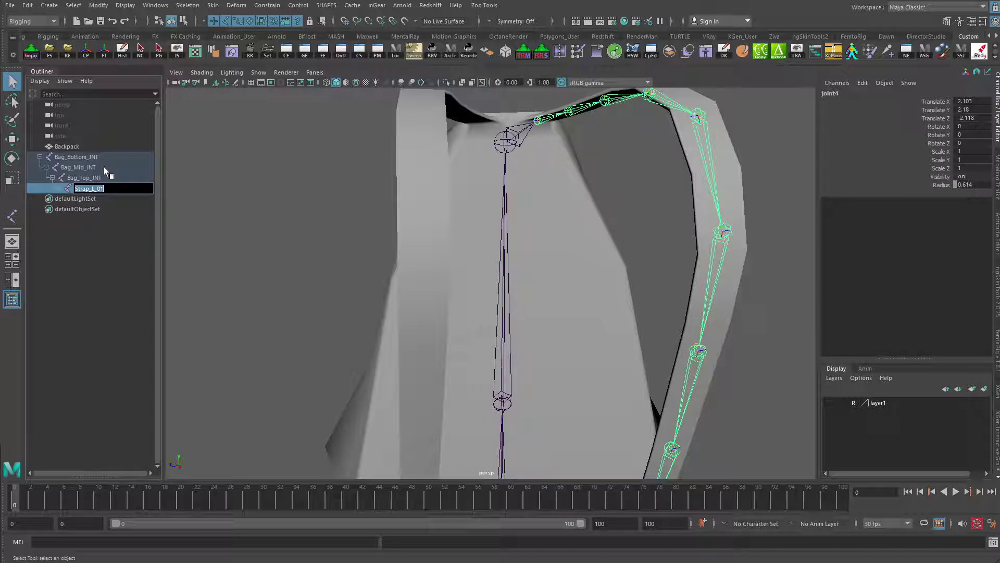
pyautogui.write('Strap_L_01')
pyautogui.press('Return')
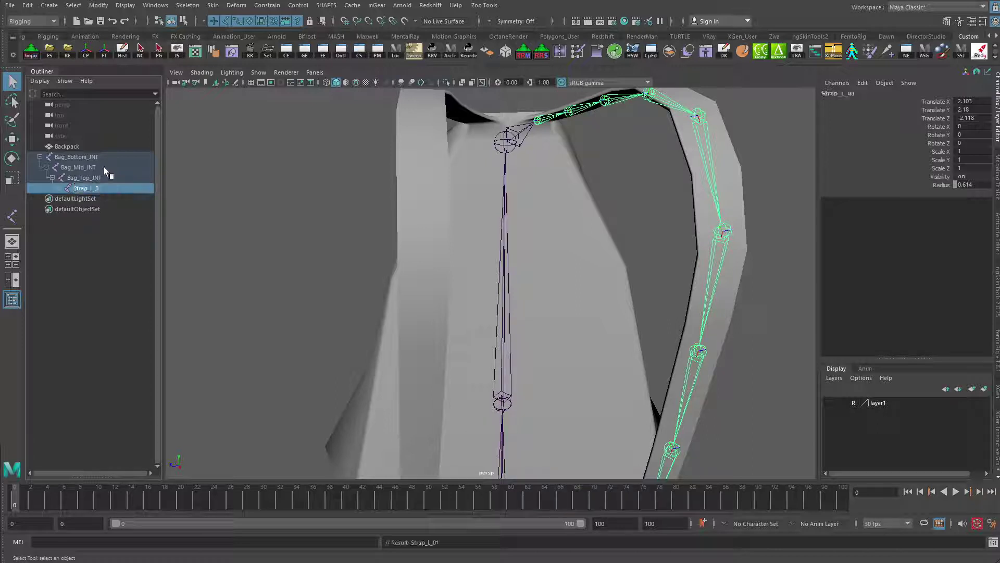
# Rename the remaining strap joints below Strap_L_01 in sequence, from Strap_L_02 down to Strap_L_12
pyautogui.click(57, 188)
pyautogui.hotkey('ctrl', 'a')
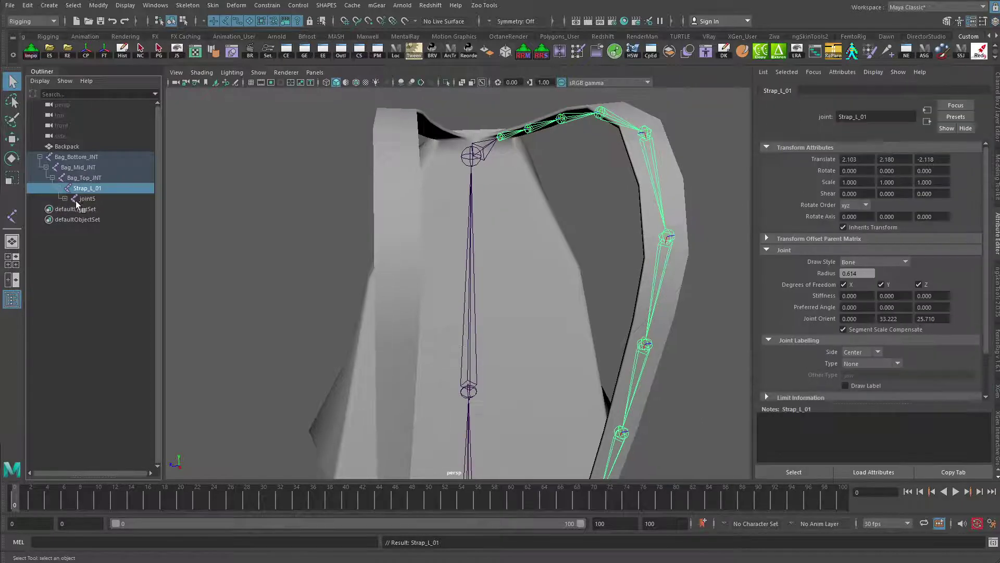
pyautogui.click(82, 199)
pyautogui.doubleClick(82, 199)
pyautogui.write('Strap_L_01')
pyautogui.press('BackSpace')
pyautogui.write('2')
pyautogui.press('Return')
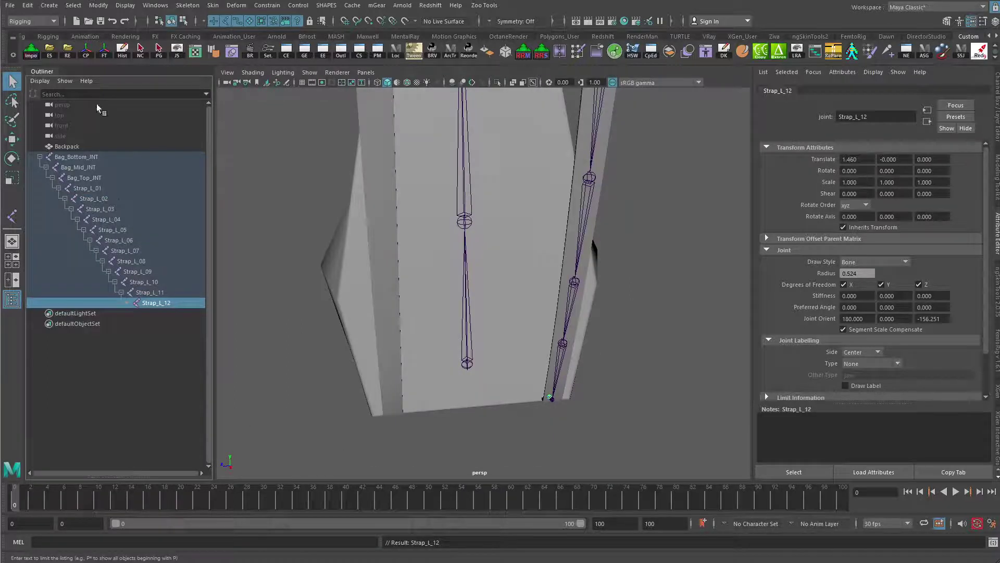
# Set up Mirror Joints across XY with the Behavior function, replacing _L_ with _R_ in the duplicated joint names
pyautogui.moveTo(470, 240)
pyautogui.keyDown('alt'); pyautogui.mouseDown()
pyautogui.moveTo(508, 334)
pyautogui.moveTo(474, 185)
pyautogui.moveTo(482, 259)
pyautogui.moveTo(475, 230)
pyautogui.mouseUp(); pyautogui.keyUp('alt')
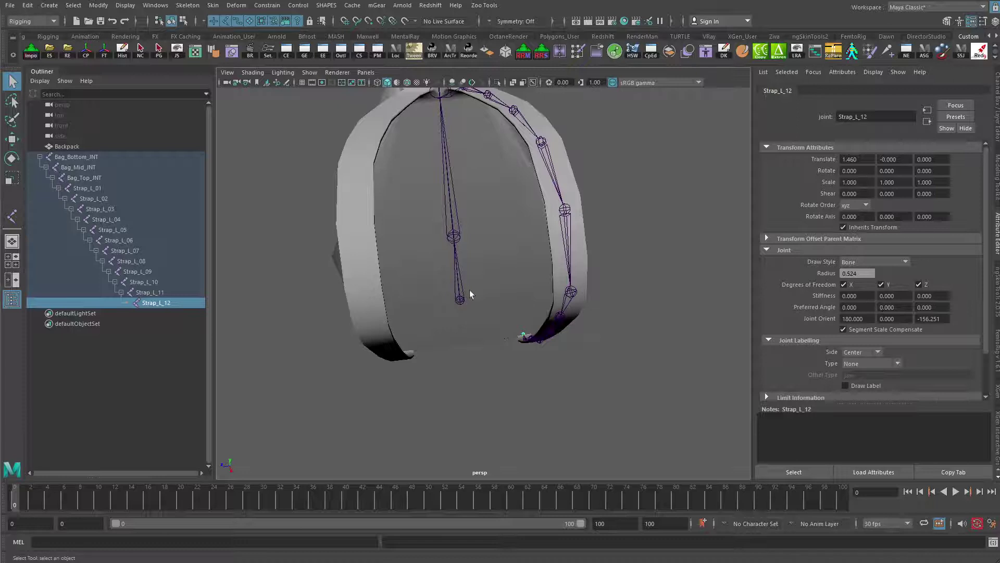
pyautogui.click(462, 299)
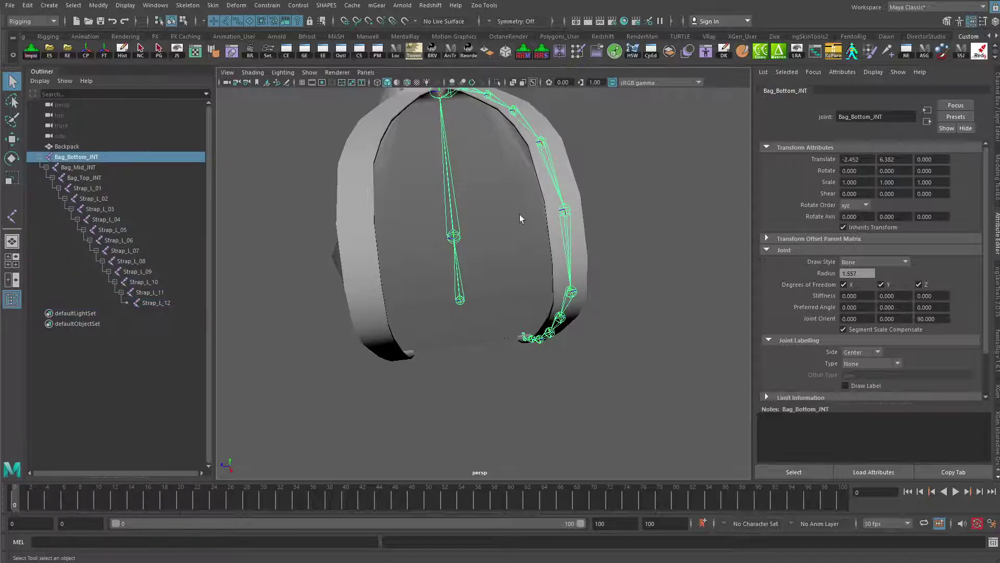
pyautogui.scroll(-3, 520, 218)
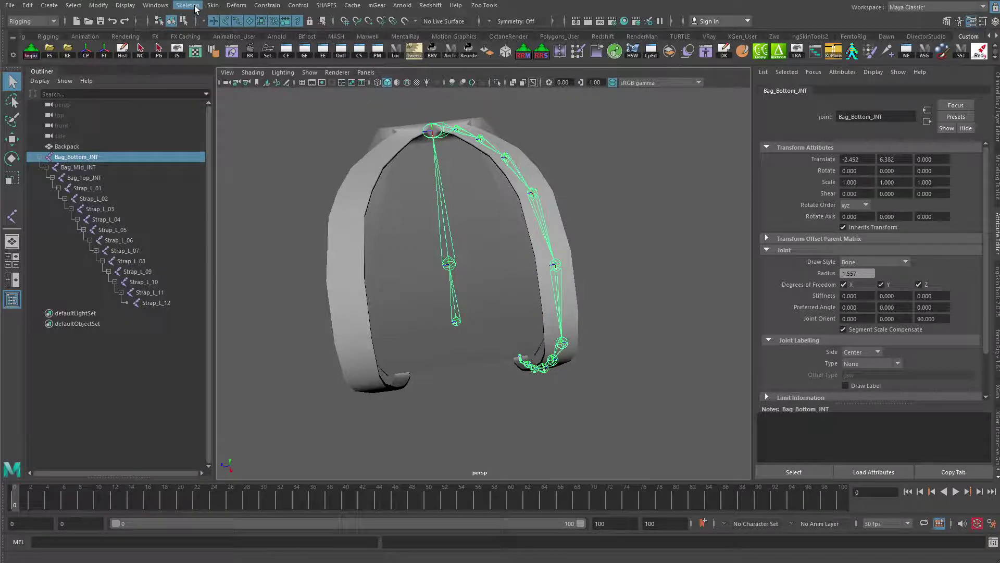
pyautogui.click(195, 6)
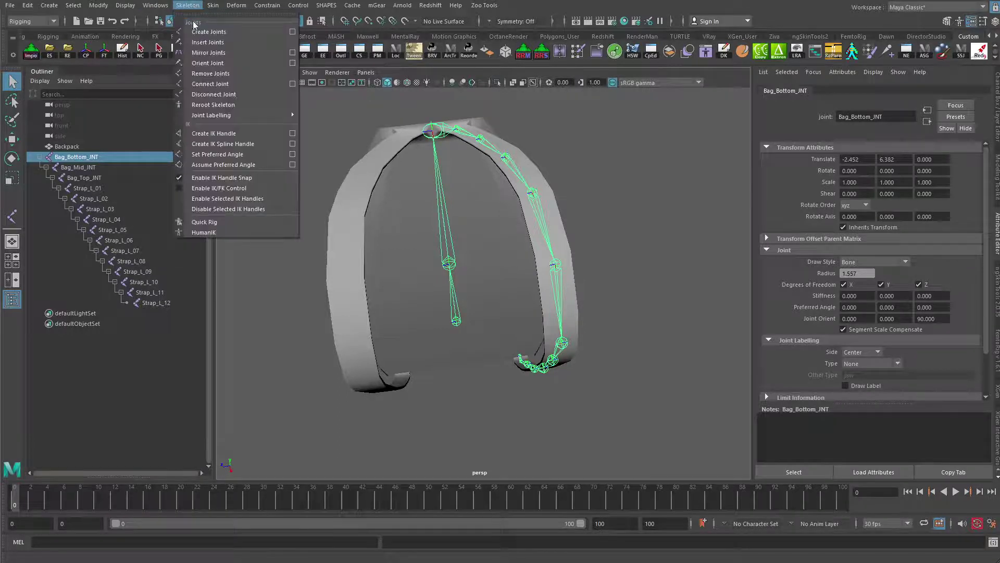
pyautogui.click(293, 53)
pyautogui.moveTo(421, 310)
pyautogui.keyDown('alt'); pyautogui.mouseDown()
pyautogui.moveTo(404, 351)
pyautogui.moveTo(402, 283)
pyautogui.moveTo(390, 354)
pyautogui.moveTo(414, 331)
pyautogui.moveTo(522, 297)
pyautogui.moveTo(440, 339)
pyautogui.moveTo(418, 325)
pyautogui.mouseUp(); pyautogui.keyUp('alt')
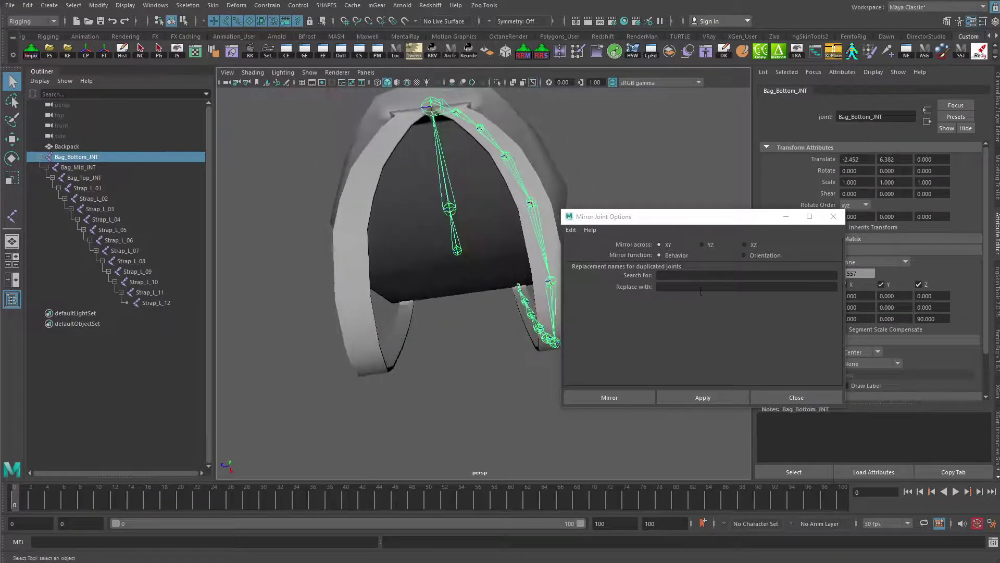
pyautogui.click(693, 247)
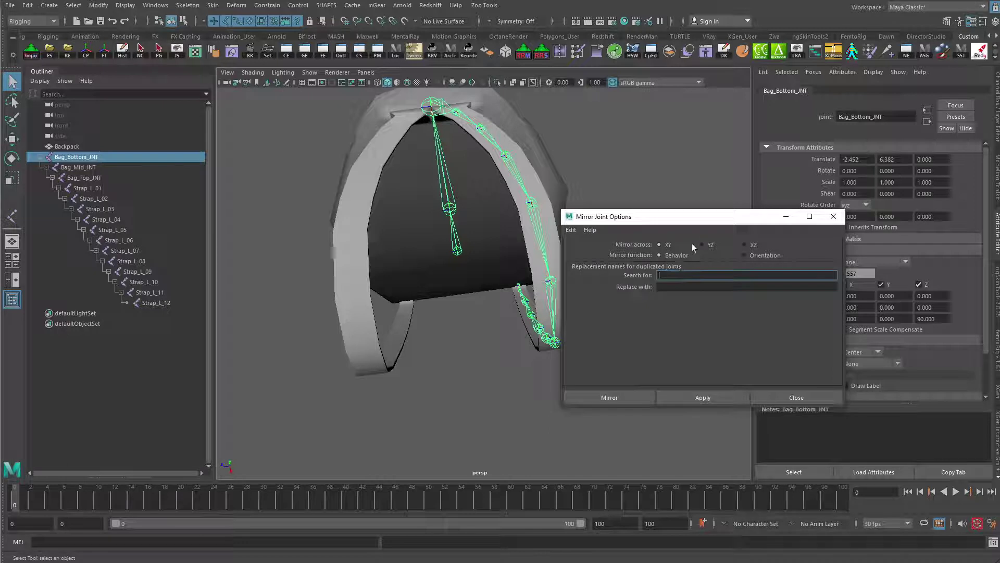
pyautogui.write('_L_')
pyautogui.press('Tab')
pyautogui.write('_R_')
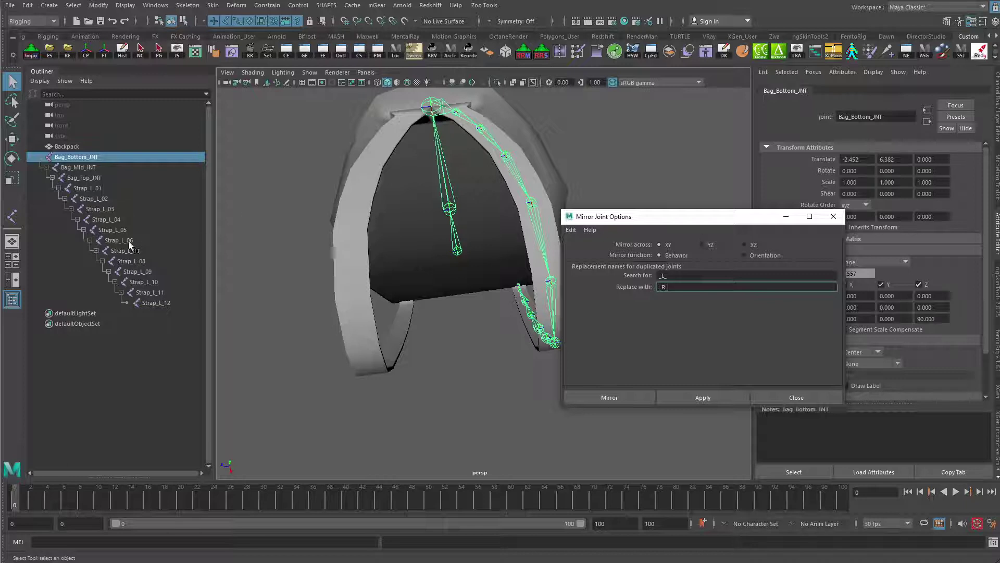
# Try mirroring the whole hierarchy from Bag_Bottom_JNT, inspect the duplicated chain and delete it
pyautogui.click(696, 395)
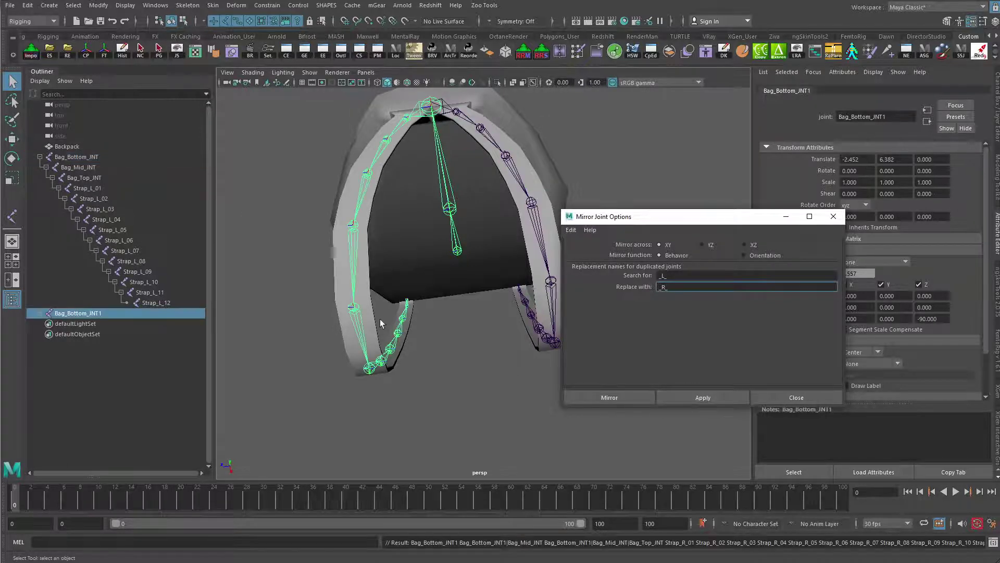
pyautogui.click(42, 313)
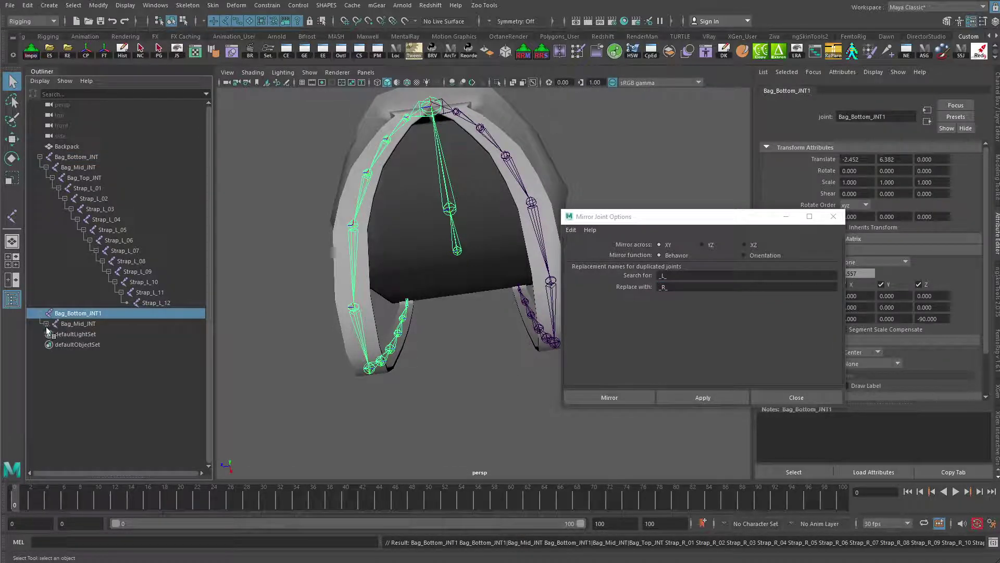
pyautogui.hotkey('ctrl', 'z')
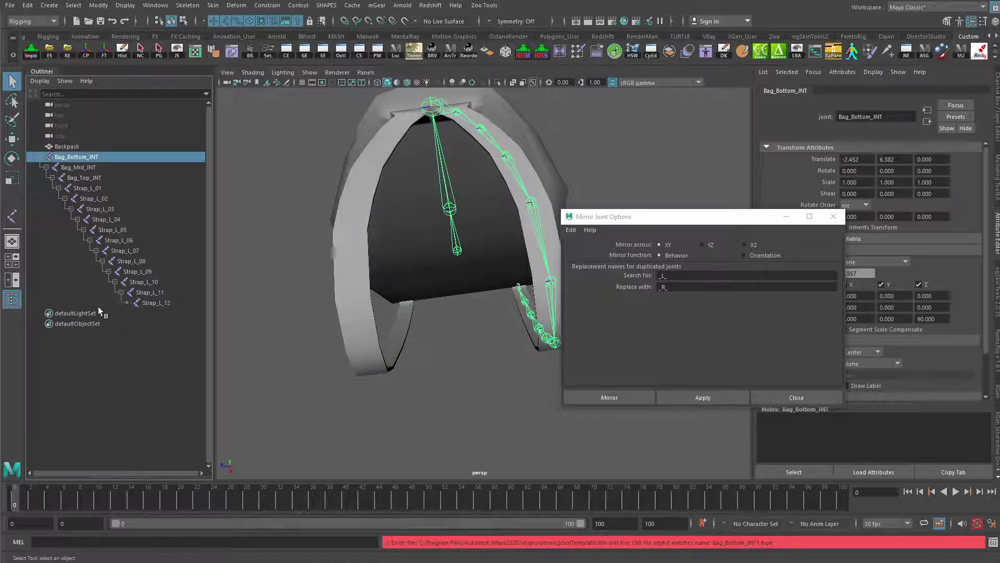
pyautogui.hotkey('shift', 'z')
pyautogui.click(40, 313)
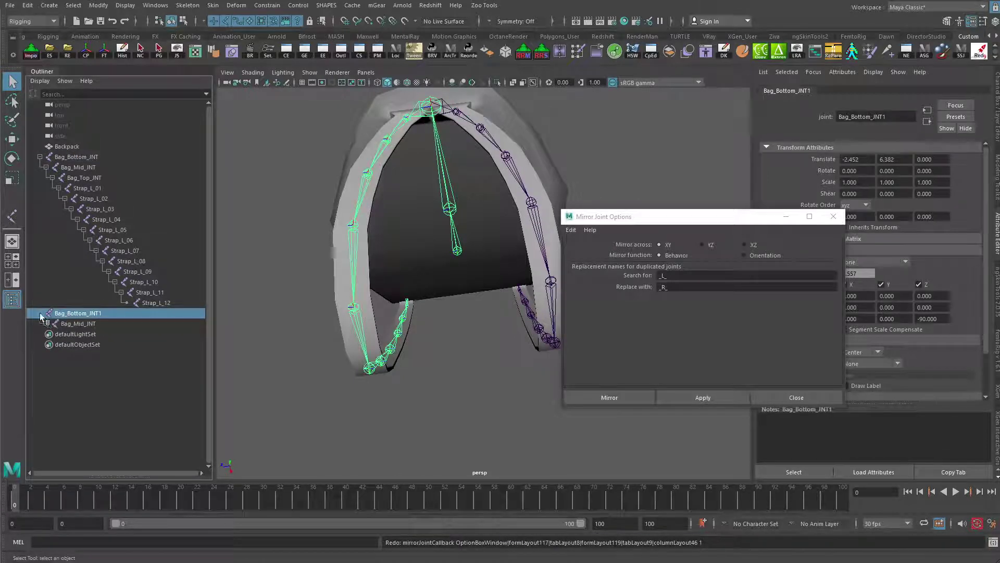
pyautogui.click(46, 324)
pyautogui.click(52, 334)
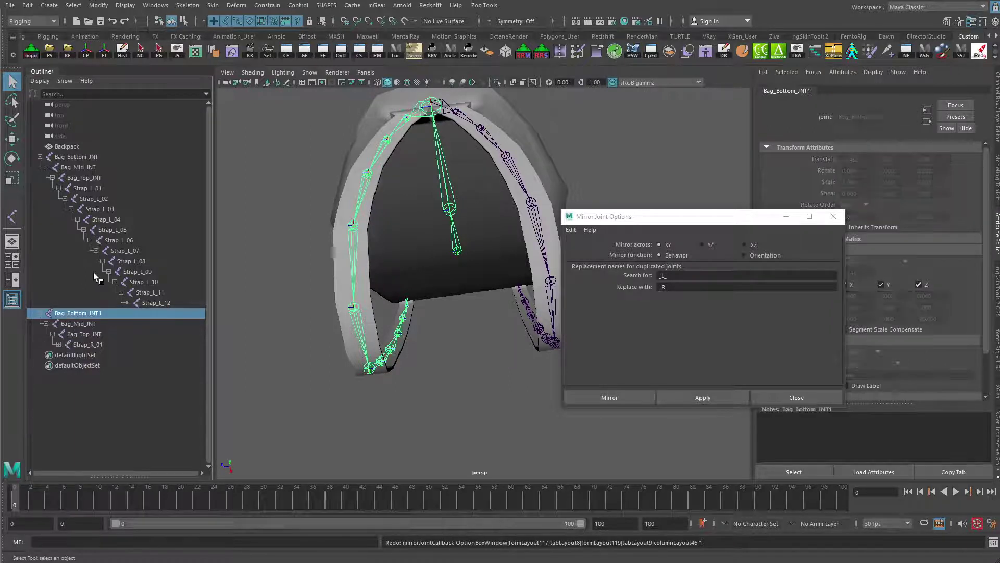
pyautogui.press('Delete')
# Mirror only the left strap chain from Strap_L_01 using the set options, and collapse both strap hierarchies in the Outliner
pyautogui.click(460, 114)
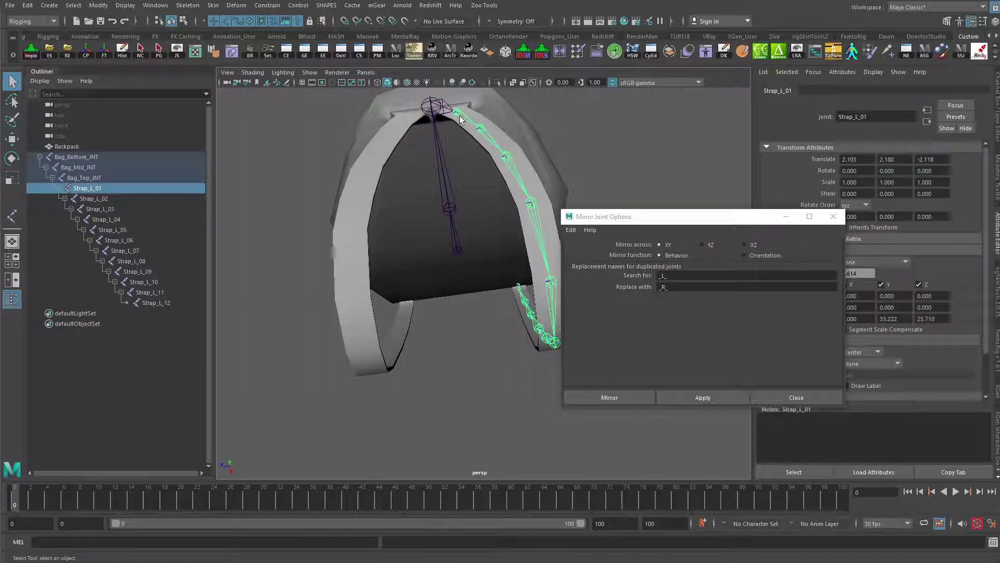
pyautogui.click(697, 395)
pyautogui.click(59, 312)
pyautogui.click(80, 325)
pyautogui.click(65, 324)
pyautogui.click(70, 334)
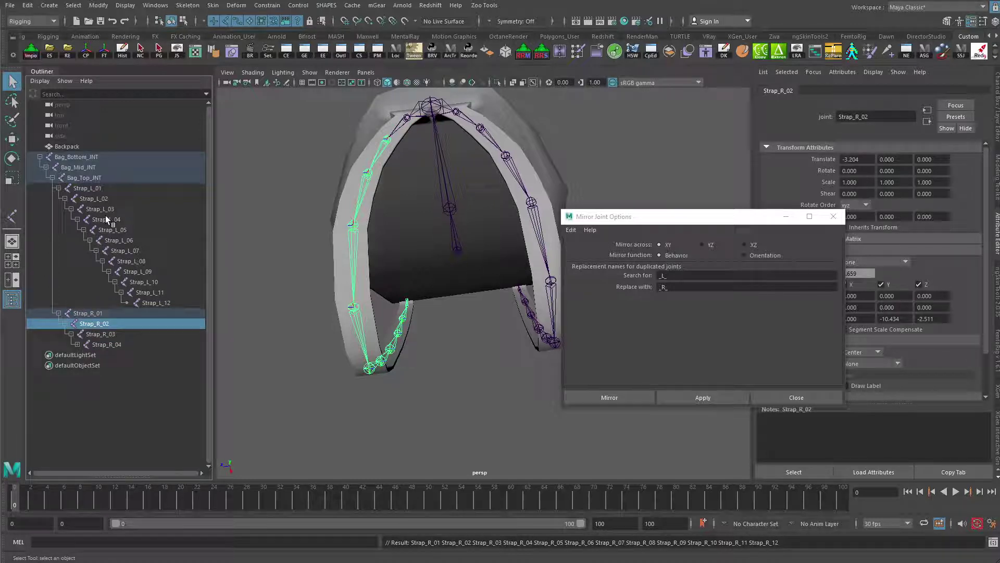
pyautogui.click(59, 188)
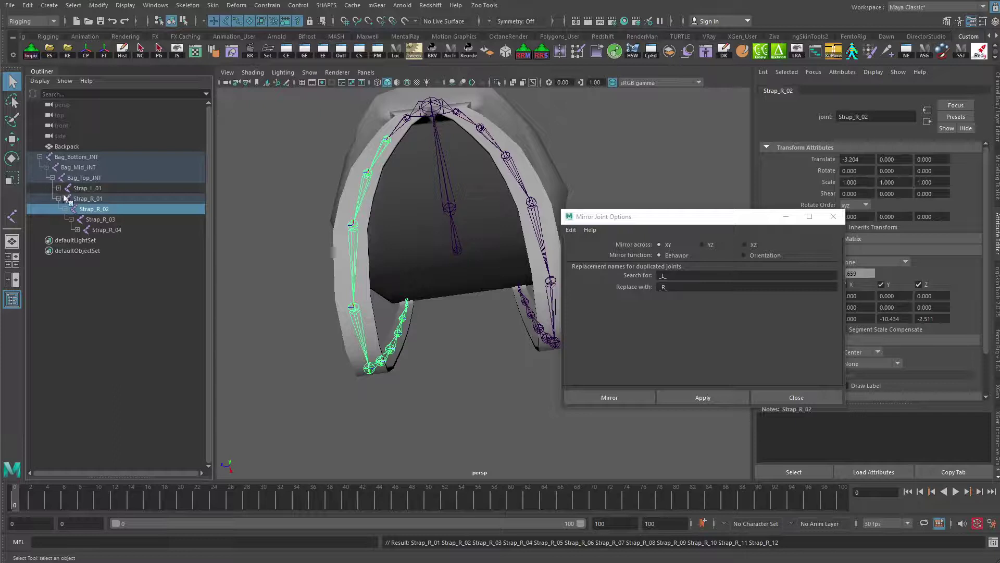
pyautogui.click(59, 198)
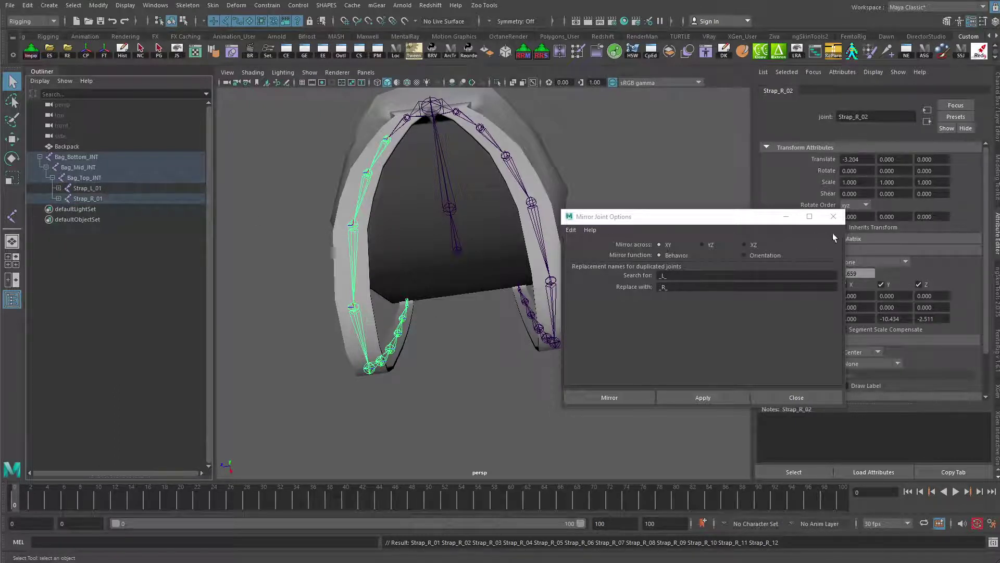
pyautogui.click(836, 217)
# Inspect the mirrored strap joints from the side of the backpack and save the scene
pyautogui.keyDown('alt'); pyautogui.moveTo(360, 308); pyautogui.dragTo(442, 259); pyautogui.keyUp('alt')
pyautogui.keyDown('alt'); pyautogui.moveTo(442, 258); pyautogui.dragTo(339, 264, button='right'); pyautogui.keyUp('alt')
pyautogui.keyDown('alt'); pyautogui.moveTo(339, 264); pyautogui.dragTo(434, 218); pyautogui.keyUp('alt')
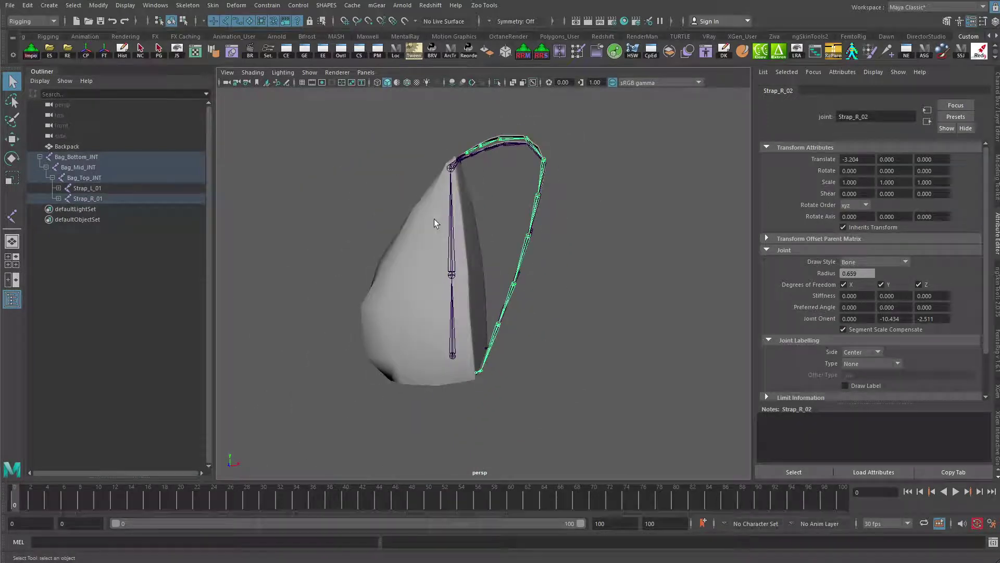
pyautogui.hotkey('ctrl', 's')
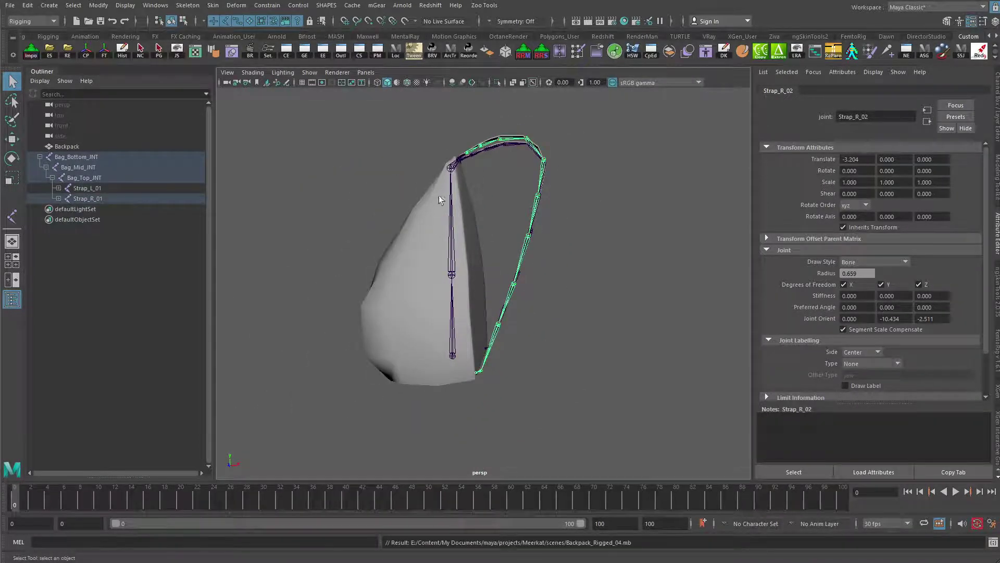
# Bind the Backpack mesh to the Bag_Bottom_JNT joint hierarchy using Closest distance, Classic linear skinning and 3 max influences
pyautogui.keyDown('alt'); pyautogui.moveTo(345, 220); pyautogui.dragTo(479, 272, button='right'); pyautogui.keyUp('alt')
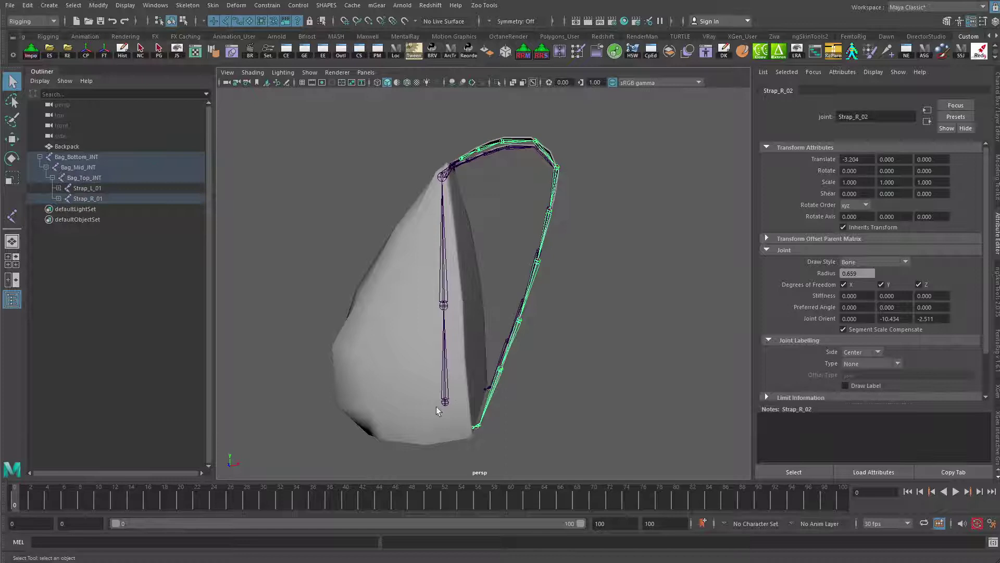
pyautogui.keyDown('alt'); pyautogui.moveTo(396, 389); pyautogui.dragTo(376, 348); pyautogui.keyUp('alt')
pyautogui.keyDown('alt'); pyautogui.moveTo(449, 261); pyautogui.dragTo(502, 261, button='right'); pyautogui.keyUp('alt')
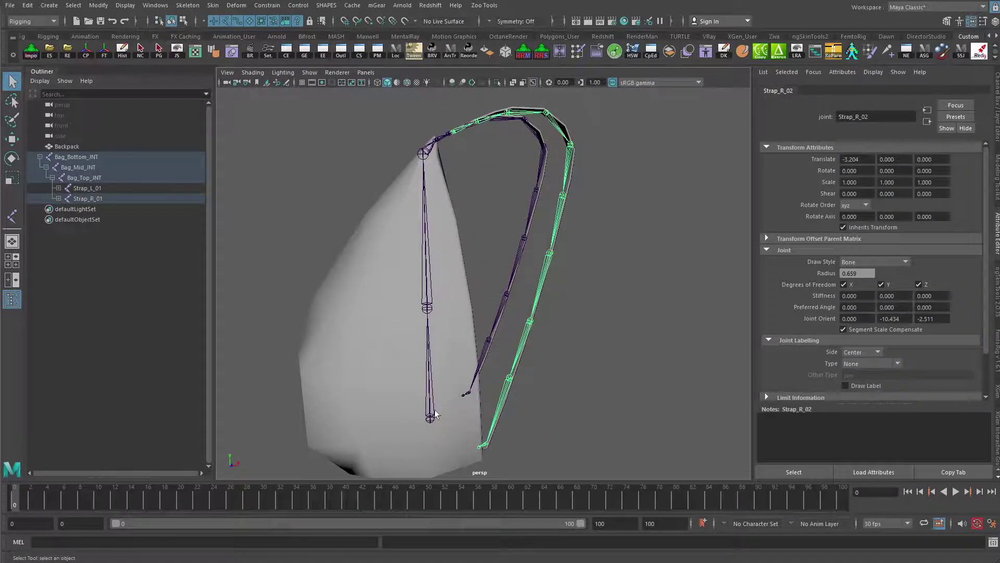
pyautogui.keyDown('alt'); pyautogui.moveTo(465, 378); pyautogui.dragTo(442, 364, button='middle'); pyautogui.keyUp('alt')
pyautogui.click(422, 388)
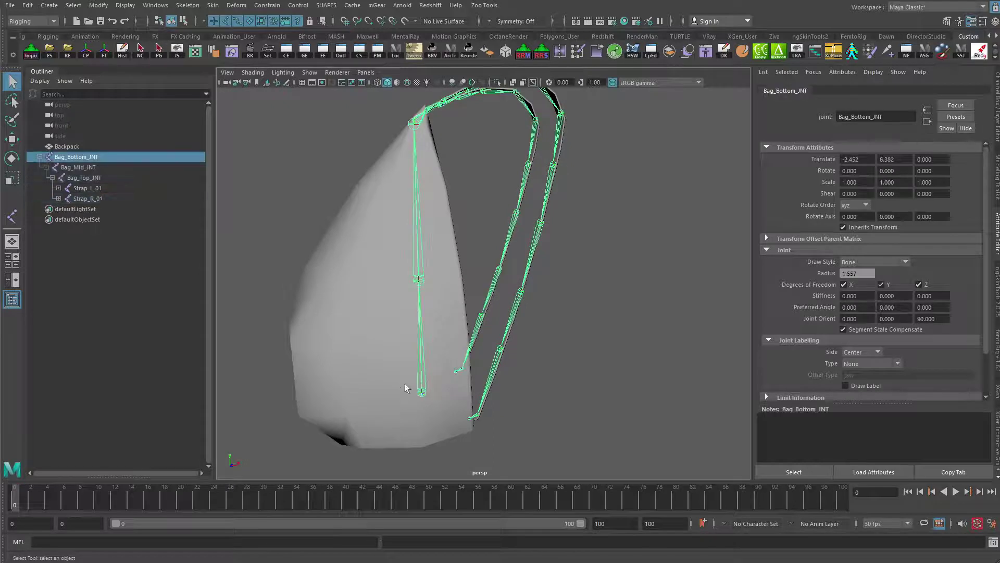
pyautogui.keyDown('alt'); pyautogui.moveTo(422, 388); pyautogui.dragTo(381, 375); pyautogui.keyUp('alt')
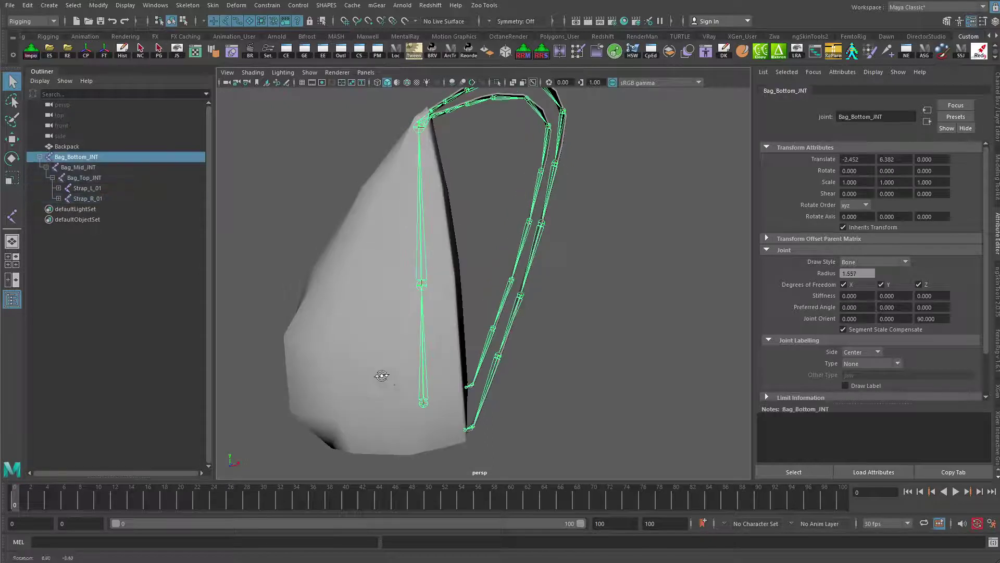
pyautogui.keyDown('shift'); pyautogui.click(453, 335); pyautogui.keyUp('shift')
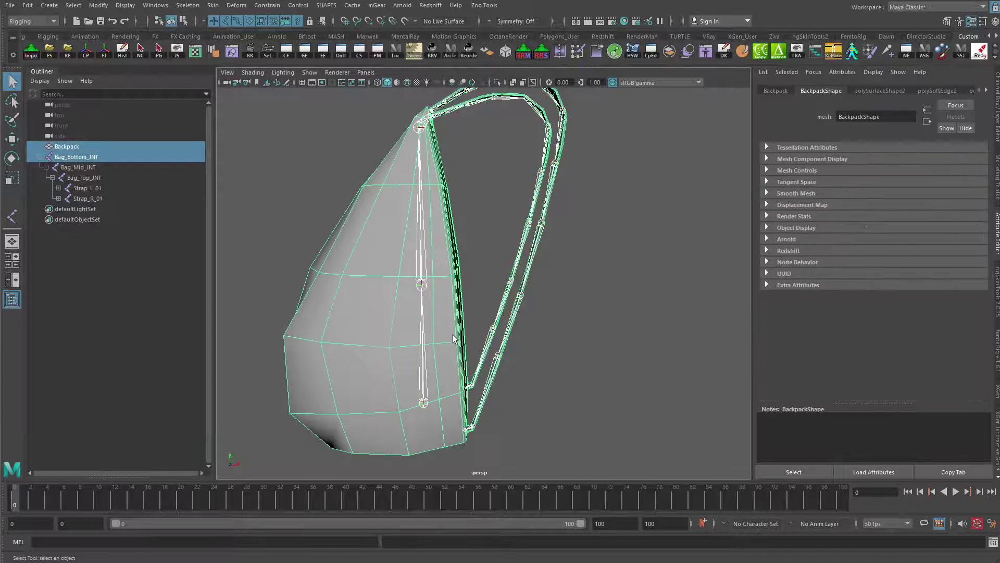
pyautogui.click(214, 5)
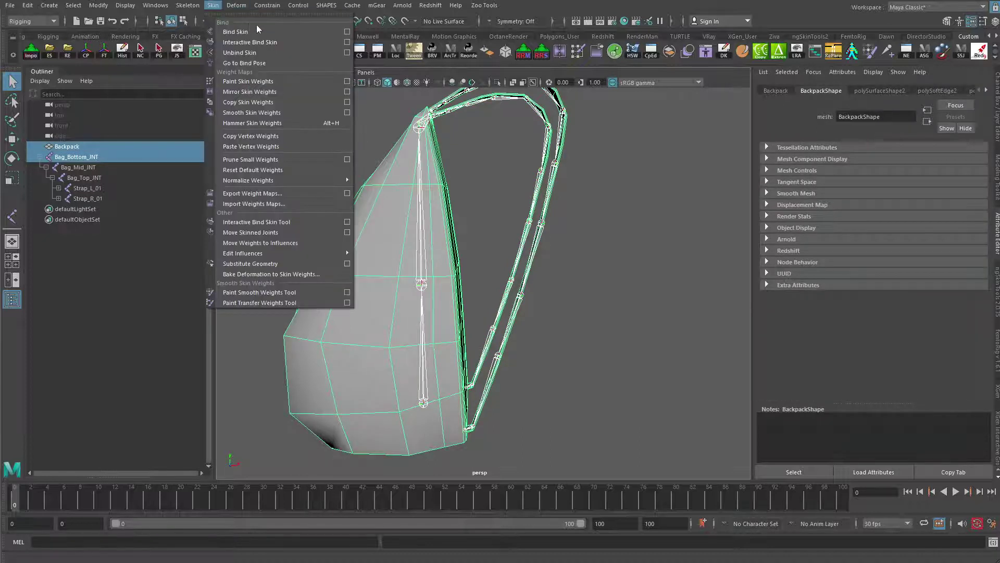
pyautogui.click(347, 32)
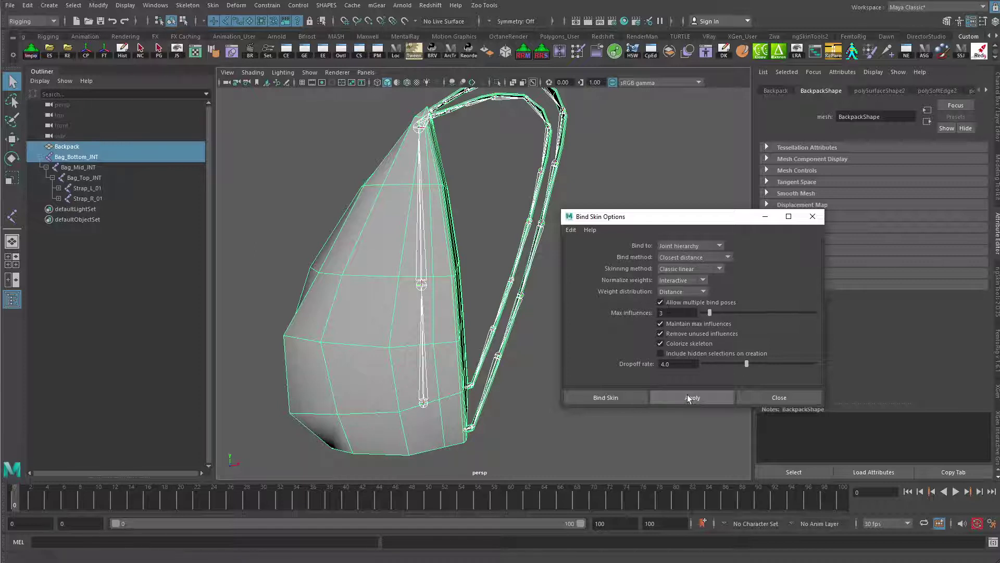
pyautogui.click(629, 399)
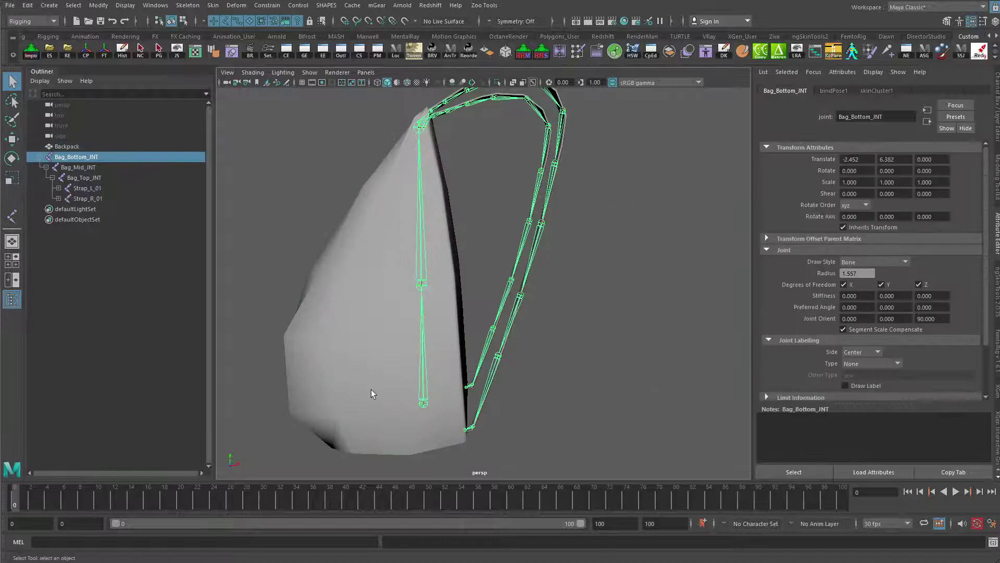
# Test the skin binding by rotating Bag_Bottom_JNT about Z, and undo the rotation
pyautogui.scroll(5, 360, 375)
pyautogui.scroll(-5, 375, 339)
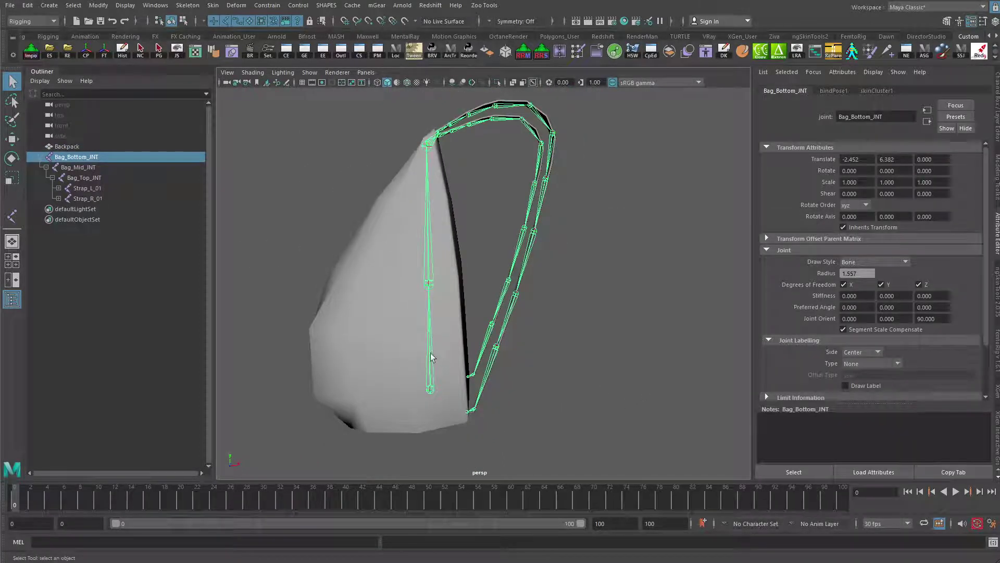
pyautogui.press('e')
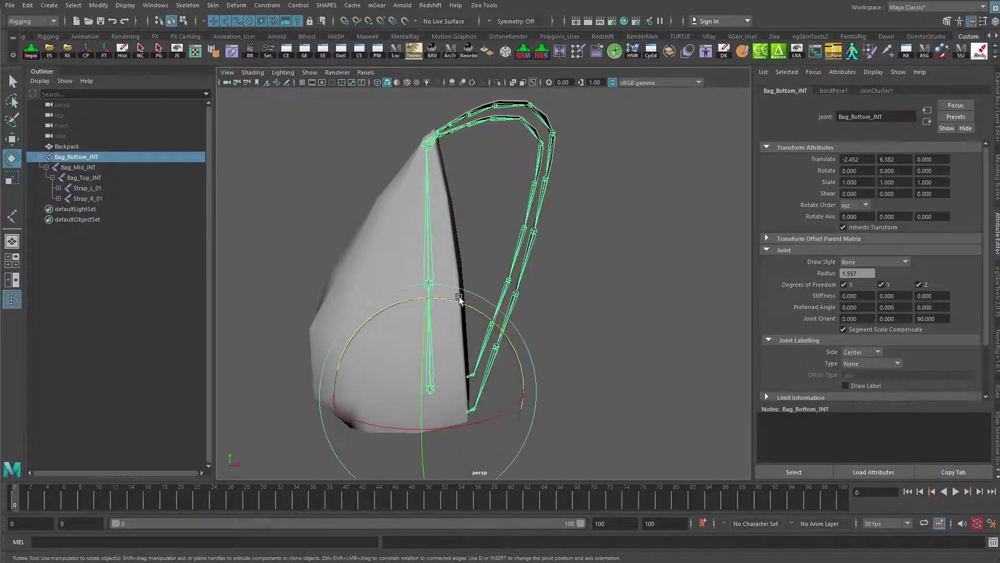
pyautogui.moveTo(458, 297); pyautogui.dragTo(477, 323)
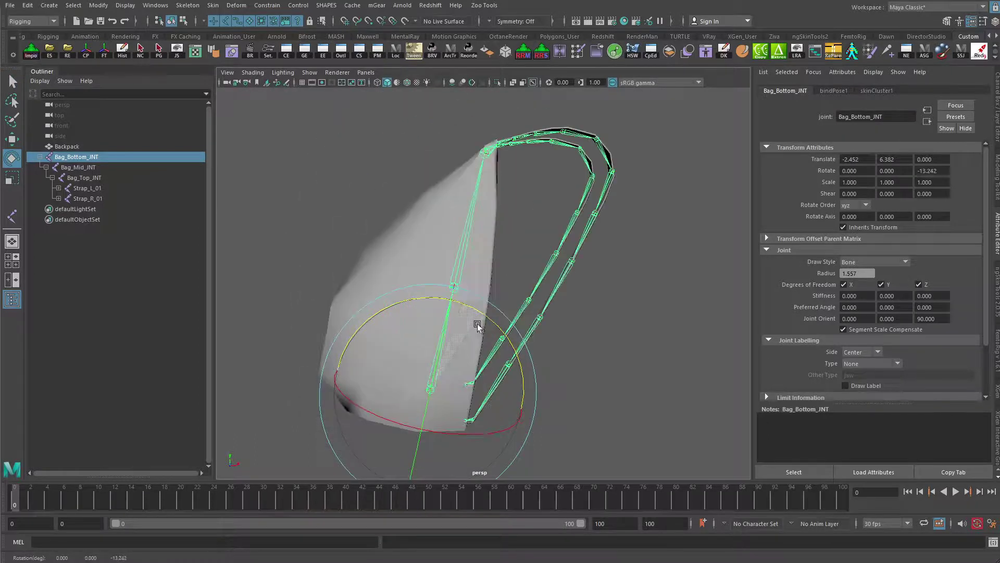
pyautogui.hotkey('ctrl', 'z')
# Test how the upper bag deforms by rotating Bag_Mid_JNT, and undo the rotation
pyautogui.press('q')
pyautogui.click(429, 281)
pyautogui.press('e')
pyautogui.moveTo(491, 245); pyautogui.dragTo(475, 263)
pyautogui.hotkey('ctrl', 'z')
# Test the strap deformation by rotating Strap_R_08, and undo the rotation
pyautogui.keyDown('alt'); pyautogui.moveTo(465, 331); pyautogui.dragTo(542, 265, button='right'); pyautogui.keyUp('alt')
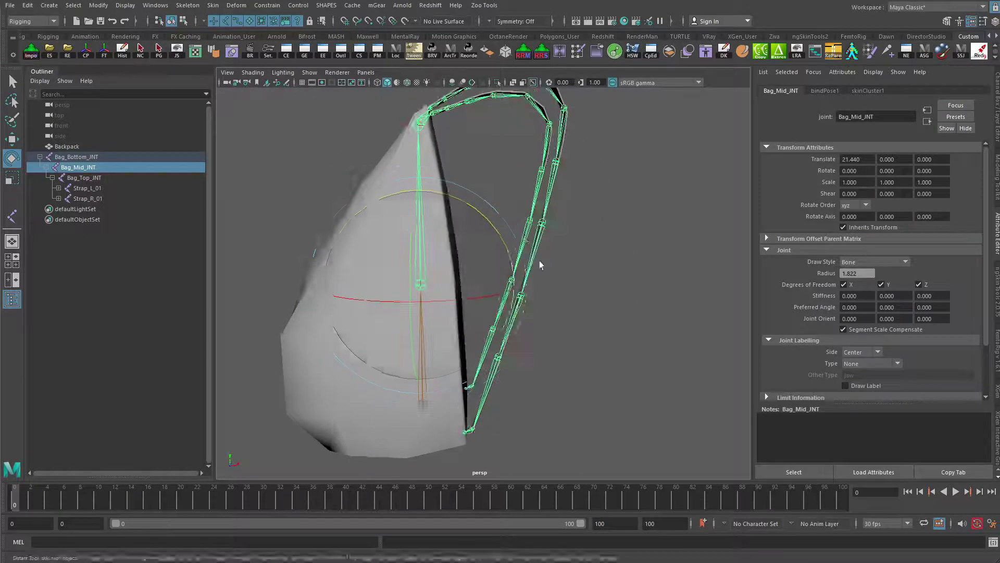
pyautogui.press('q')
pyautogui.click(532, 254)
pyautogui.press('e')
pyautogui.moveTo(547, 313); pyautogui.dragTo(568, 314)
pyautogui.hotkey('ctrl', 'z')
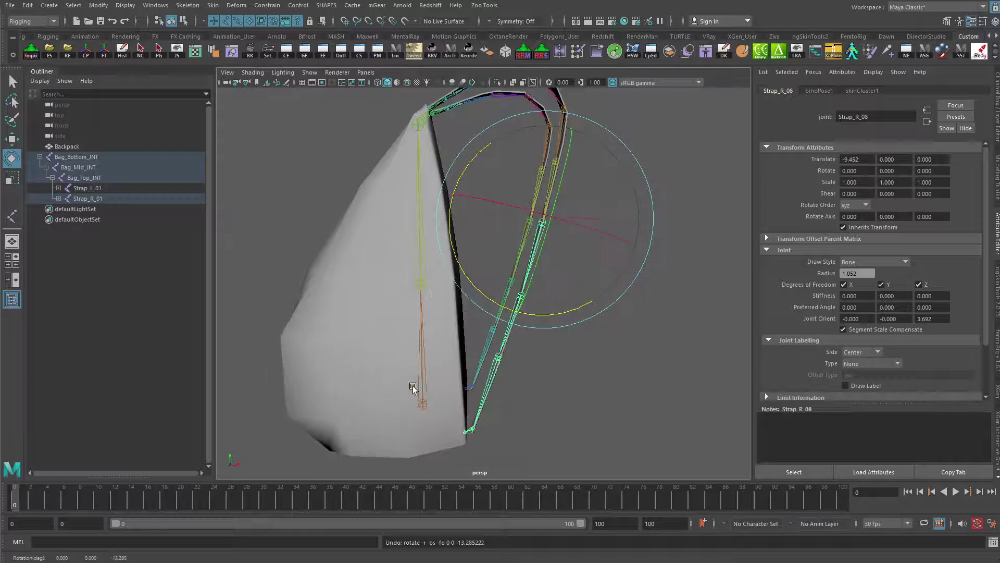
# Select the Backpack mesh, open the Paint Skin Weights Tool settings and move them clear of the model
pyautogui.keyDown('alt'); pyautogui.moveTo(359, 384); pyautogui.dragTo(333, 276, button='middle'); pyautogui.keyUp('alt')
pyautogui.keyDown('alt'); pyautogui.moveTo(333, 277); pyautogui.dragTo(497, 302, button='right'); pyautogui.keyUp('alt')
pyautogui.keyDown('alt'); pyautogui.moveTo(364, 312); pyautogui.dragTo(433, 311, button='middle'); pyautogui.keyUp('alt')
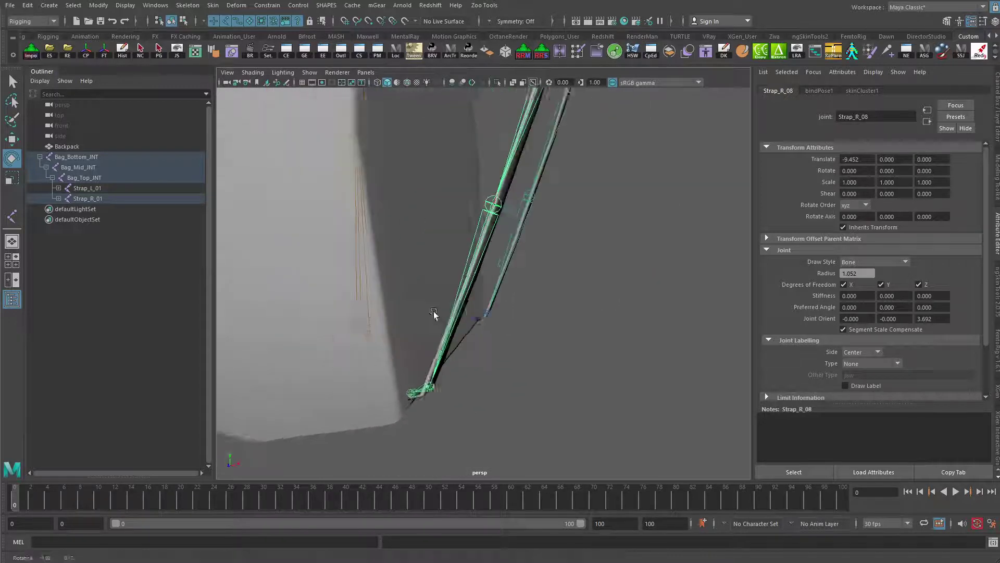
pyautogui.click(434, 311)
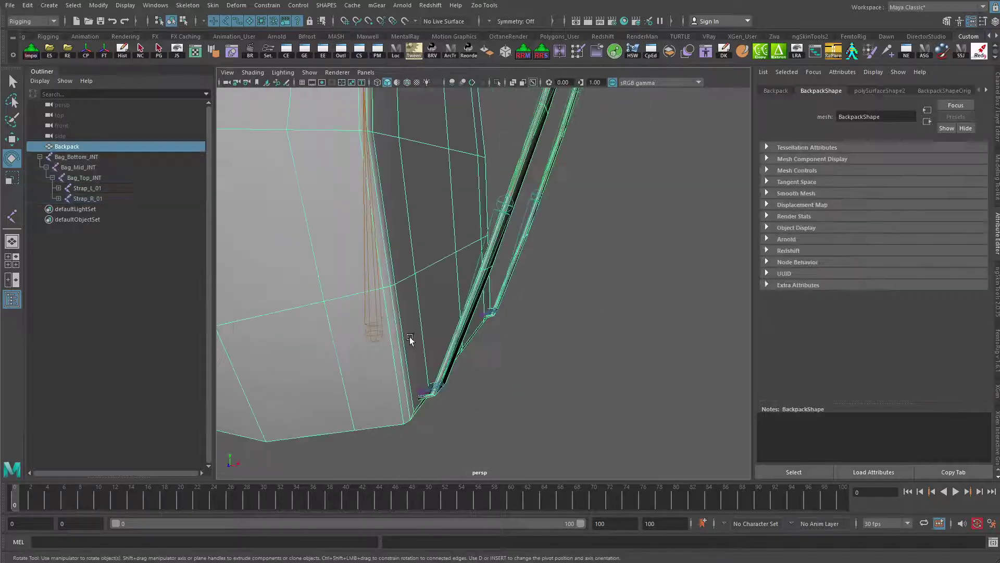
pyautogui.rightClick(412, 337)
pyautogui.moveTo(408, 337); pyautogui.dragTo(412, 336, button='right')
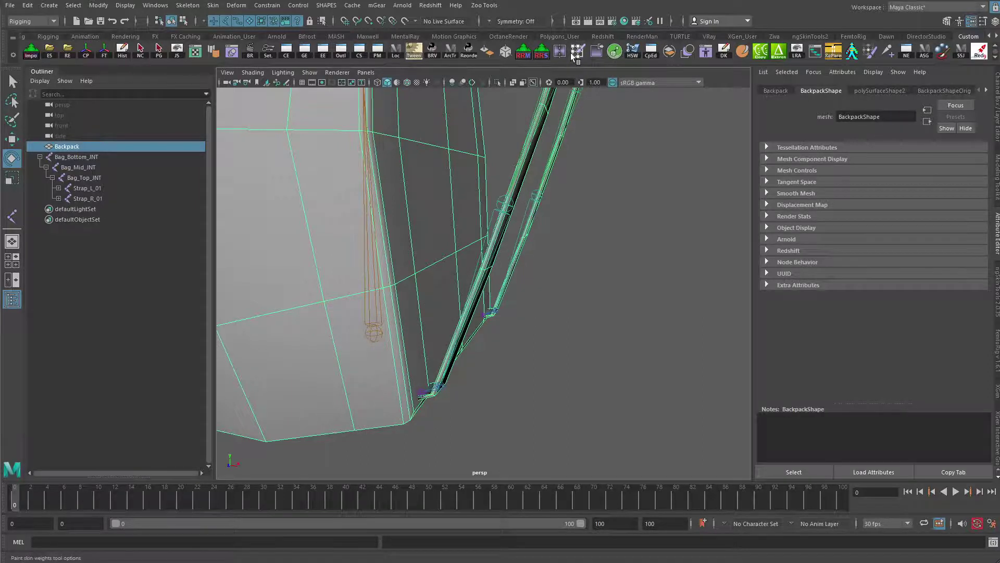
pyautogui.click(574, 56)
pyautogui.moveTo(375, 104); pyautogui.dragTo(849, 147)
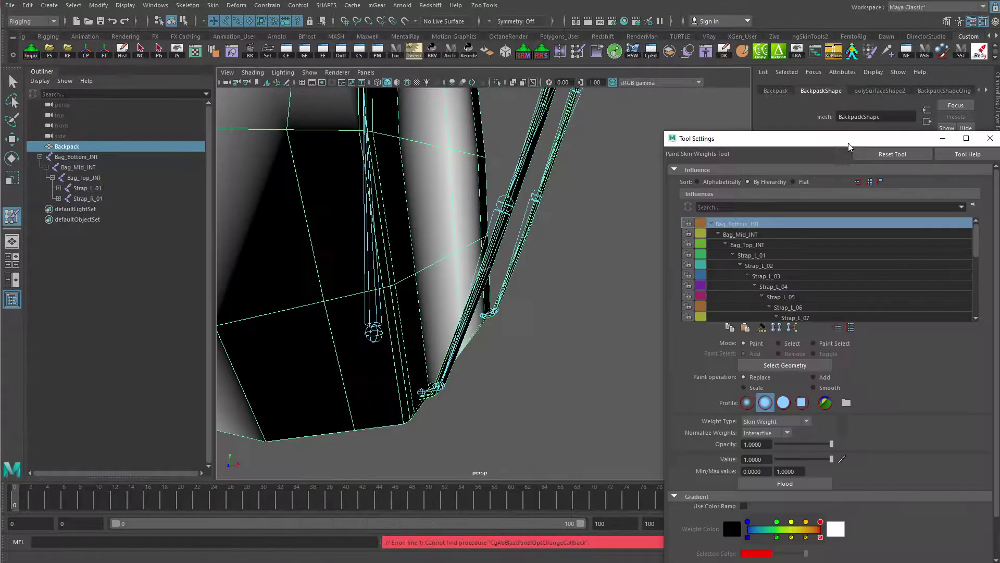
# Inspect the Bag_Bottom_JNT weights on the lower bag and close the tool settings
pyautogui.moveTo(422, 284)
pyautogui.keyDown('alt'); pyautogui.mouseDown()
pyautogui.moveTo(412, 319)
pyautogui.moveTo(419, 295)
pyautogui.moveTo(163, 248)
pyautogui.moveTo(293, 248)
pyautogui.moveTo(390, 284)
pyautogui.moveTo(375, 301)
pyautogui.mouseUp(); pyautogui.keyUp('alt')
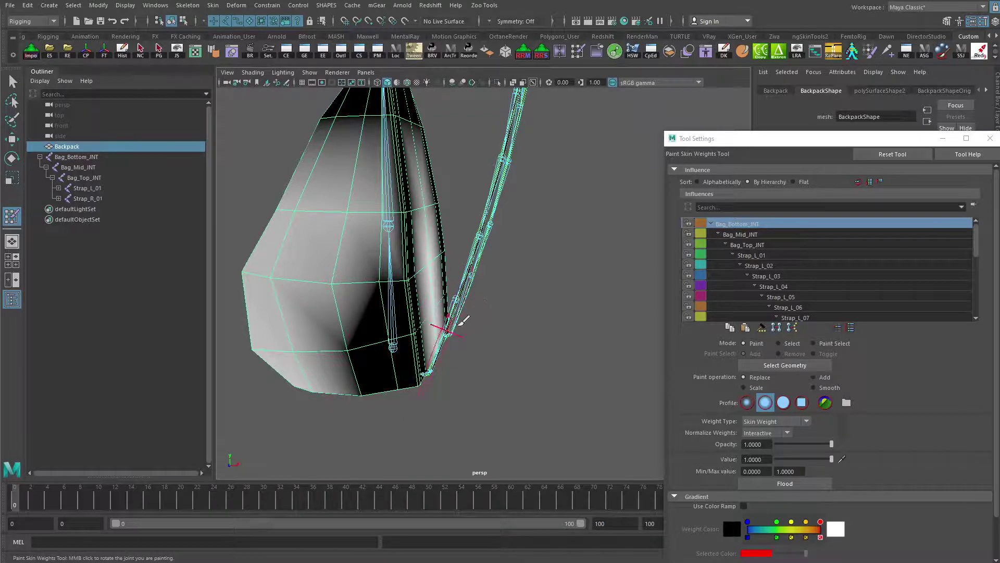
pyautogui.keyDown('alt'); pyautogui.moveTo(335, 330); pyautogui.dragTo(357, 323); pyautogui.keyUp('alt')
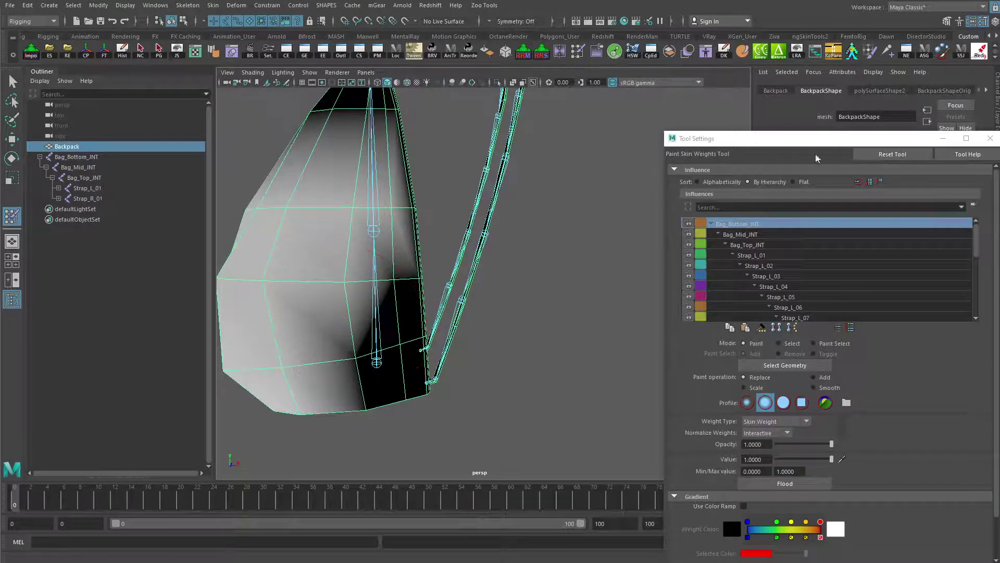
pyautogui.click(990, 138)
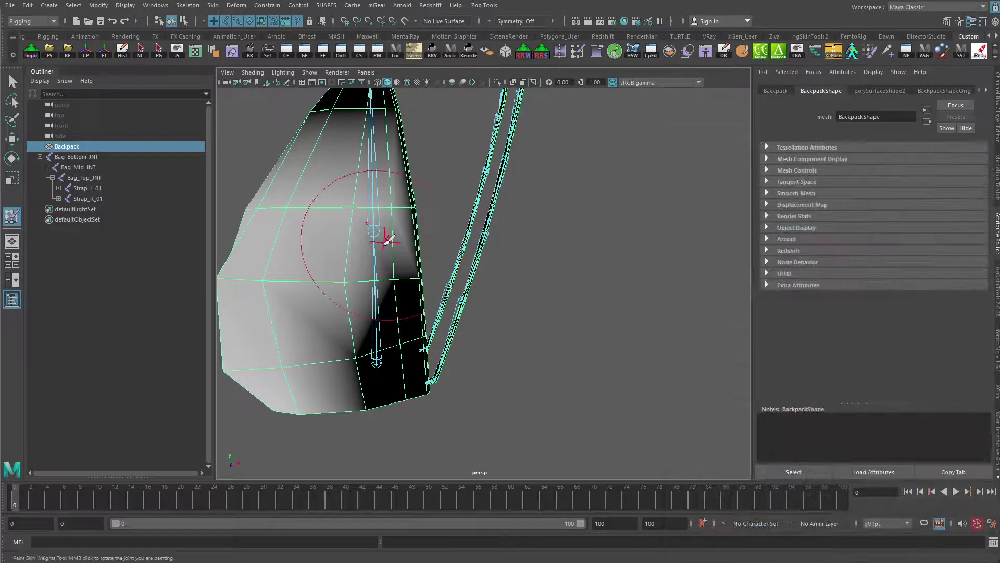
pyautogui.keyDown('alt'); pyautogui.moveTo(413, 286); pyautogui.dragTo(398, 286); pyautogui.keyUp('alt')
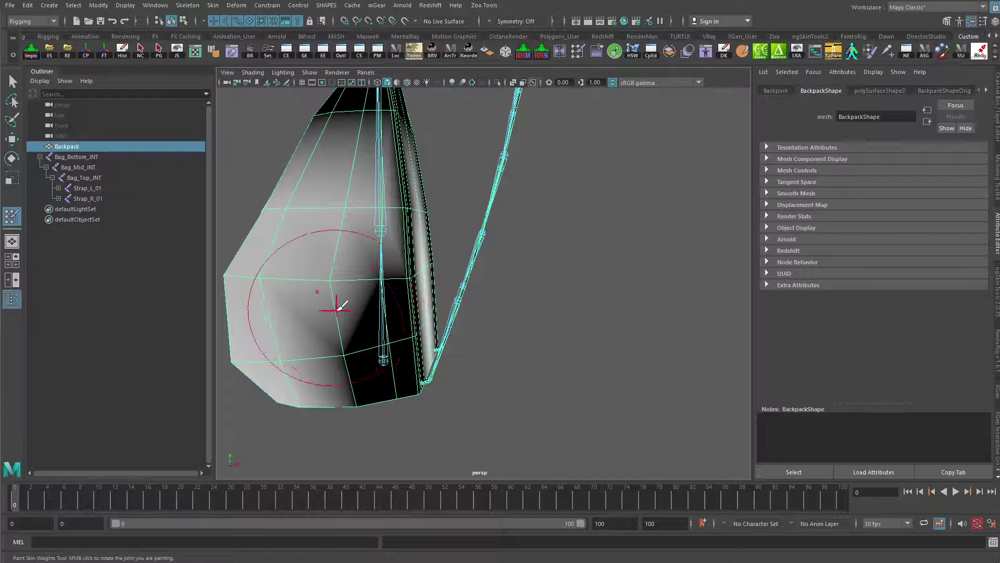
# Switch the Backpack mesh to vertex mode and select all vertices across the lower part of the bag
pyautogui.press('q')
pyautogui.moveTo(305, 307)
pyautogui.mouseDown(button='right')
pyautogui.moveTo(284, 298)
pyautogui.moveTo(277, 311)
pyautogui.mouseUp(button='right')
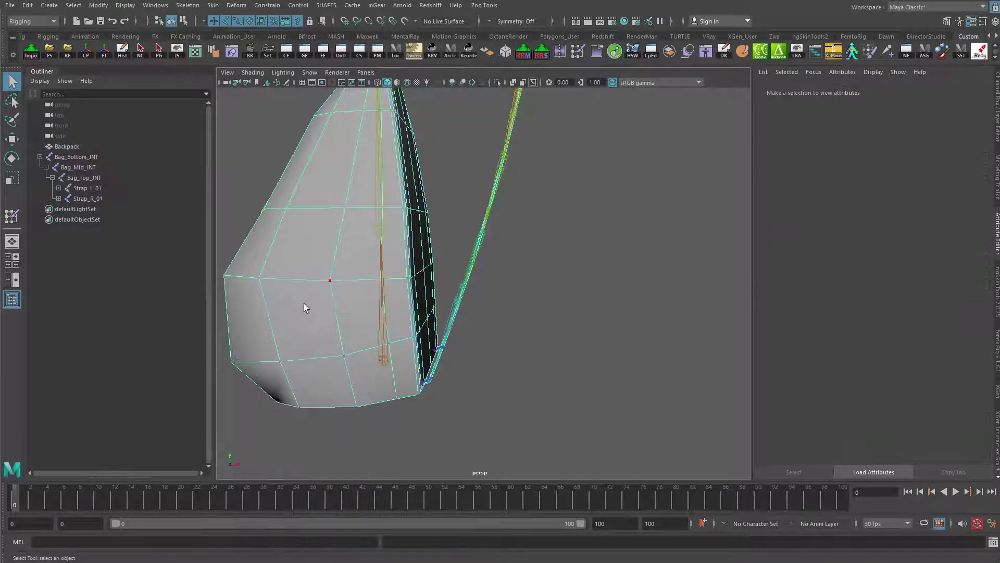
pyautogui.click(236, 20)
pyautogui.keyDown('alt'); pyautogui.moveTo(354, 214); pyautogui.dragTo(426, 311); pyautogui.keyUp('alt')
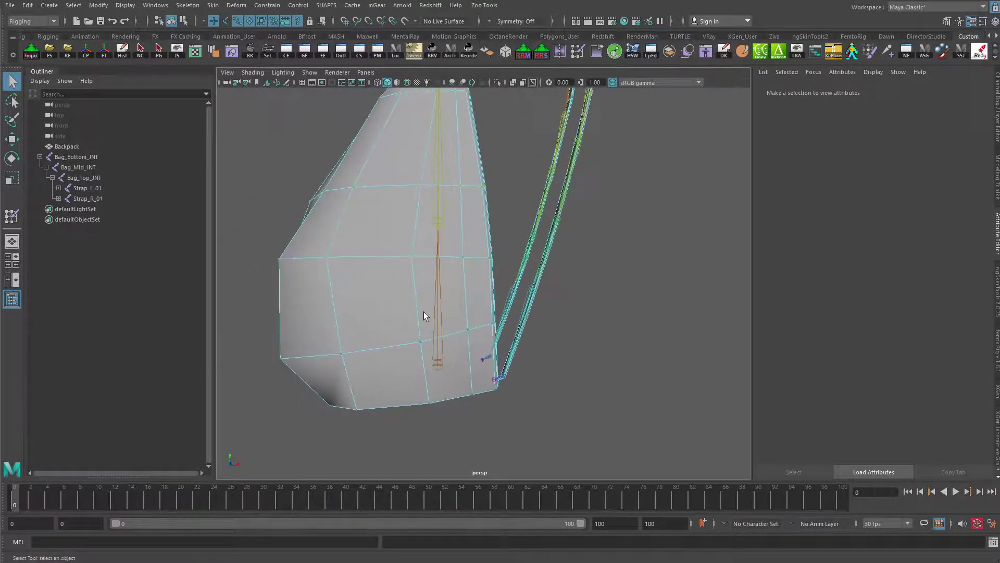
pyautogui.moveTo(249, 240); pyautogui.dragTo(502, 417)
pyautogui.keyDown('alt'); pyautogui.moveTo(396, 312); pyautogui.dragTo(819, 301); pyautogui.keyUp('alt')
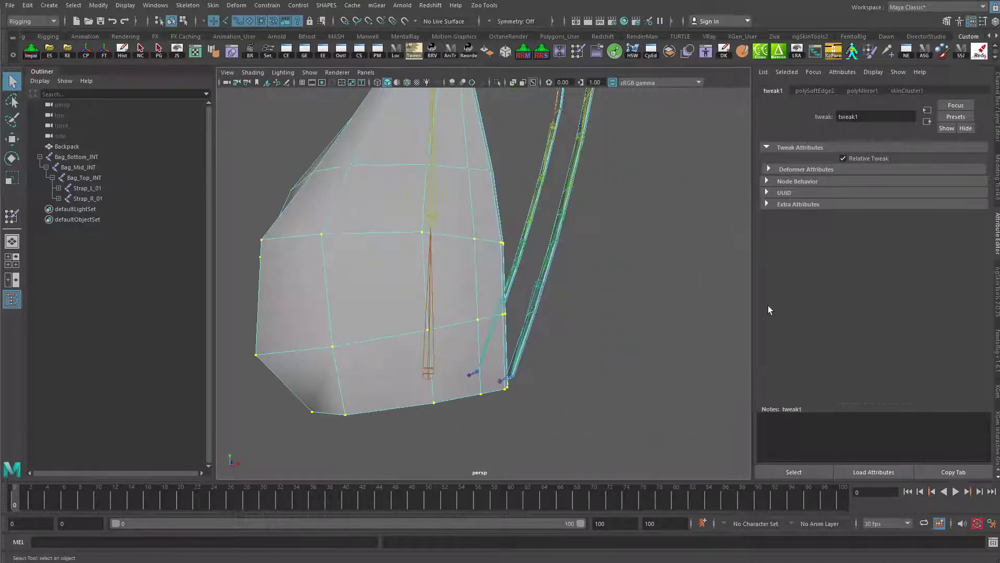
# Examine in wireframe how the selected lower vertices meet the strap ends, and return to shaded display
pyautogui.keyDown('alt'); pyautogui.moveTo(429, 339); pyautogui.dragTo(386, 259, button='middle'); pyautogui.keyUp('alt')
pyautogui.keyDown('alt'); pyautogui.moveTo(386, 259); pyautogui.dragTo(399, 299, button='right'); pyautogui.keyUp('alt')
pyautogui.keyDown('alt'); pyautogui.moveTo(399, 298); pyautogui.dragTo(373, 252); pyautogui.keyUp('alt')
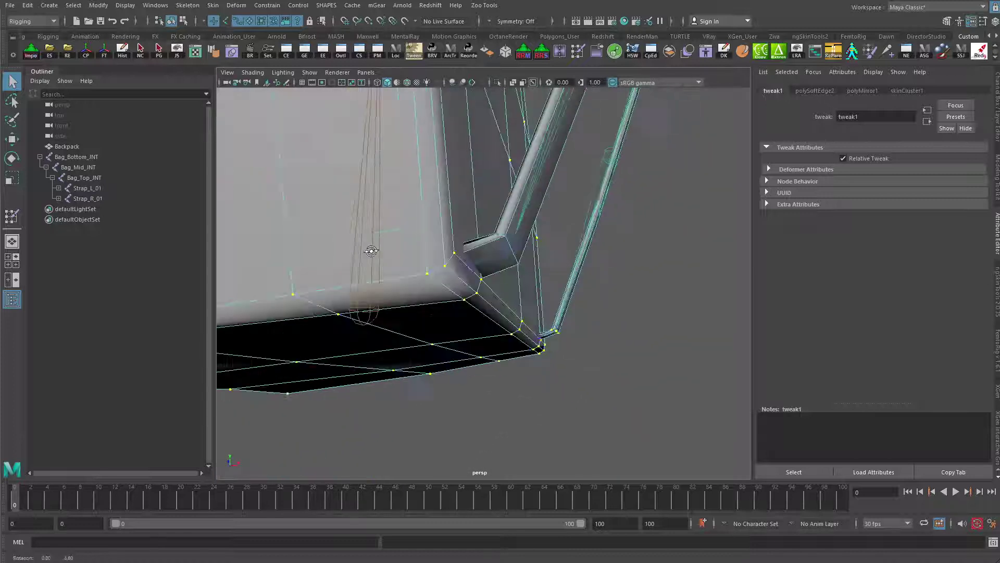
pyautogui.press('4')
pyautogui.keyDown('alt'); pyautogui.moveTo(487, 246); pyautogui.dragTo(438, 219); pyautogui.keyUp('alt')
pyautogui.press('f')
pyautogui.keyDown('alt'); pyautogui.moveTo(493, 251); pyautogui.dragTo(449, 261); pyautogui.keyUp('alt')
pyautogui.keyDown('alt'); pyautogui.moveTo(448, 261); pyautogui.dragTo(565, 274, button='right'); pyautogui.keyUp('alt')
pyautogui.keyDown('alt'); pyautogui.moveTo(394, 277); pyautogui.dragTo(542, 224); pyautogui.keyUp('alt')
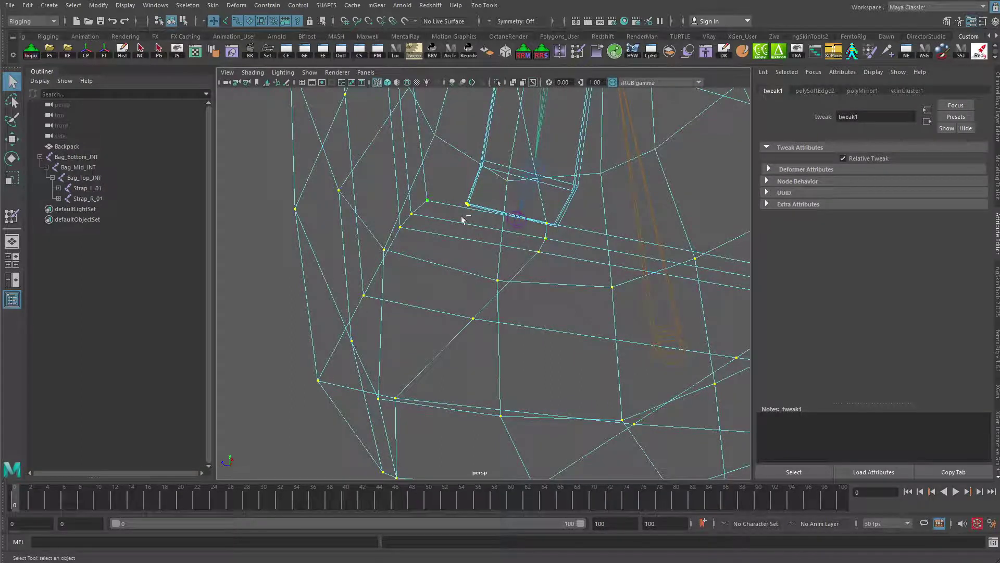
pyautogui.keyDown('alt'); pyautogui.moveTo(474, 218); pyautogui.dragTo(505, 267); pyautogui.keyUp('alt')
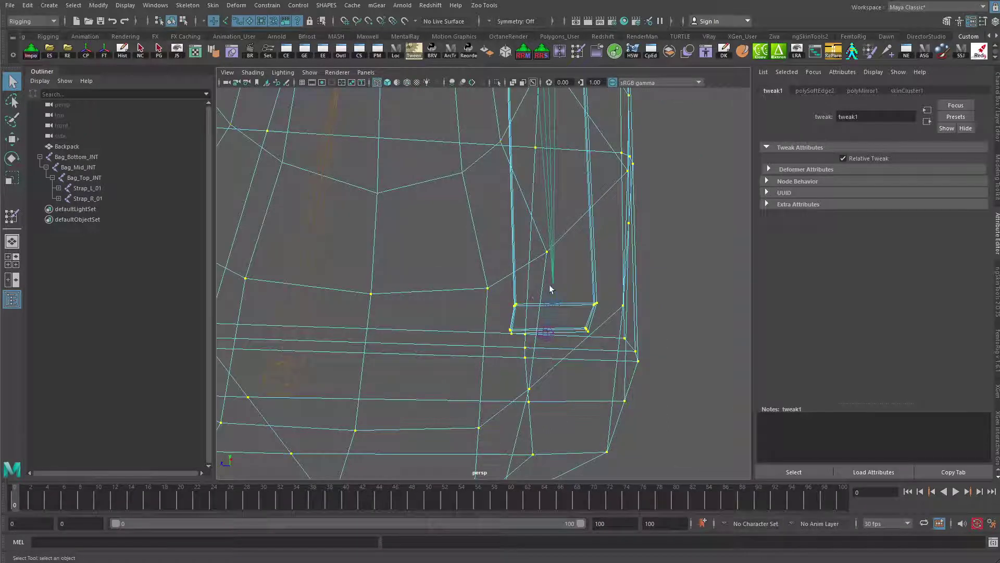
pyautogui.moveTo(574, 308); pyautogui.dragTo(599, 342)
pyautogui.moveTo(509, 350)
pyautogui.keyDown('alt'); pyautogui.mouseDown()
pyautogui.moveTo(478, 330)
pyautogui.moveTo(481, 345)
pyautogui.moveTo(469, 313)
pyautogui.moveTo(383, 318)
pyautogui.mouseUp(); pyautogui.keyUp('alt')
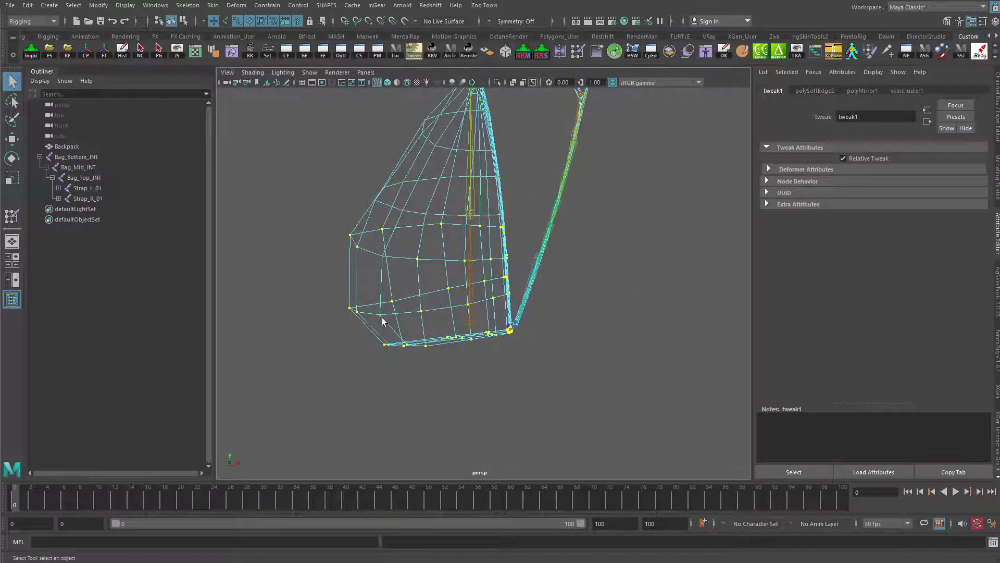
pyautogui.press('5')
pyautogui.keyDown('alt'); pyautogui.moveTo(290, 287); pyautogui.dragTo(388, 282); pyautogui.keyUp('alt')
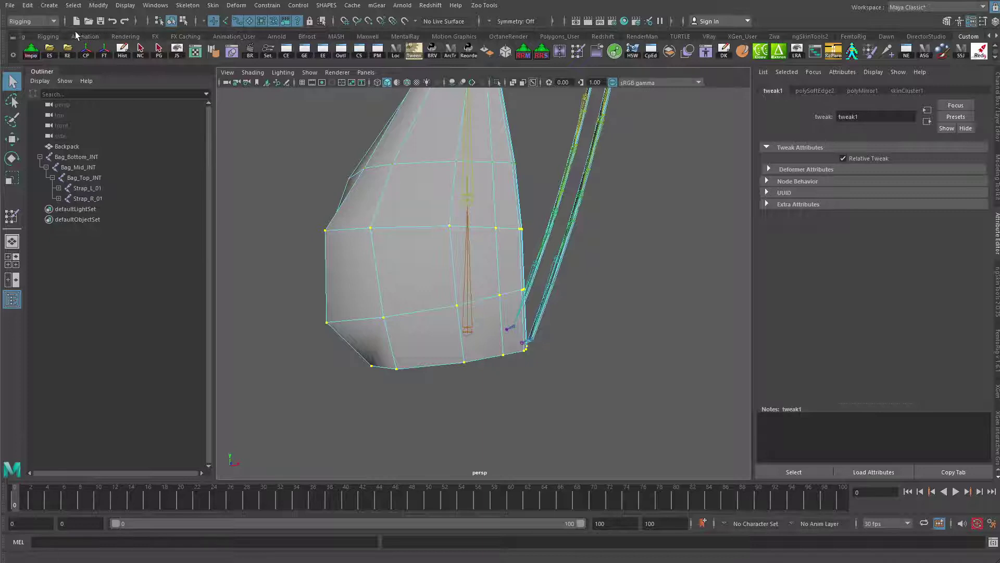
pyautogui.keyDown('shift'); pyautogui.rightClick(647, 309); pyautogui.keyUp('shift')
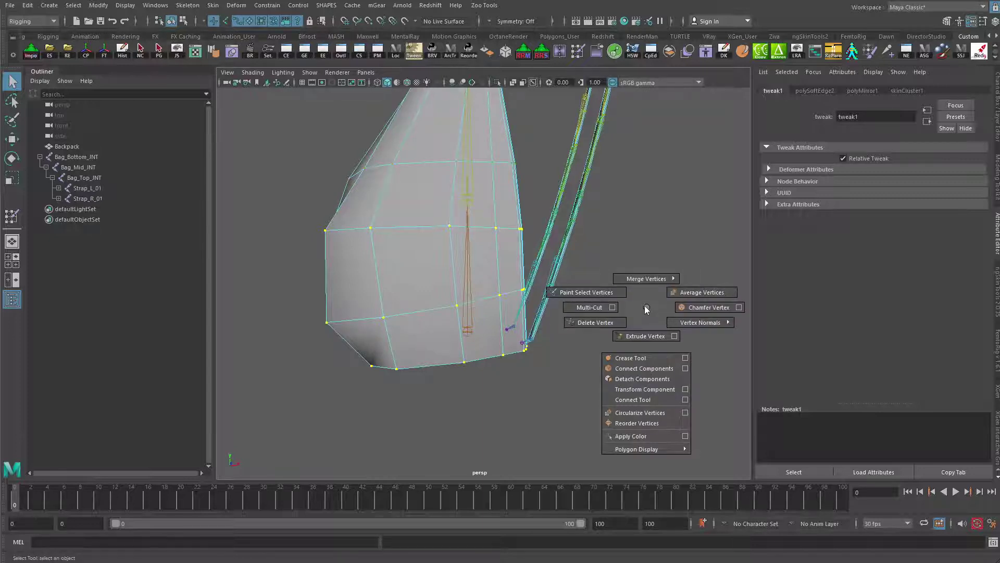
pyautogui.click(645, 307)
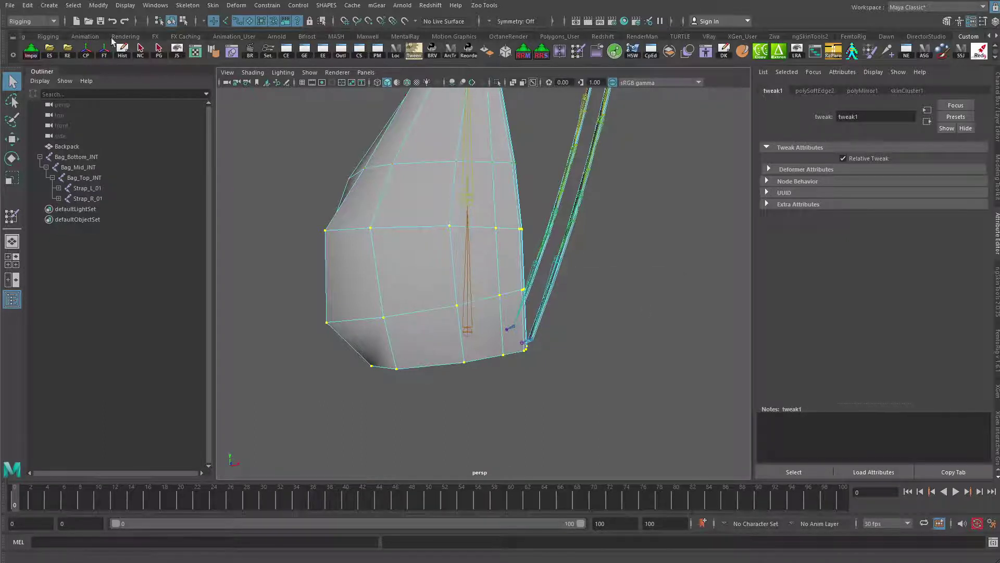
pyautogui.keyDown('shift'); pyautogui.rightClick(266, 207); pyautogui.keyUp('shift')
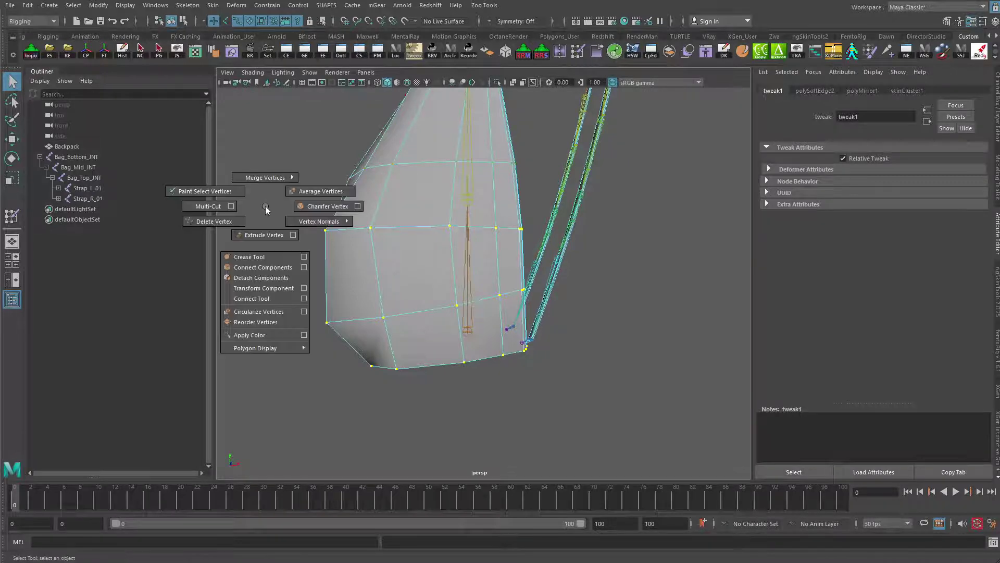
pyautogui.keyDown('ctrl'); pyautogui.rightClick(266, 207); pyautogui.keyUp('ctrl')
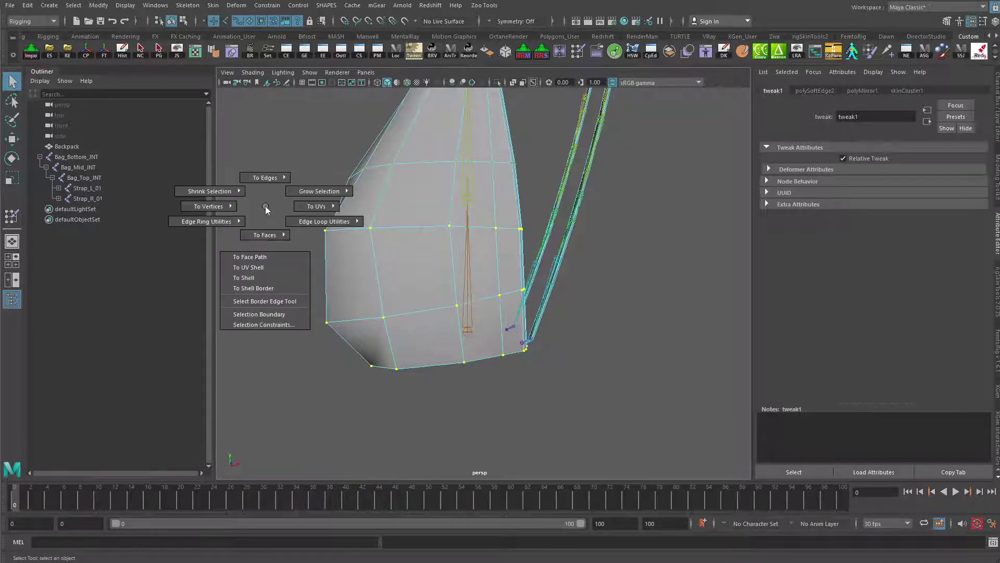
pyautogui.click(24, 20)
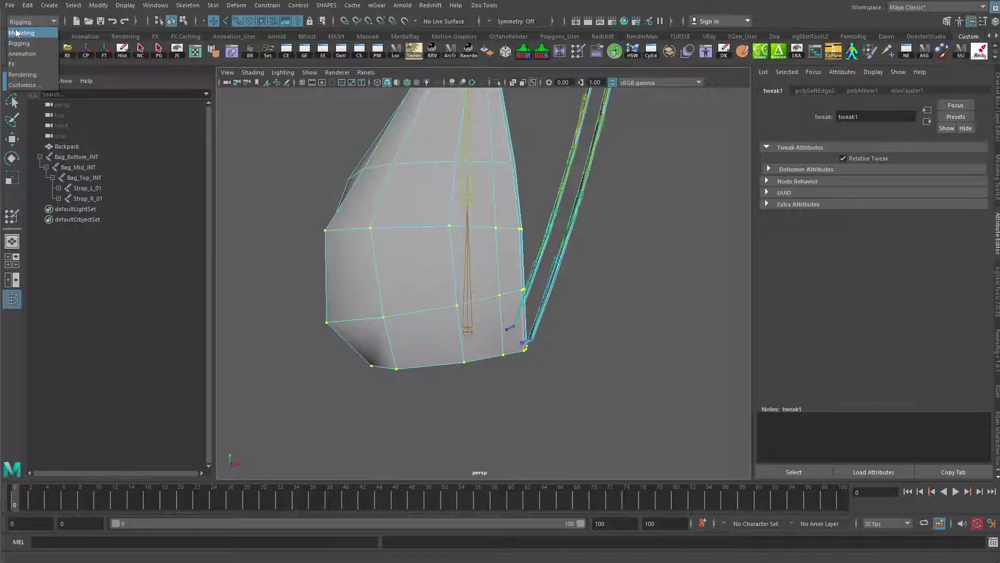
# Flood the selected lower vertices with Bag_Bottom_JNT weight using the Paint Skin Weights Tool, Replace operation, opacity 1 and value 1
pyautogui.click(218, 6)
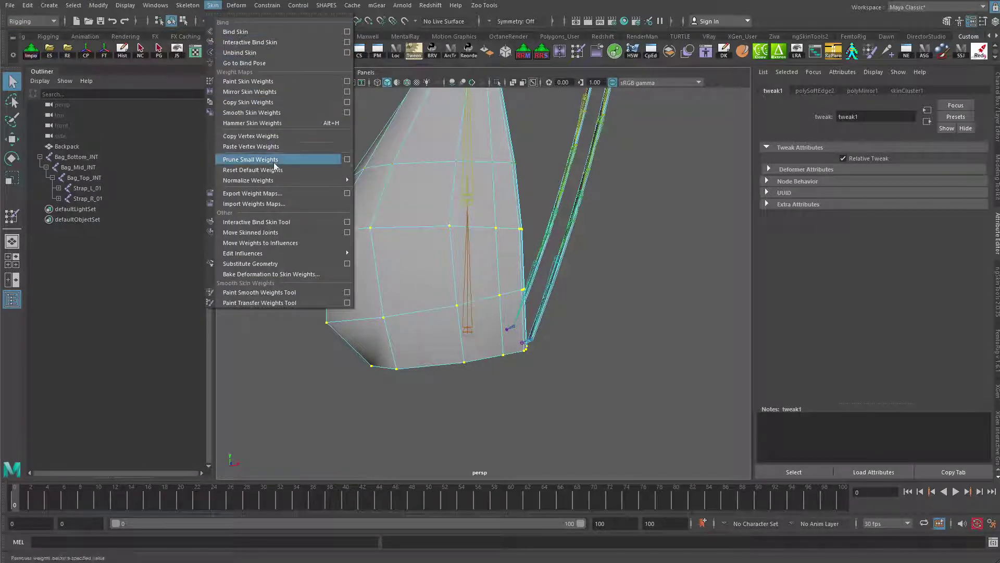
pyautogui.click(348, 82)
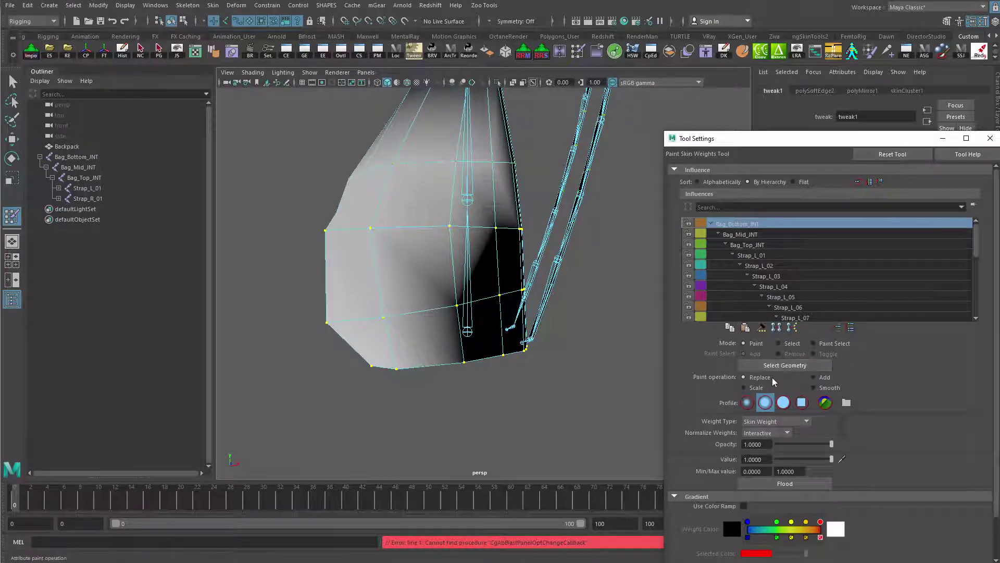
pyautogui.click(784, 484)
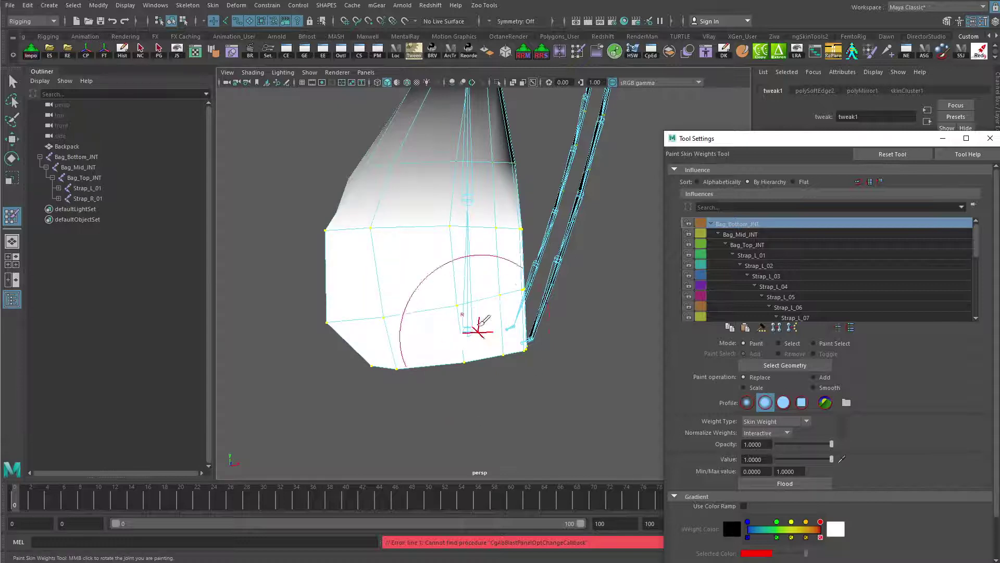
pyautogui.keyDown('alt'); pyautogui.moveTo(472, 344); pyautogui.dragTo(475, 351); pyautogui.keyUp('alt')
pyautogui.keyDown('alt'); pyautogui.moveTo(436, 359); pyautogui.dragTo(493, 356, button='right'); pyautogui.keyUp('alt')
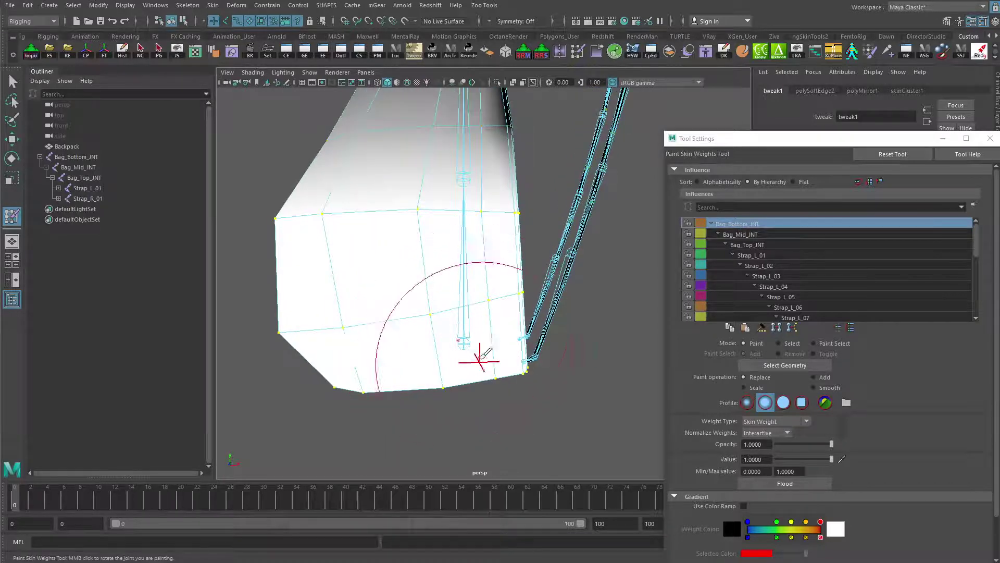
# Leave weight painting for the Move tool and bring back the vertex selection around the bag's rear bottom corner
pyautogui.moveTo(440, 330)
pyautogui.keyDown('alt'); pyautogui.mouseDown()
pyautogui.moveTo(411, 290)
pyautogui.moveTo(467, 287)
pyautogui.mouseUp(); pyautogui.keyUp('alt')
pyautogui.press('w')
pyautogui.keyDown('alt'); pyautogui.moveTo(435, 357); pyautogui.dragTo(430, 371); pyautogui.keyUp('alt')
pyautogui.click(446, 363)
pyautogui.moveTo(446, 363); pyautogui.dragTo(415, 418, button='right')
pyautogui.keyDown('alt'); pyautogui.moveTo(415, 418); pyautogui.dragTo(399, 376); pyautogui.keyUp('alt')
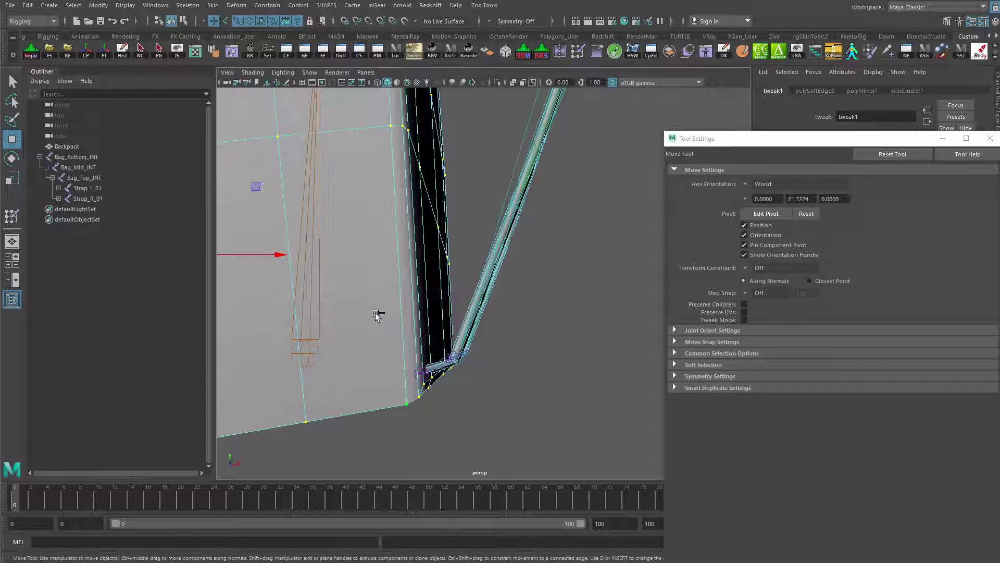
# Narrow the vertex selection to only the lower strap-end vertices where both straps meet the bag's rear bottom edge
pyautogui.keyDown('ctrl'); pyautogui.moveTo(501, 389); pyautogui.dragTo(538, 432); pyautogui.keyUp('ctrl')
pyautogui.hotkey('ctrl', 'z')
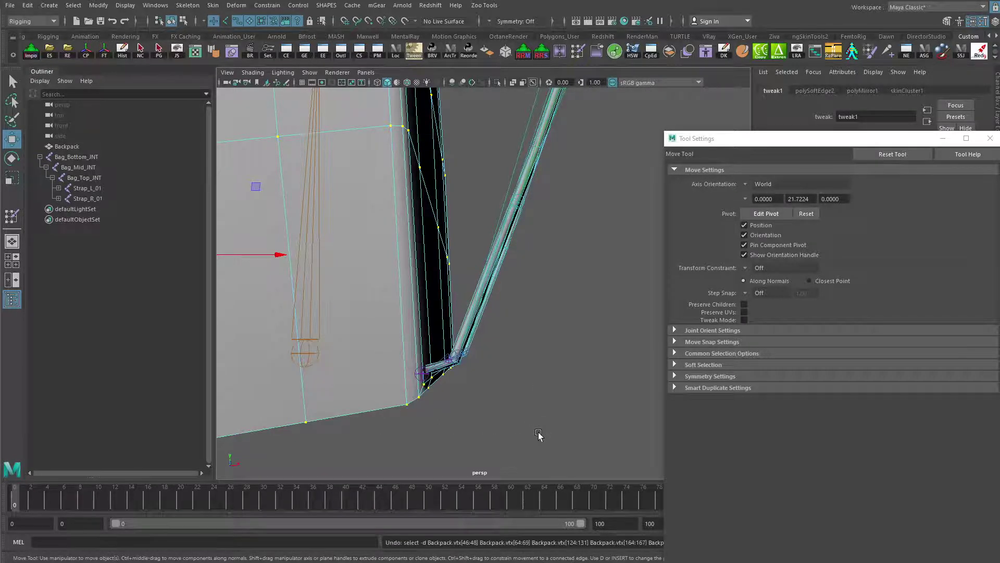
pyautogui.keyDown('ctrl'); pyautogui.moveTo(374, 311); pyautogui.dragTo(447, 326); pyautogui.keyUp('ctrl')
pyautogui.keyDown('alt'); pyautogui.moveTo(489, 353); pyautogui.dragTo(556, 355); pyautogui.keyUp('alt')
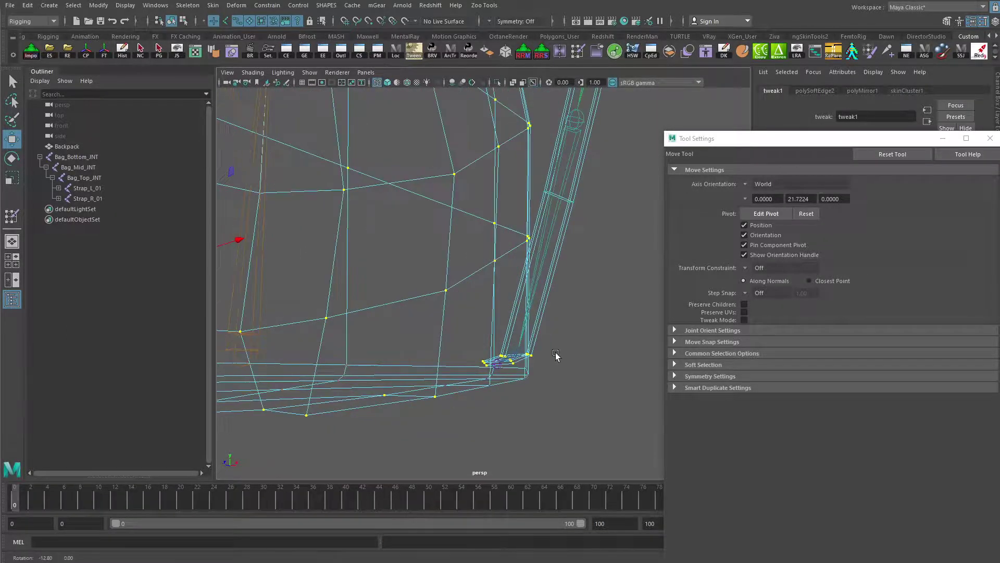
pyautogui.keyDown('alt'); pyautogui.moveTo(556, 355); pyautogui.dragTo(371, 345, button='right'); pyautogui.keyUp('alt')
pyautogui.keyDown('alt'); pyautogui.moveTo(371, 345); pyautogui.dragTo(350, 343); pyautogui.keyUp('alt')
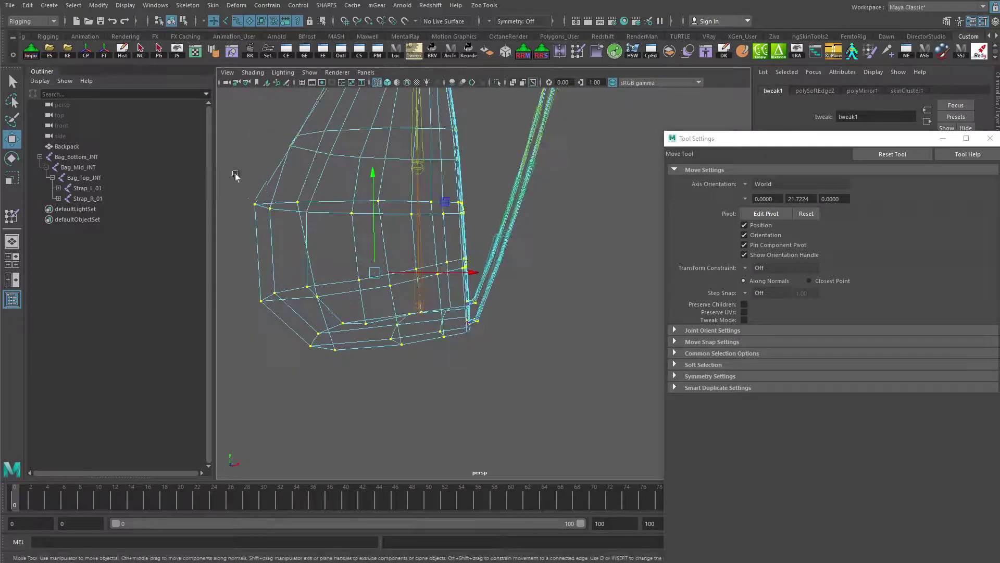
pyautogui.keyDown('ctrl'); pyautogui.moveTo(470, 299); pyautogui.dragTo(470, 300); pyautogui.keyUp('ctrl')
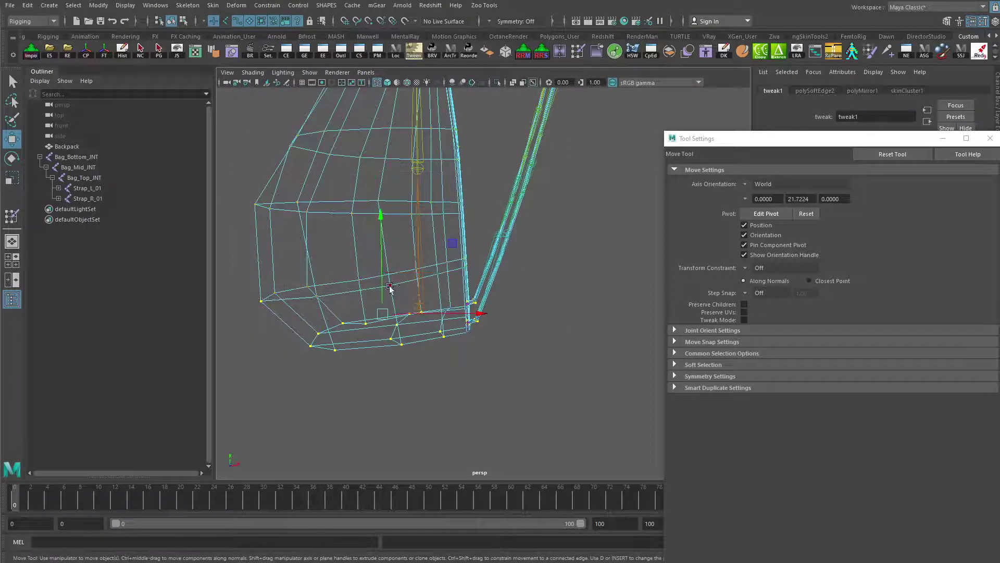
pyautogui.moveTo(427, 350); pyautogui.dragTo(272, 358)
pyautogui.keyDown('alt'); pyautogui.moveTo(272, 359); pyautogui.dragTo(337, 334, button='middle'); pyautogui.keyUp('alt')
pyautogui.moveTo(778, 144); pyautogui.dragTo(999, 151)
pyautogui.moveTo(266, 352)
pyautogui.keyDown('alt'); pyautogui.mouseDown()
pyautogui.moveTo(603, 330)
pyautogui.moveTo(710, 380)
pyautogui.moveTo(562, 364)
pyautogui.moveTo(561, 344)
pyautogui.moveTo(570, 353)
pyautogui.moveTo(469, 339)
pyautogui.moveTo(625, 345)
pyautogui.moveTo(542, 302)
pyautogui.moveTo(549, 315)
pyautogui.moveTo(504, 274)
pyautogui.moveTo(511, 331)
pyautogui.moveTo(492, 307)
pyautogui.mouseUp(); pyautogui.keyUp('alt')
pyautogui.press('5')
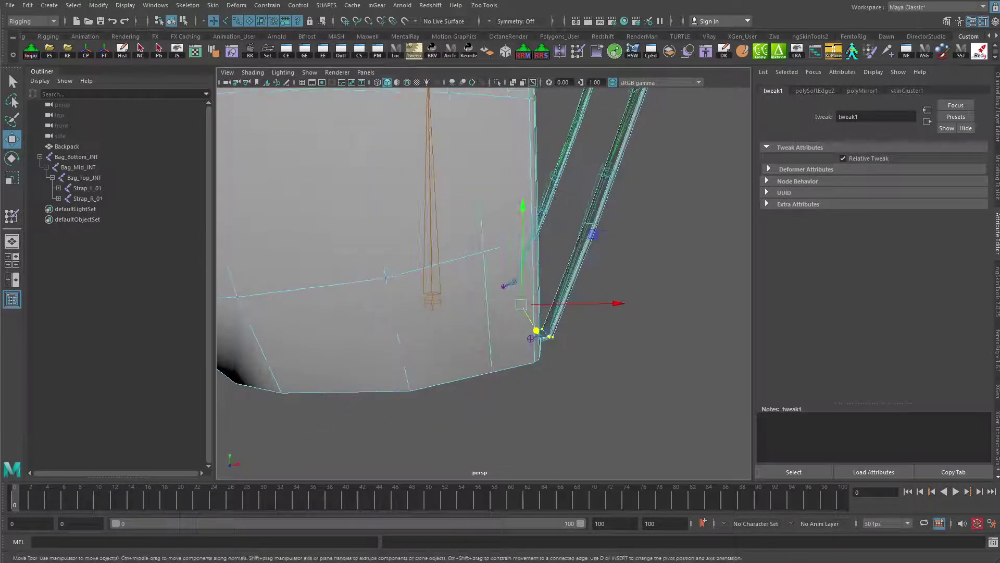
# Paint Strap_R_11 weight onto the right strap's lower end with the Paint Skin Weights Tool, Replace operation, opacity 1 and value 1
pyautogui.moveTo(998, 159)
pyautogui.mouseDown()
pyautogui.moveTo(714, 157)
pyautogui.moveTo(710, 125)
pyautogui.mouseUp()
pyautogui.click(577, 51)
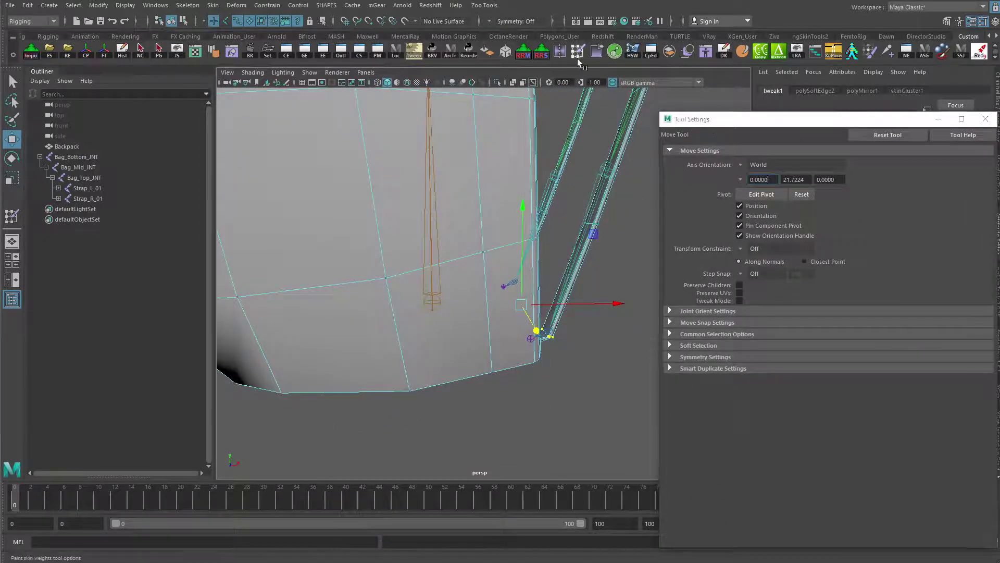
pyautogui.moveTo(495, 311)
pyautogui.keyDown('alt'); pyautogui.mouseDown()
pyautogui.moveTo(340, 328)
pyautogui.moveTo(418, 323)
pyautogui.moveTo(422, 348)
pyautogui.mouseUp(); pyautogui.keyUp('alt')
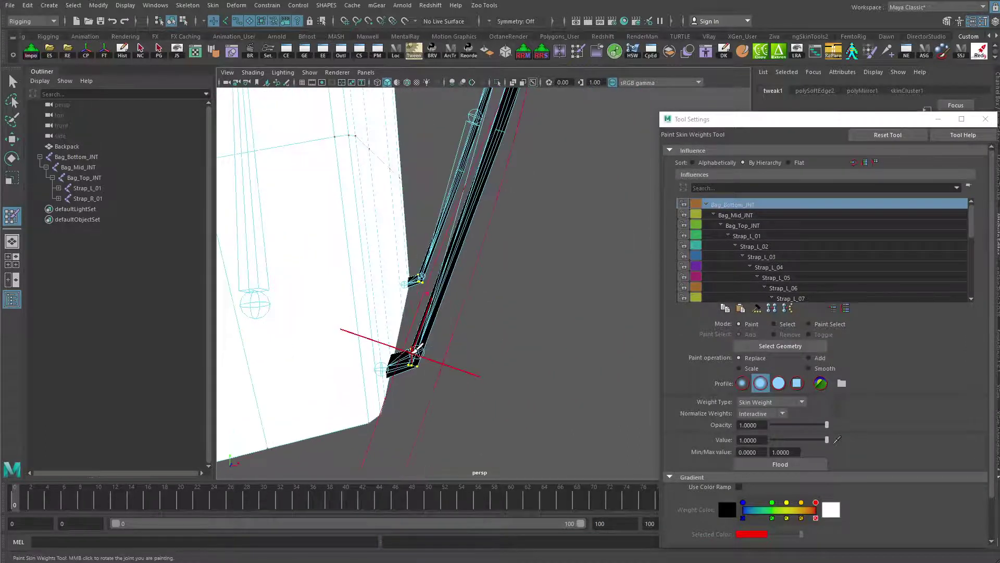
pyautogui.moveTo(415, 352); pyautogui.dragTo(409, 324, button='right')
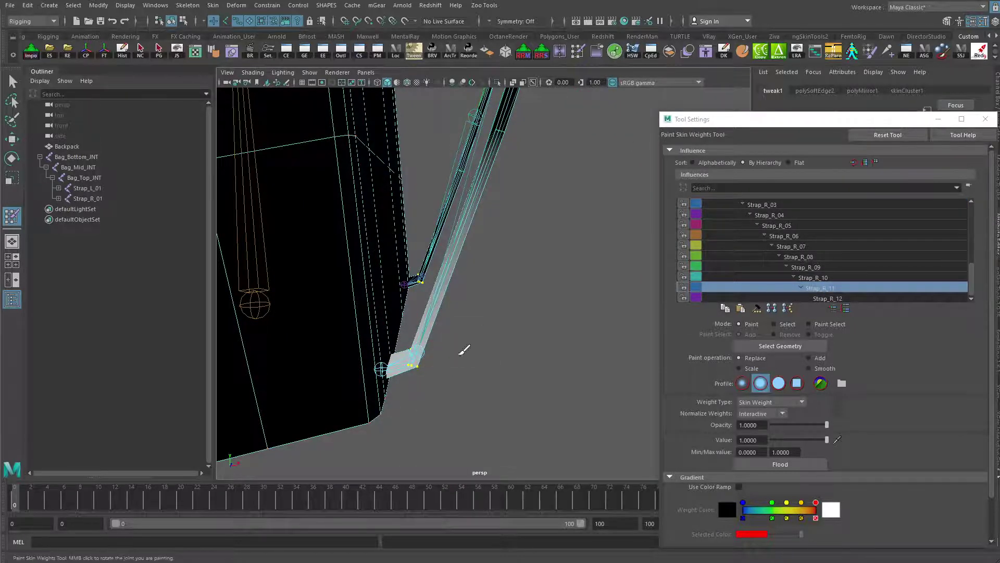
pyautogui.keyDown('alt'); pyautogui.moveTo(330, 417); pyautogui.dragTo(531, 367); pyautogui.keyUp('alt')
pyautogui.keyDown('alt'); pyautogui.moveTo(583, 349); pyautogui.dragTo(492, 397, button='middle'); pyautogui.keyUp('alt')
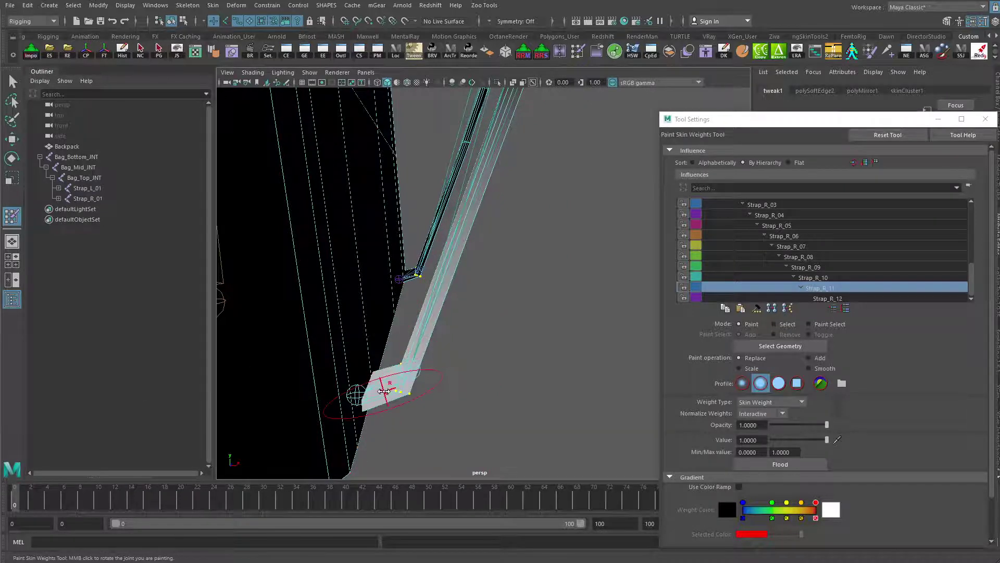
pyautogui.moveTo(388, 374); pyautogui.dragTo(381, 405)
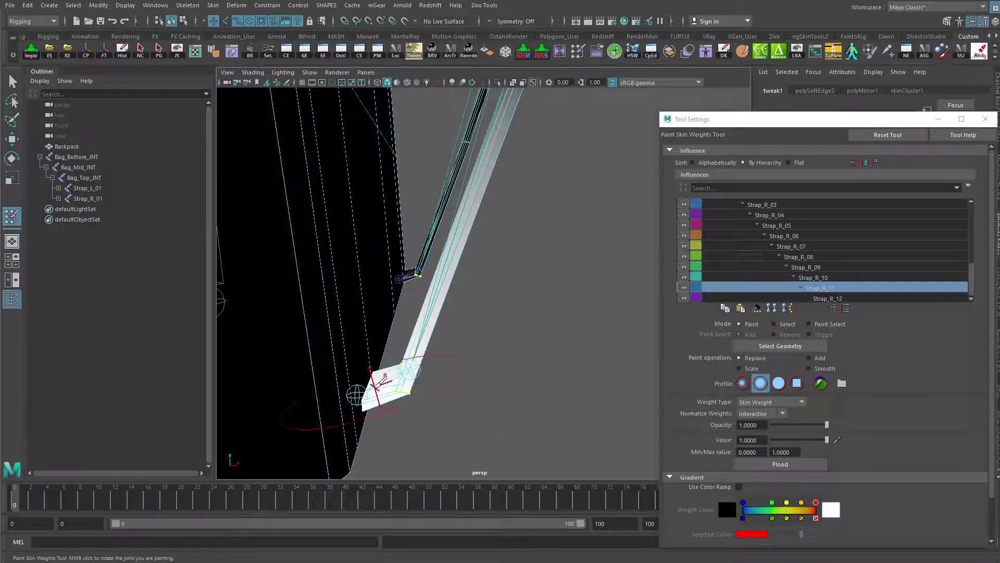
# Pick Strap_L_11 as the influence and paint it at full value onto the left strap's lower end vertices
pyautogui.keyDown('alt'); pyautogui.moveTo(364, 415); pyautogui.dragTo(457, 336); pyautogui.keyUp('alt')
pyautogui.keyDown('alt'); pyautogui.moveTo(457, 336); pyautogui.dragTo(364, 324, button='right'); pyautogui.keyUp('alt')
pyautogui.moveTo(369, 320)
pyautogui.keyDown('alt'); pyautogui.mouseDown()
pyautogui.moveTo(290, 319)
pyautogui.moveTo(280, 271)
pyautogui.moveTo(455, 288)
pyautogui.moveTo(519, 280)
pyautogui.moveTo(547, 292)
pyautogui.mouseUp(); pyautogui.keyUp('alt')
pyautogui.moveTo(564, 247)
pyautogui.keyDown('alt'); pyautogui.mouseDown()
pyautogui.moveTo(547, 252)
pyautogui.moveTo(528, 221)
pyautogui.moveTo(487, 283)
pyautogui.moveTo(444, 267)
pyautogui.mouseUp(); pyautogui.keyUp('alt')
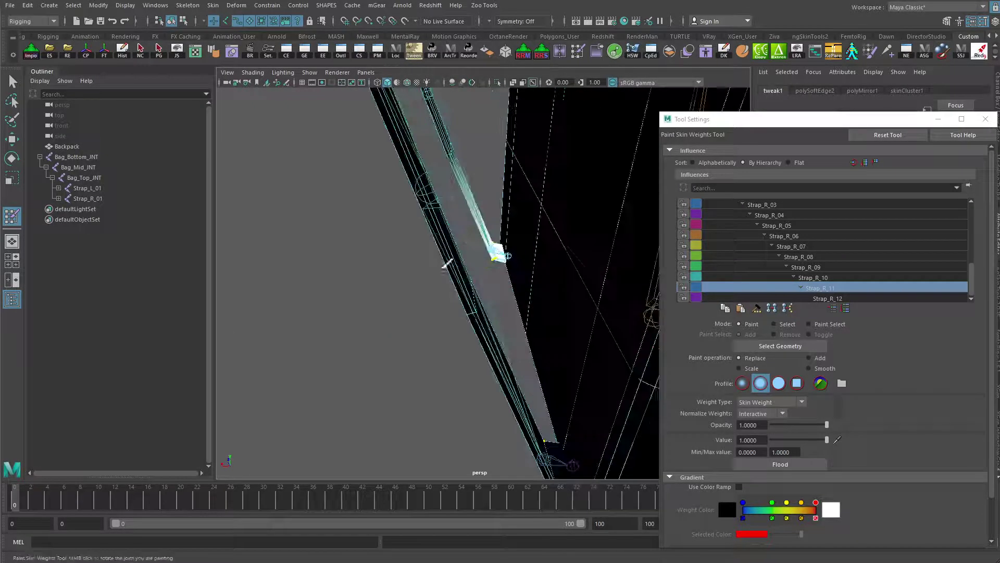
pyautogui.keyDown('alt'); pyautogui.moveTo(482, 205); pyautogui.dragTo(614, 273); pyautogui.keyUp('alt')
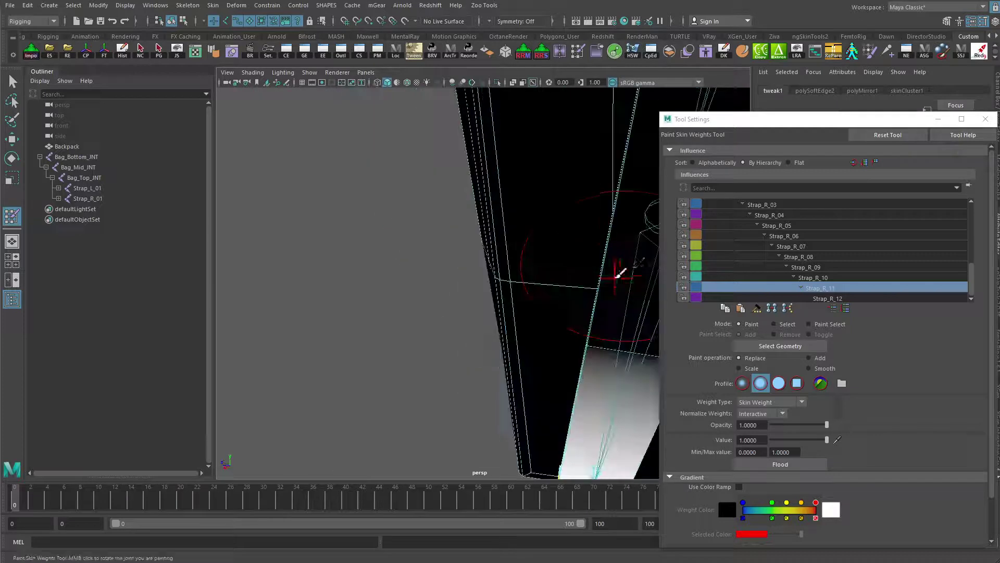
pyautogui.moveTo(797, 123); pyautogui.dragTo(999, 113)
pyautogui.keyDown('alt'); pyautogui.moveTo(645, 252); pyautogui.dragTo(552, 260); pyautogui.keyUp('alt')
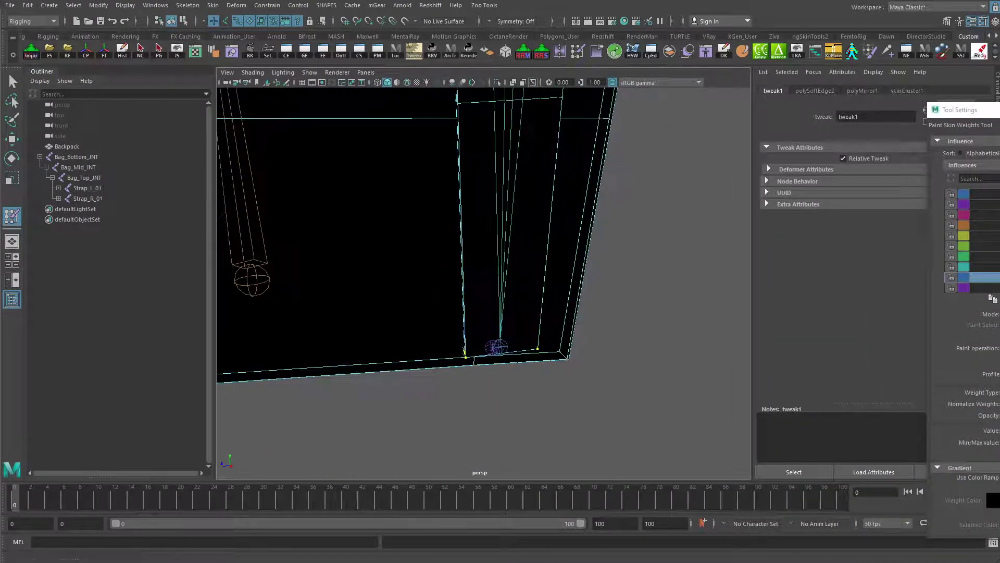
pyautogui.moveTo(998, 110); pyautogui.dragTo(848, 122)
pyautogui.keyDown('alt'); pyautogui.moveTo(364, 409); pyautogui.dragTo(552, 327); pyautogui.keyUp('alt')
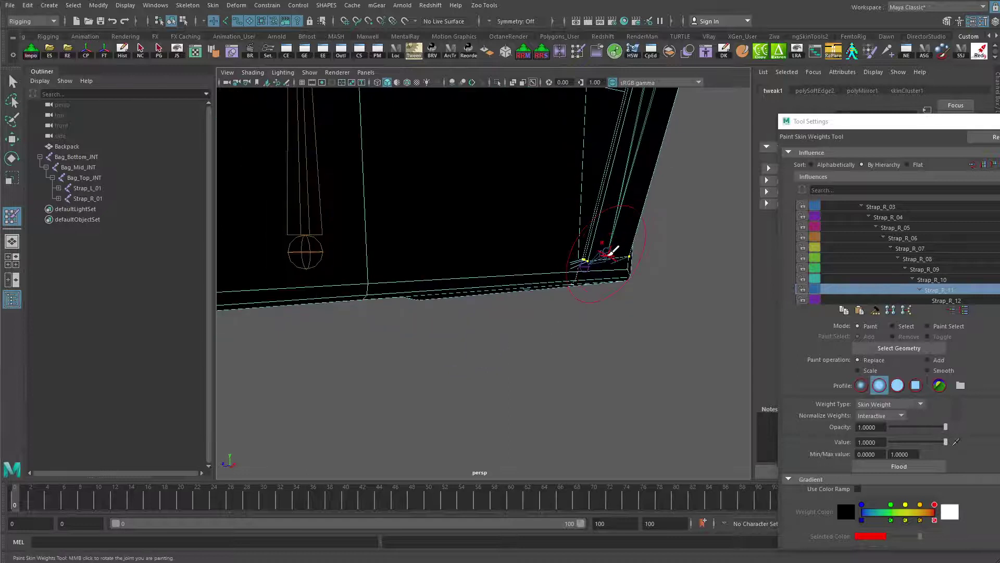
pyautogui.rightClick(608, 258)
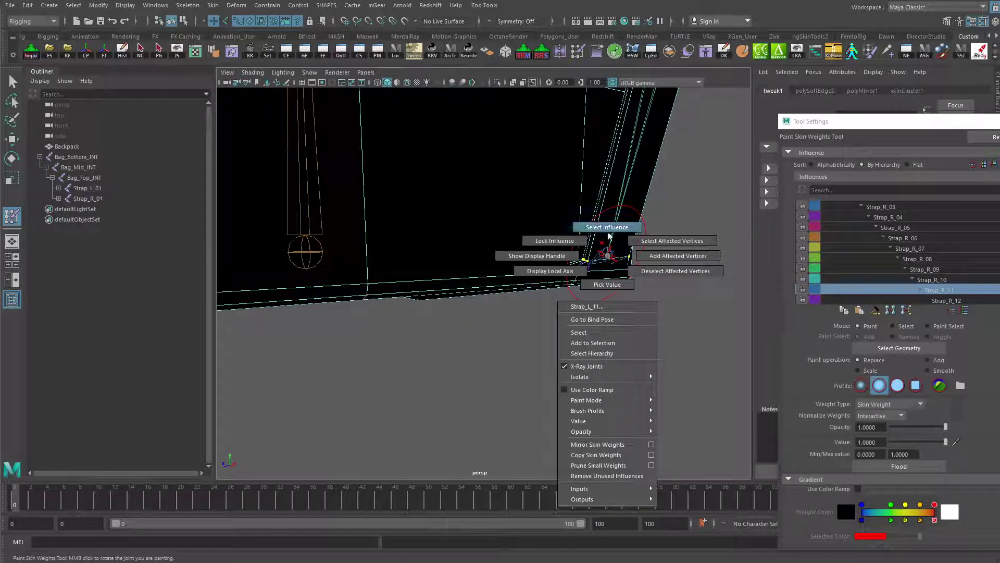
pyautogui.click(607, 227)
pyautogui.moveTo(596, 254); pyautogui.dragTo(654, 256)
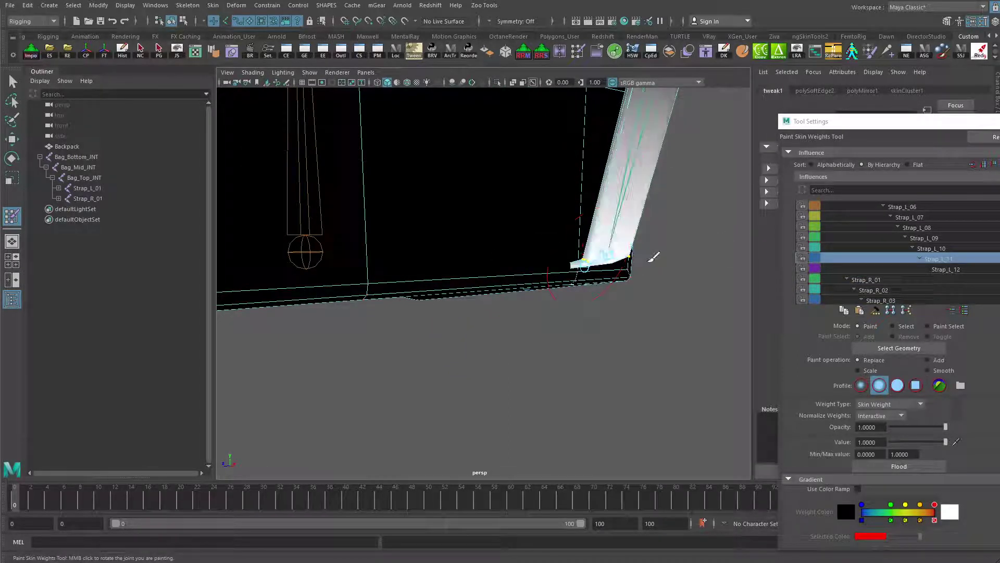
# Check the painted strap ends, leave weight painting, and return the Backpack mesh to object mode with the Rotate tool active
pyautogui.moveTo(564, 261)
pyautogui.mouseDown()
pyautogui.moveTo(596, 257)
pyautogui.moveTo(549, 286)
pyautogui.moveTo(344, 351)
pyautogui.moveTo(431, 271)
pyautogui.moveTo(384, 299)
pyautogui.moveTo(396, 293)
pyautogui.mouseUp()
pyautogui.moveTo(271, 388)
pyautogui.mouseDown()
pyautogui.moveTo(261, 390)
pyautogui.moveTo(335, 397)
pyautogui.moveTo(399, 346)
pyautogui.moveTo(551, 260)
pyautogui.mouseUp()
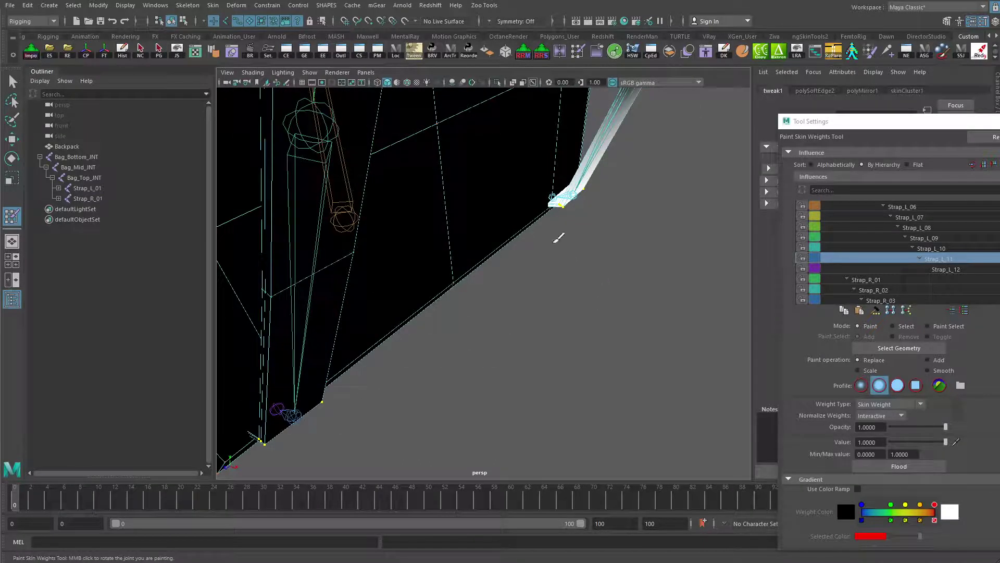
pyautogui.keyDown('alt'); pyautogui.moveTo(562, 201); pyautogui.dragTo(369, 307); pyautogui.keyUp('alt')
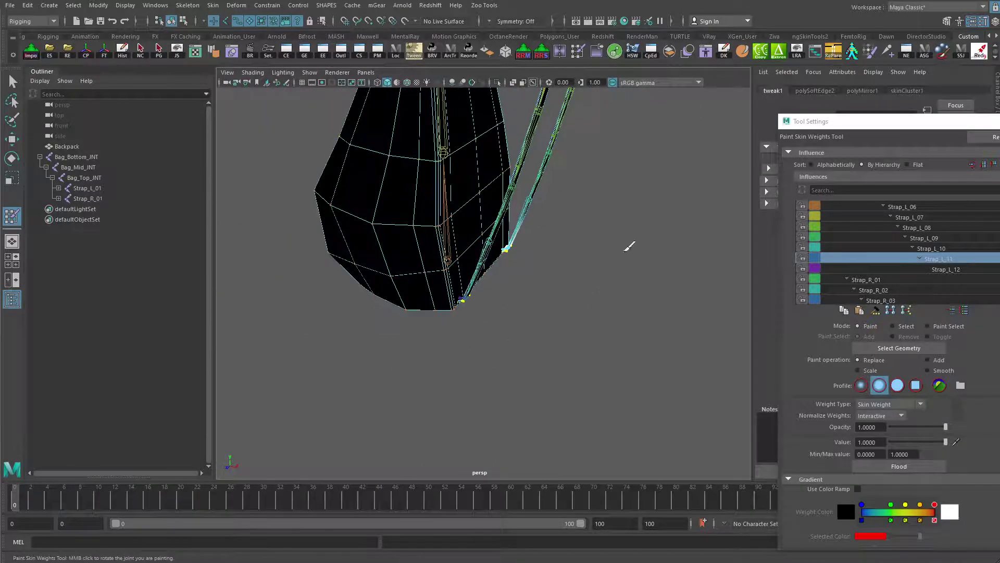
pyautogui.scroll(-6, 461, 339)
pyautogui.moveTo(461, 340)
pyautogui.keyDown('alt'); pyautogui.mouseDown()
pyautogui.moveTo(476, 324)
pyautogui.moveTo(412, 314)
pyautogui.mouseUp(); pyautogui.keyUp('alt')
pyautogui.press('w')
pyautogui.scroll(3, 492, 312)
pyautogui.click(413, 314)
pyautogui.press('e')
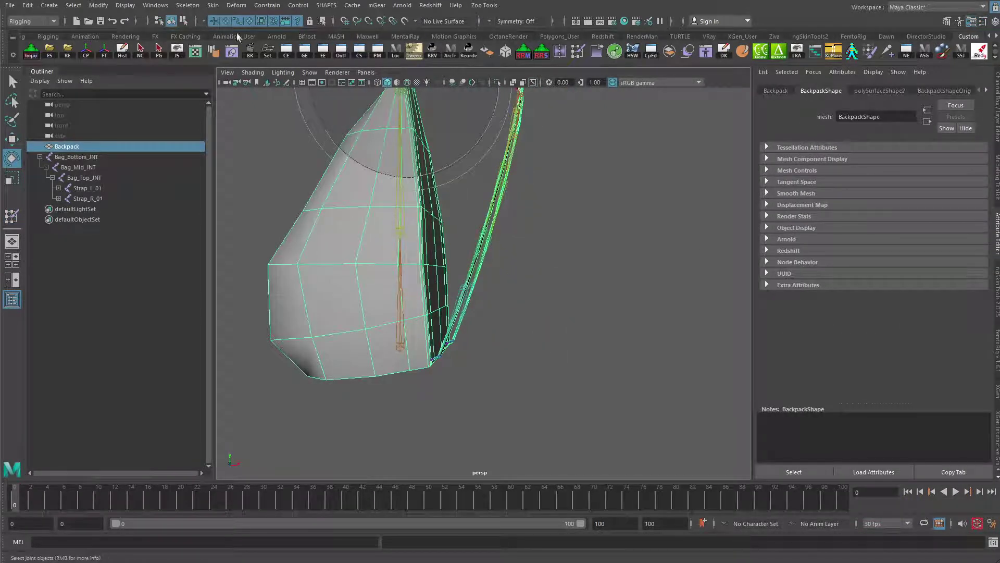
# Rotate Bag_Bottom_JNT around Z to test how the bag and straps follow, and undo the rotation
pyautogui.click(411, 287)
pyautogui.moveTo(412, 286); pyautogui.dragTo(445, 286)
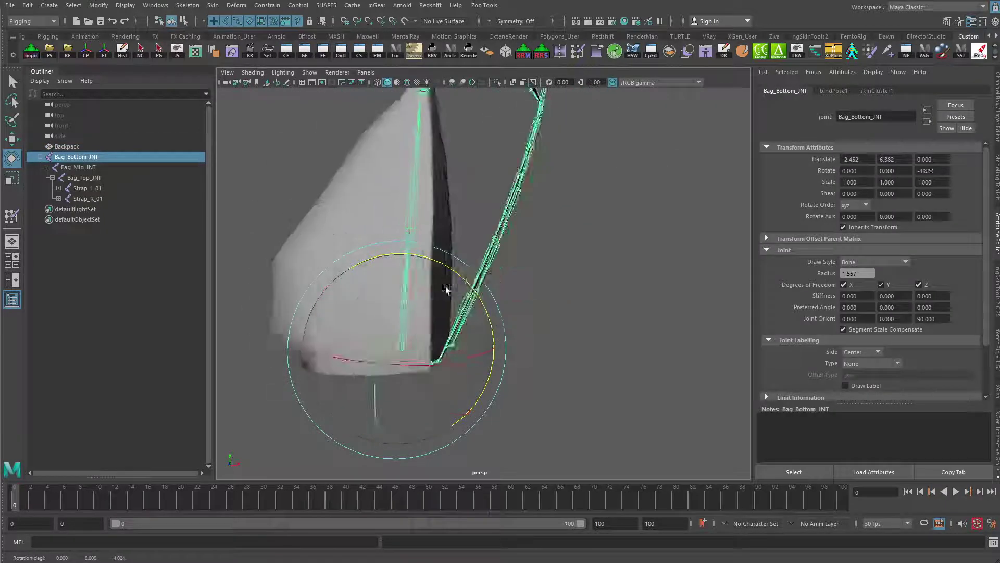
pyautogui.hotkey('ctrl', 'z')
# Rotate Bag_Mid_JNT about 40.5 degrees around Z to test the bag's deformation, and undo the test rotations
pyautogui.scroll(3, 436, 291)
pyautogui.click(371, 192)
pyautogui.moveTo(452, 169); pyautogui.dragTo(393, 359)
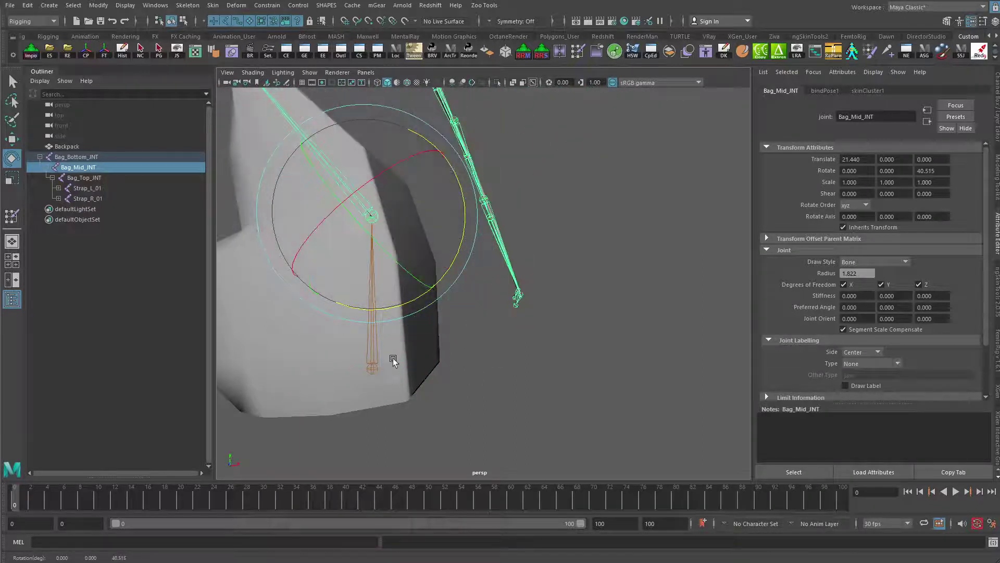
pyautogui.moveTo(430, 261); pyautogui.dragTo(448, 270)
pyautogui.hotkey('ctrl', 'z')
pyautogui.hotkey('ctrl', 'z')
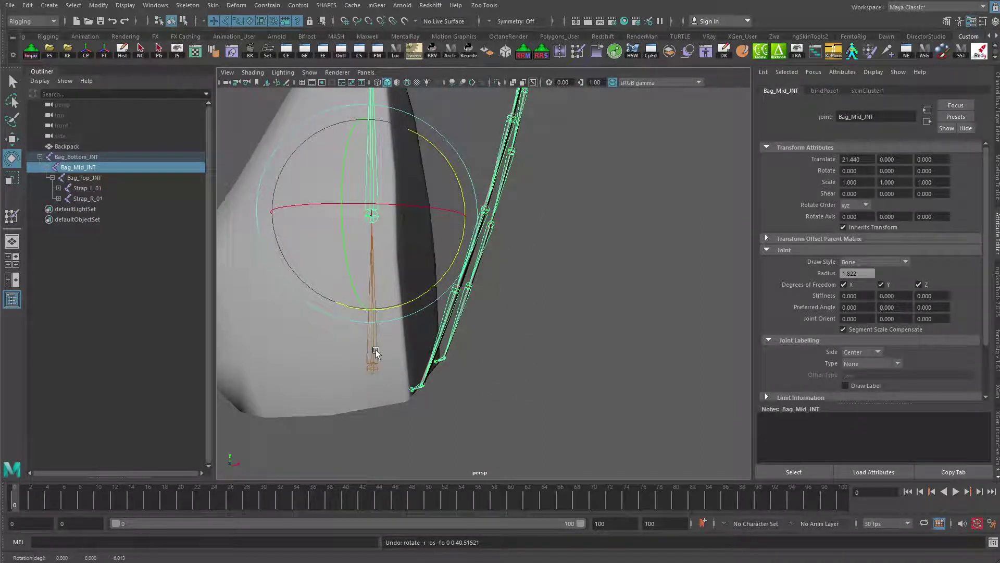
# Review the whole backpack in its rest pose and clear the joint selection
pyautogui.keyDown('alt'); pyautogui.moveTo(414, 358); pyautogui.dragTo(529, 397, button='middle'); pyautogui.keyUp('alt')
pyautogui.keyDown('alt'); pyautogui.moveTo(639, 386); pyautogui.dragTo(577, 342, button='right'); pyautogui.keyUp('alt')
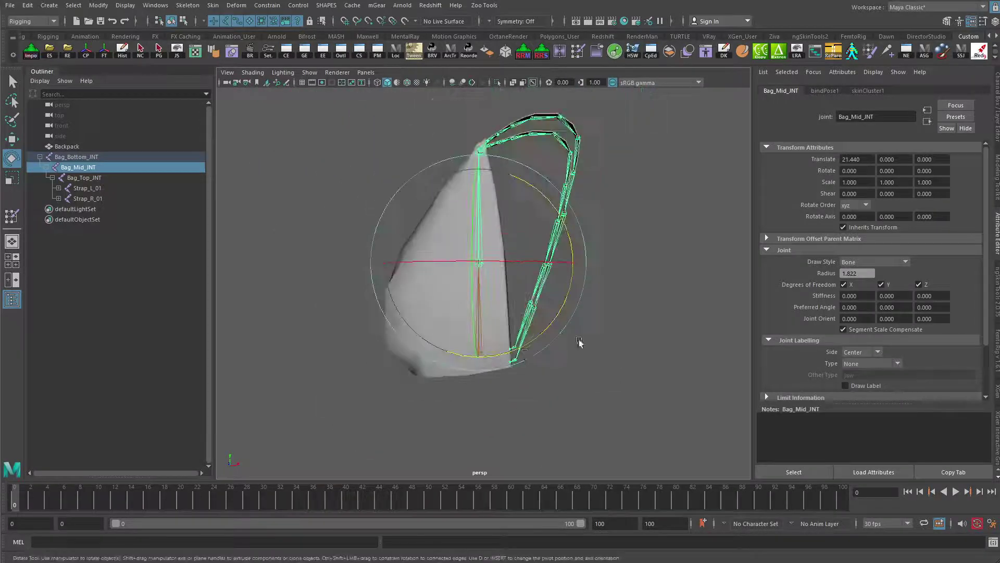
pyautogui.keyDown('alt'); pyautogui.moveTo(577, 341); pyautogui.dragTo(537, 358, button='middle'); pyautogui.keyUp('alt')
pyautogui.moveTo(587, 338)
pyautogui.keyDown('alt'); pyautogui.mouseDown()
pyautogui.moveTo(592, 346)
pyautogui.moveTo(585, 339)
pyautogui.mouseUp(); pyautogui.keyUp('alt')
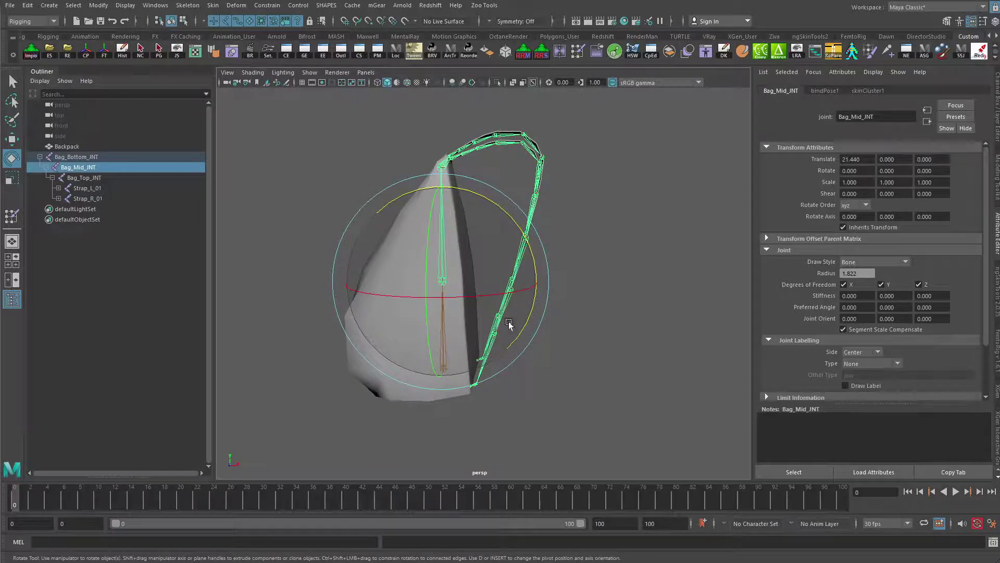
pyautogui.click(582, 271)
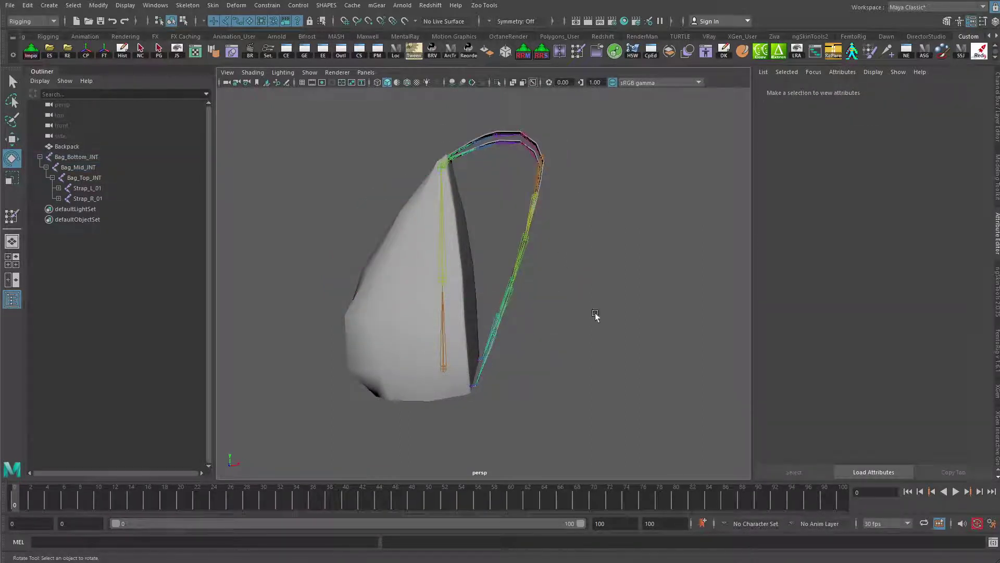